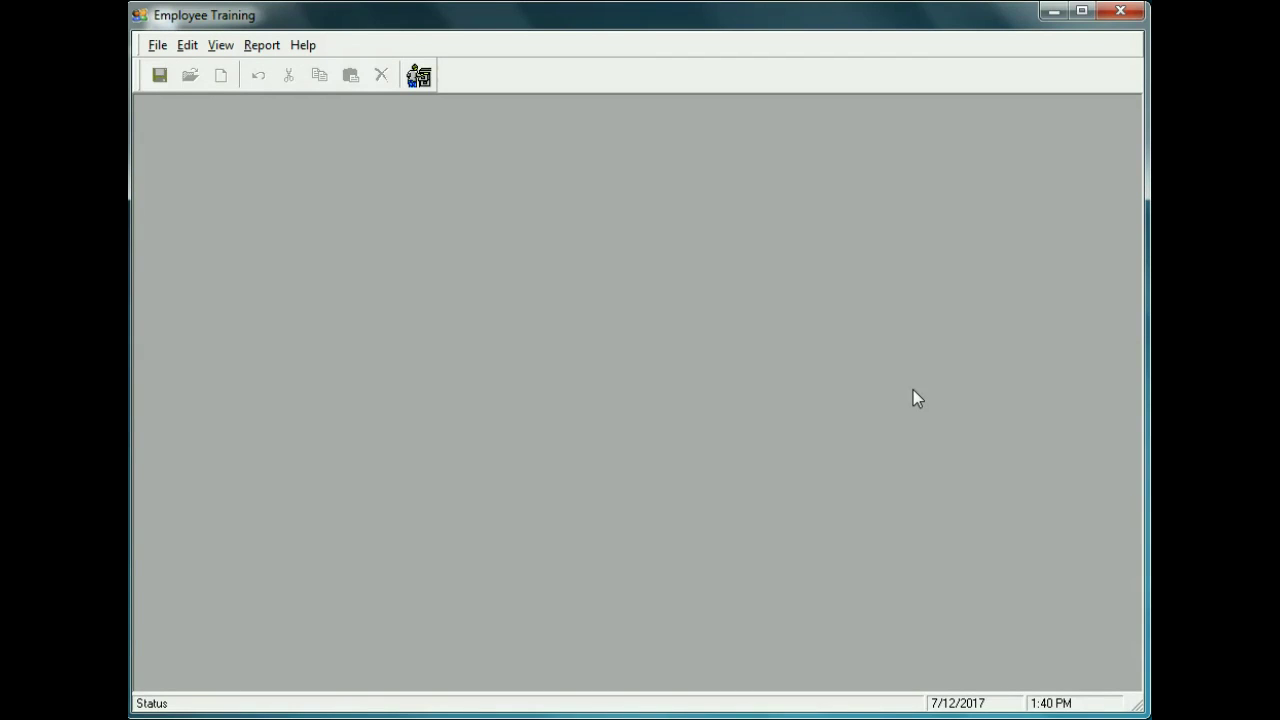
- Open the Courses window from the File menu's list of data windows
left_click(156, 46)
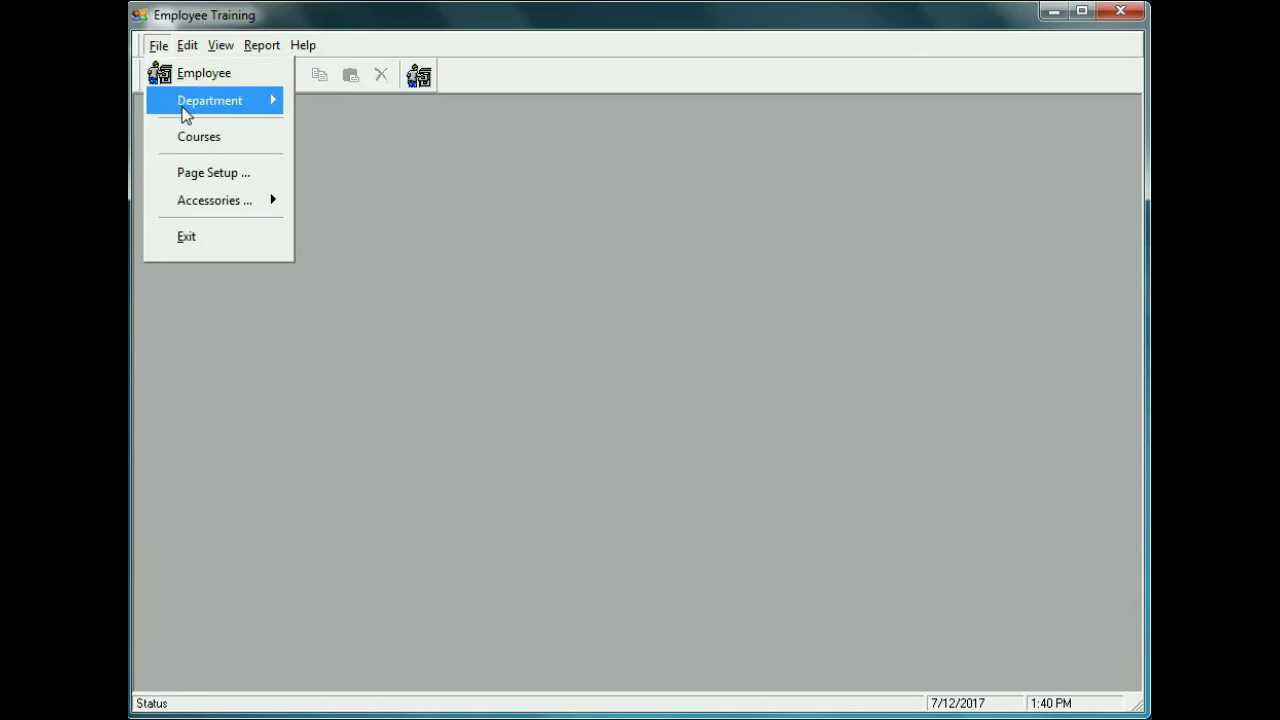
mouse_move(185, 116)
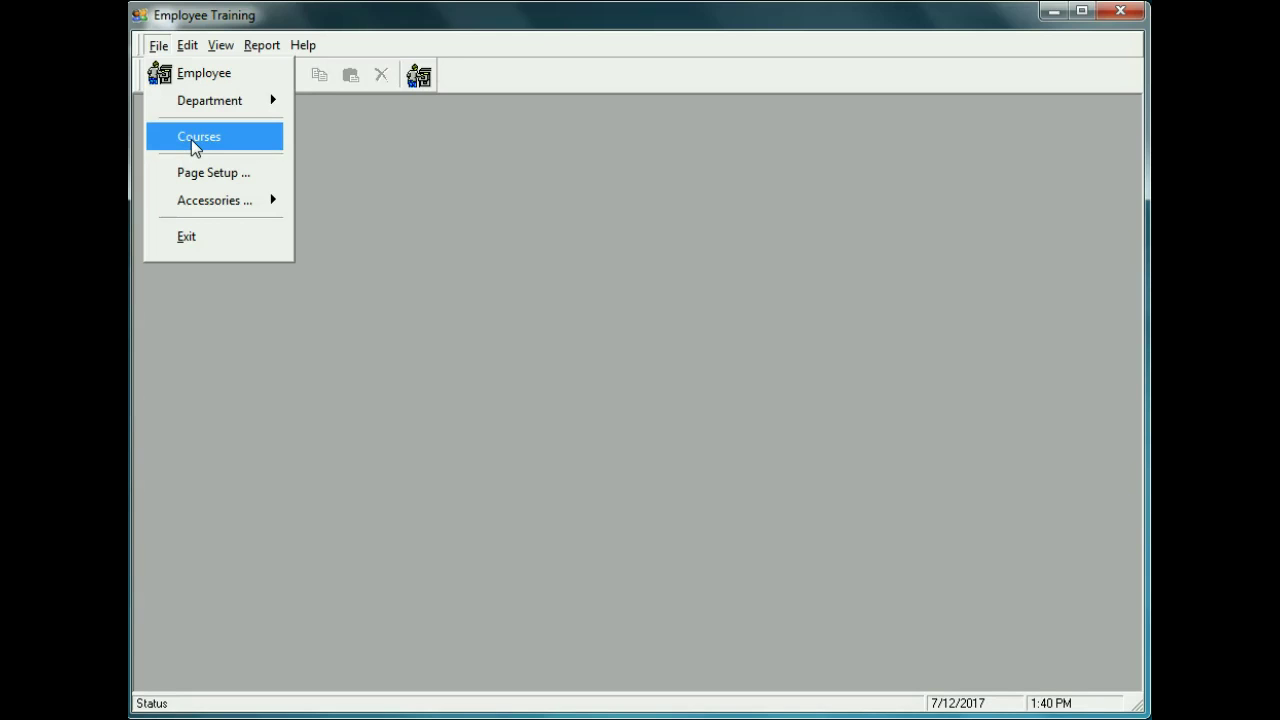
left_click(193, 140)
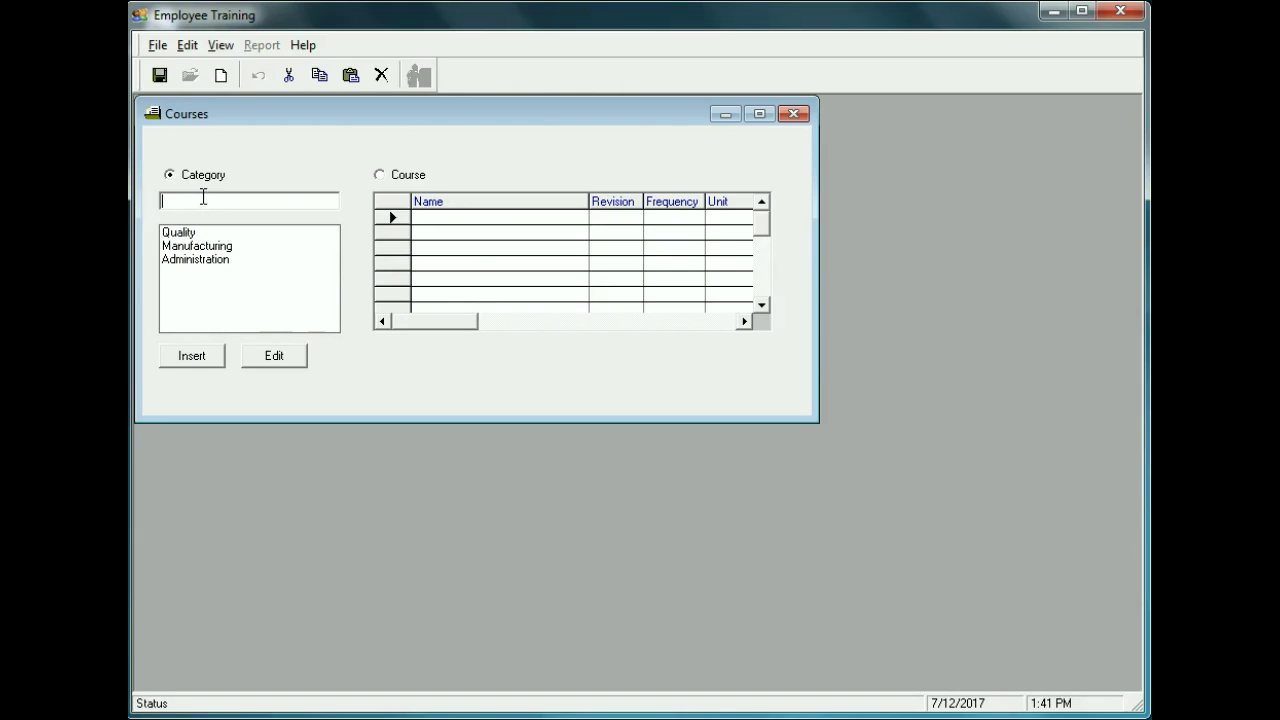
- Insert a new 'Health and Safety' category into the category list and save it
type("Healthe")
key("BackSpace")
type("and Safety")
left_click(191, 357)
left_click(160, 76)
- Select the Health and Safety category, switch to Course entry, and start the first course name
left_click(382, 177)
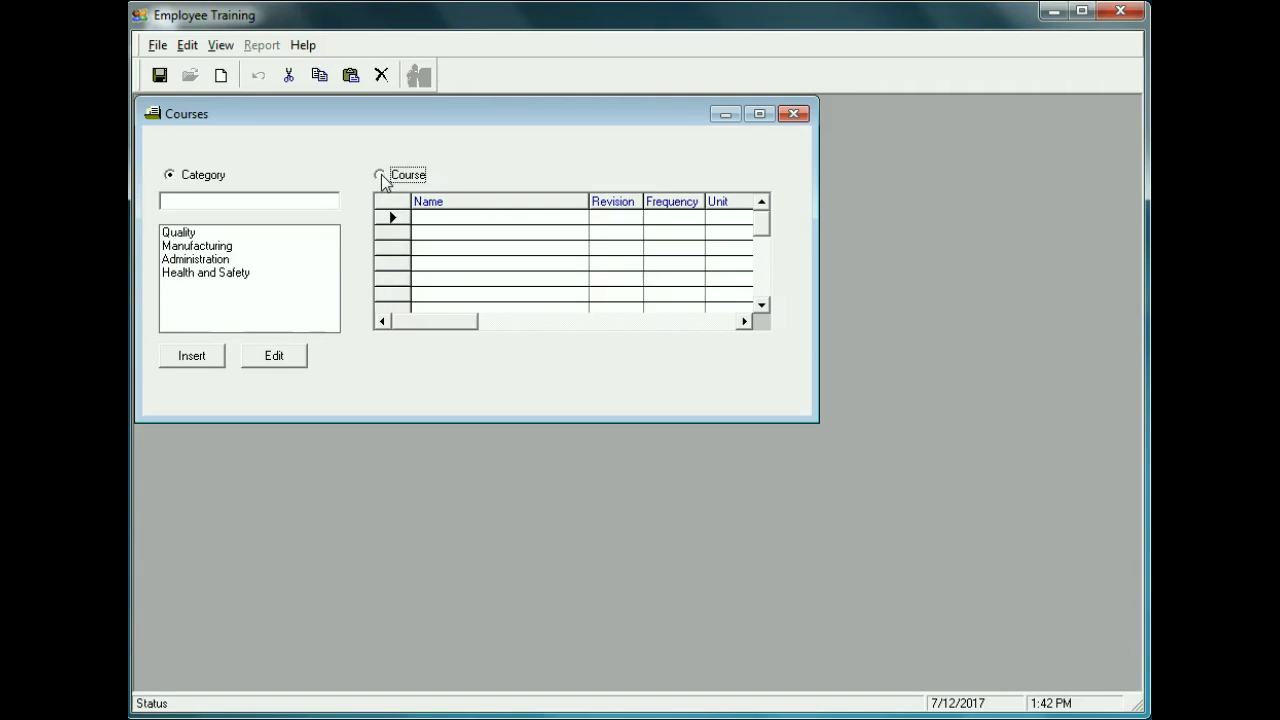
left_click(223, 281)
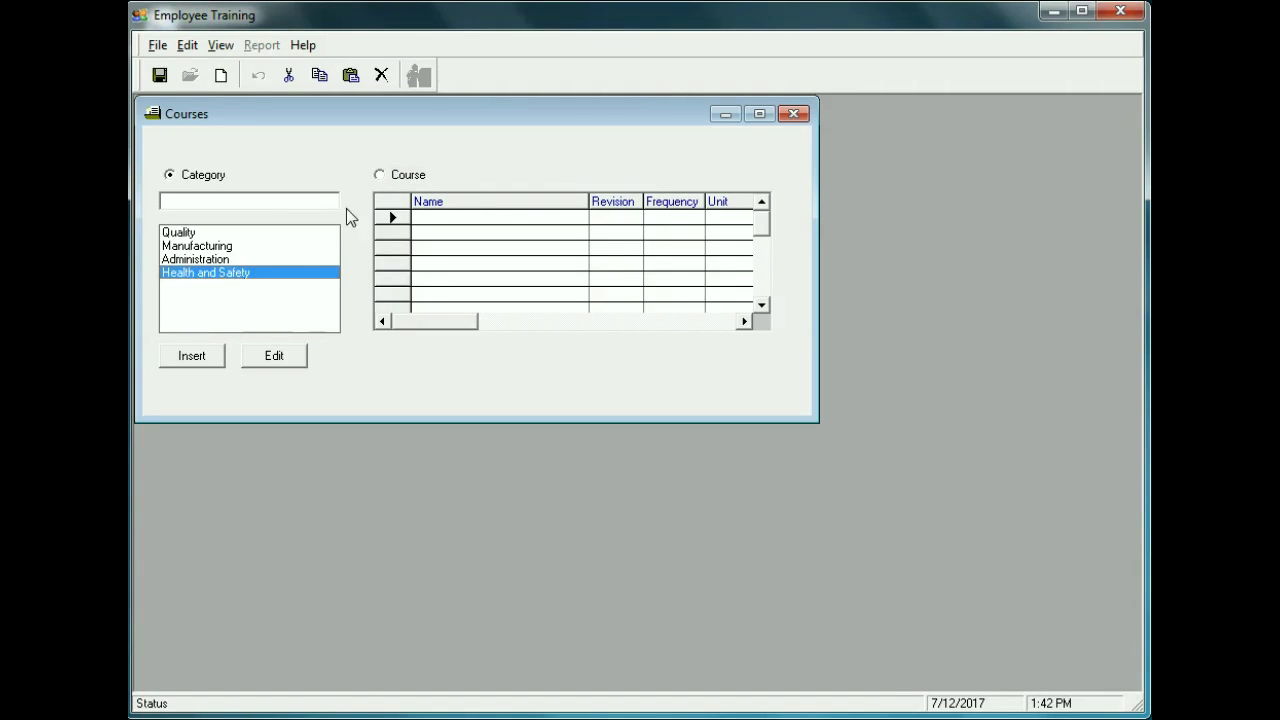
left_click(379, 175)
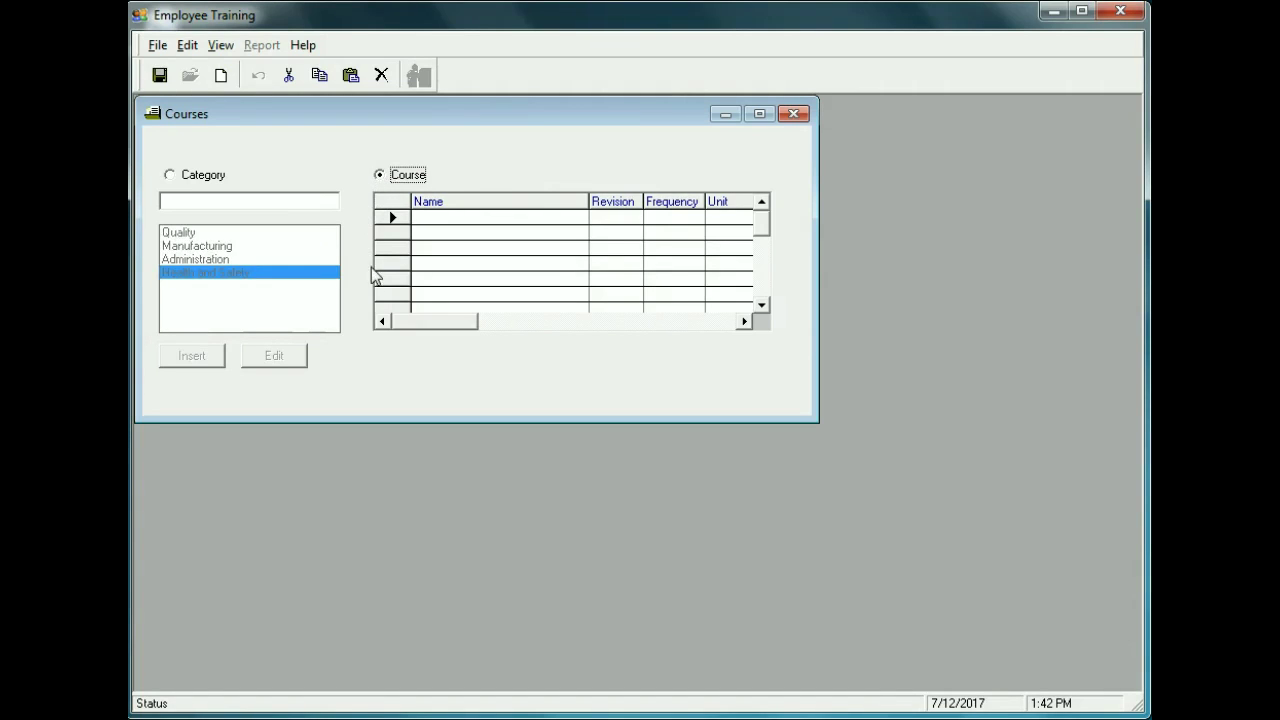
left_click(438, 215)
- Add 'Health Safety and the Law' with frequency 1 per Year, then enter 'First Aid' below
type("Health Safety and the Law")
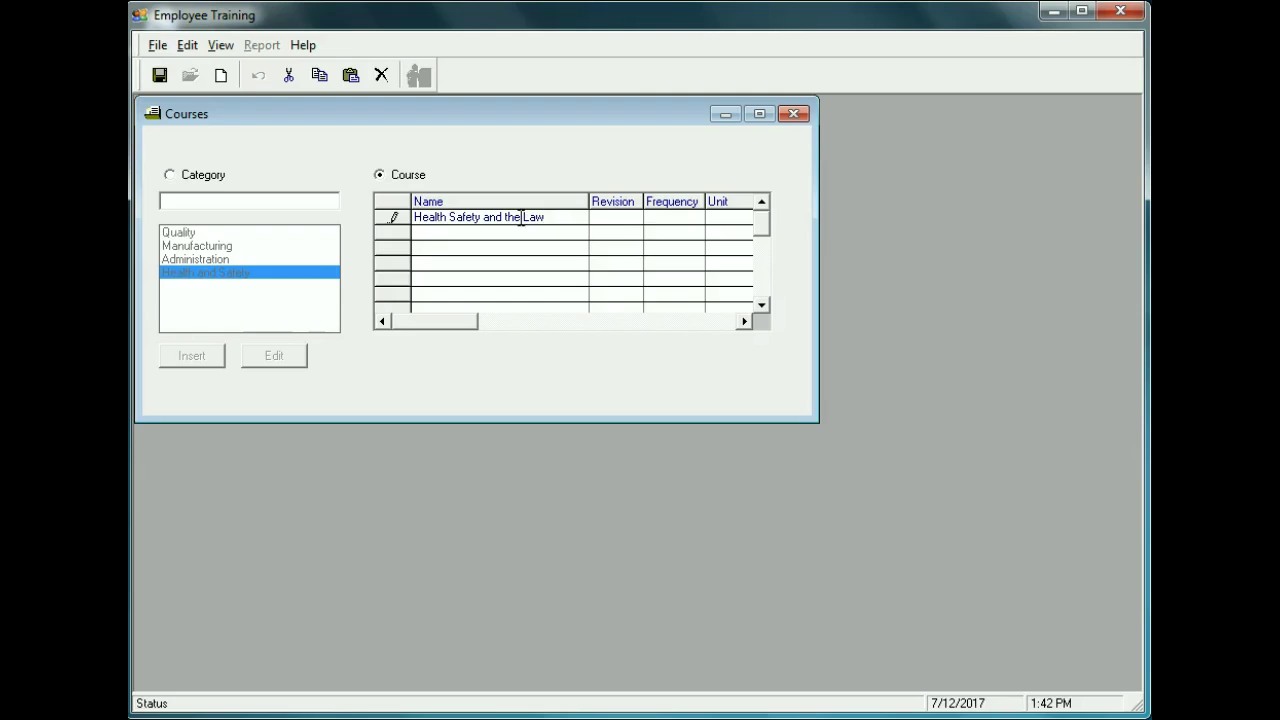
left_click(678, 223)
type("1")
left_click(735, 225)
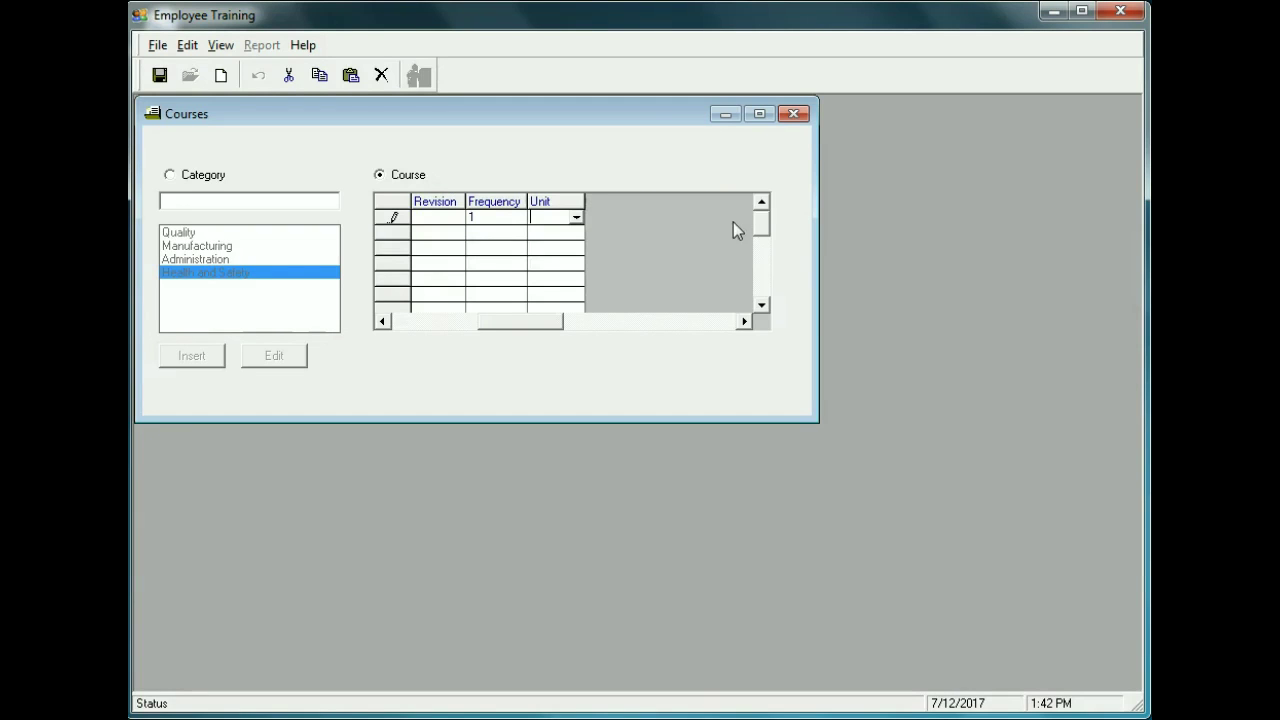
left_click(576, 218)
left_click(560, 272)
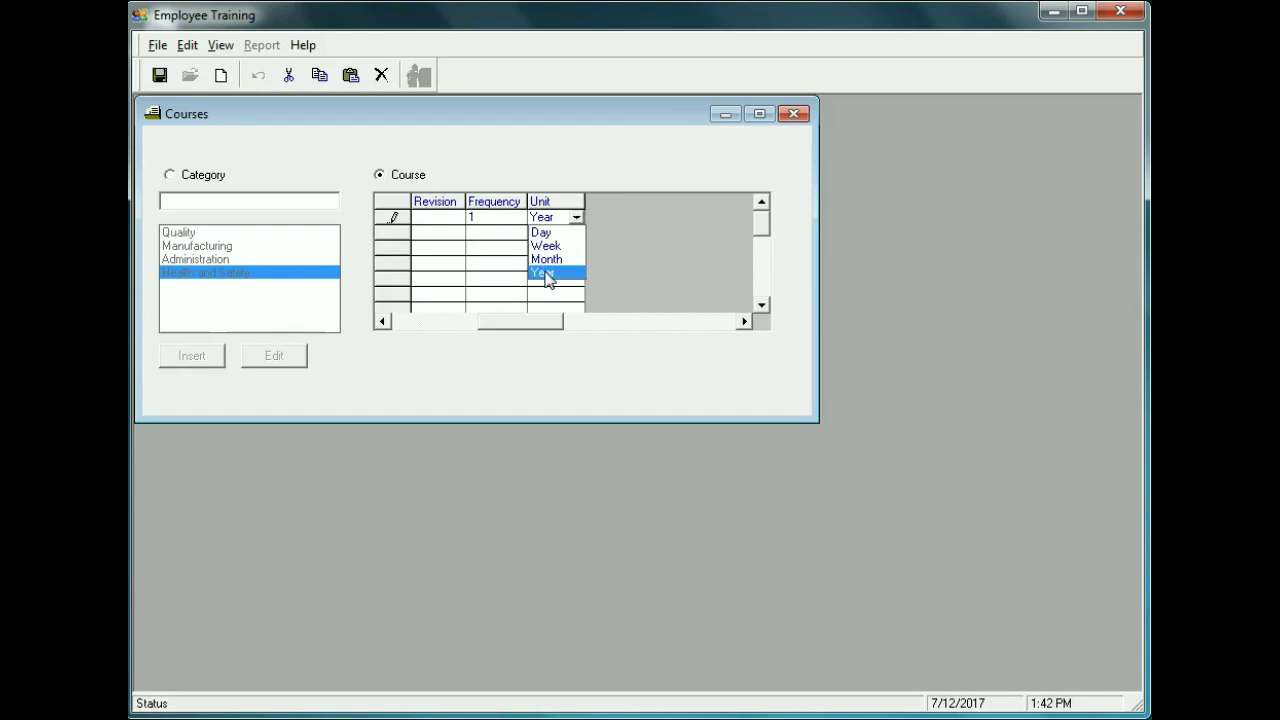
left_click(383, 321)
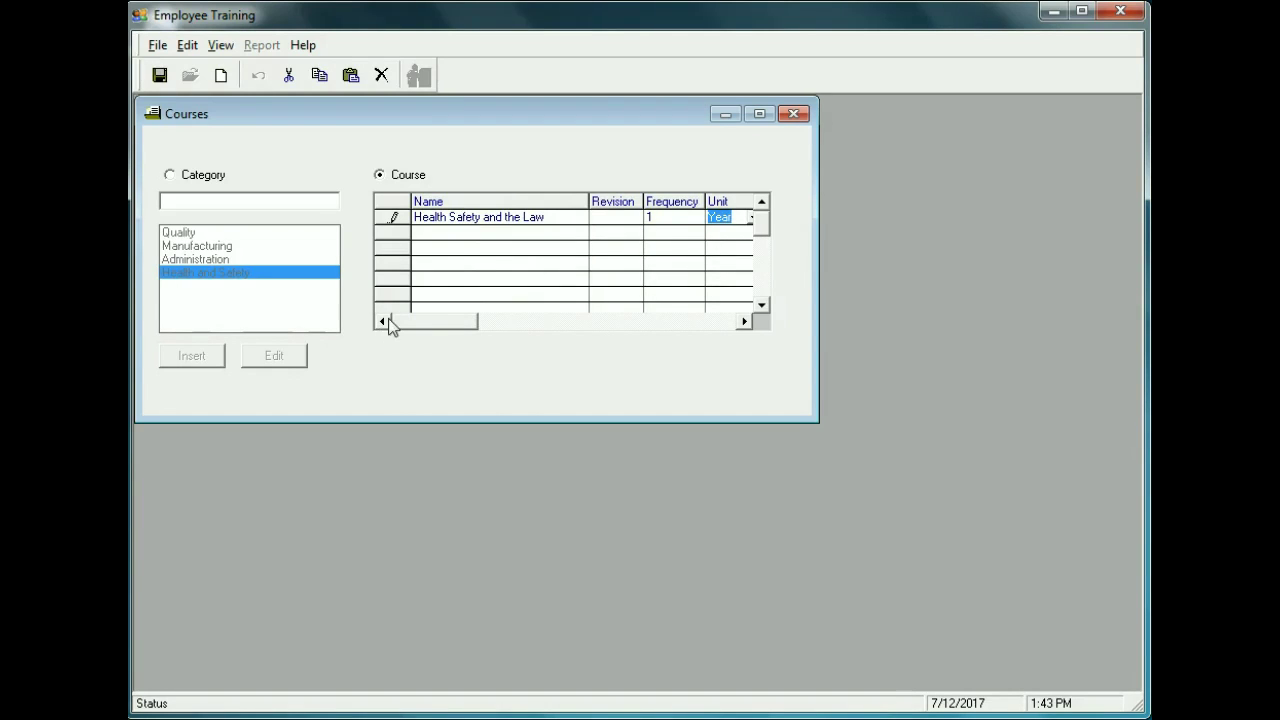
left_click(448, 236)
type("First Aid")
- Set First Aid's revision to 1, add a third course 'Workplace injuries', and save
left_click(609, 240)
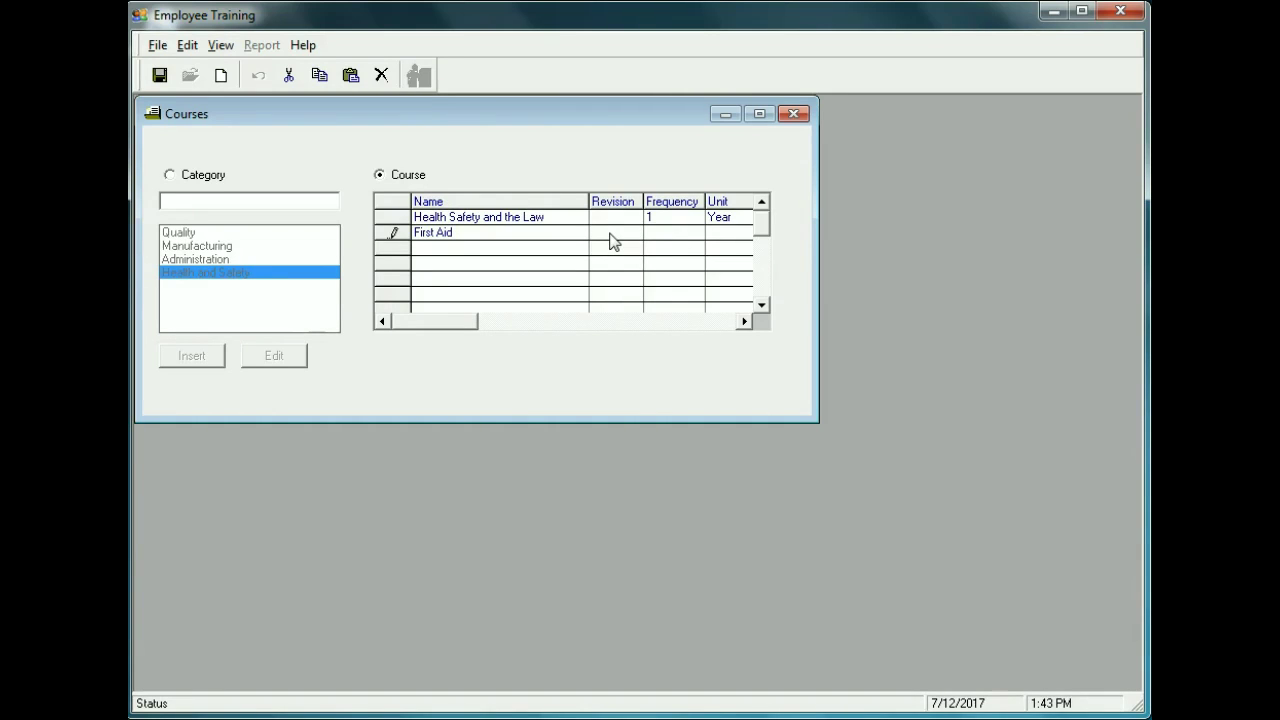
type("1")
left_click(442, 251)
type("W")
type("juries")
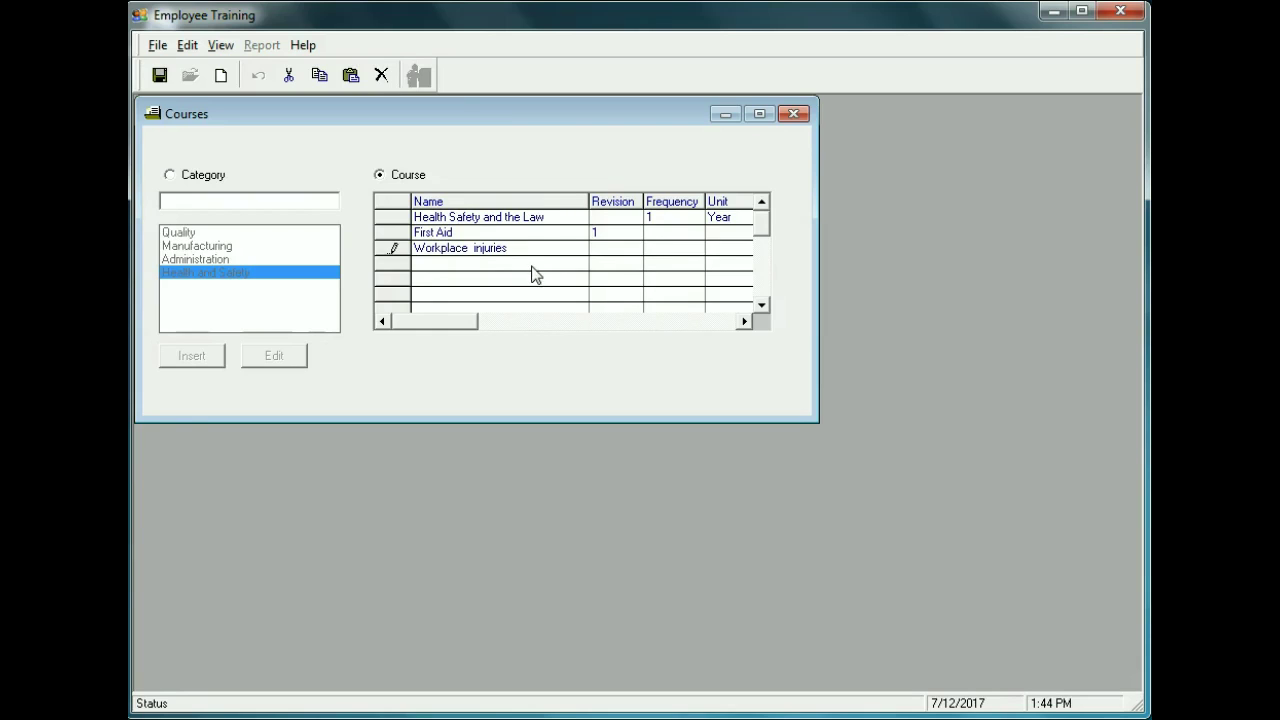
left_click(161, 82)
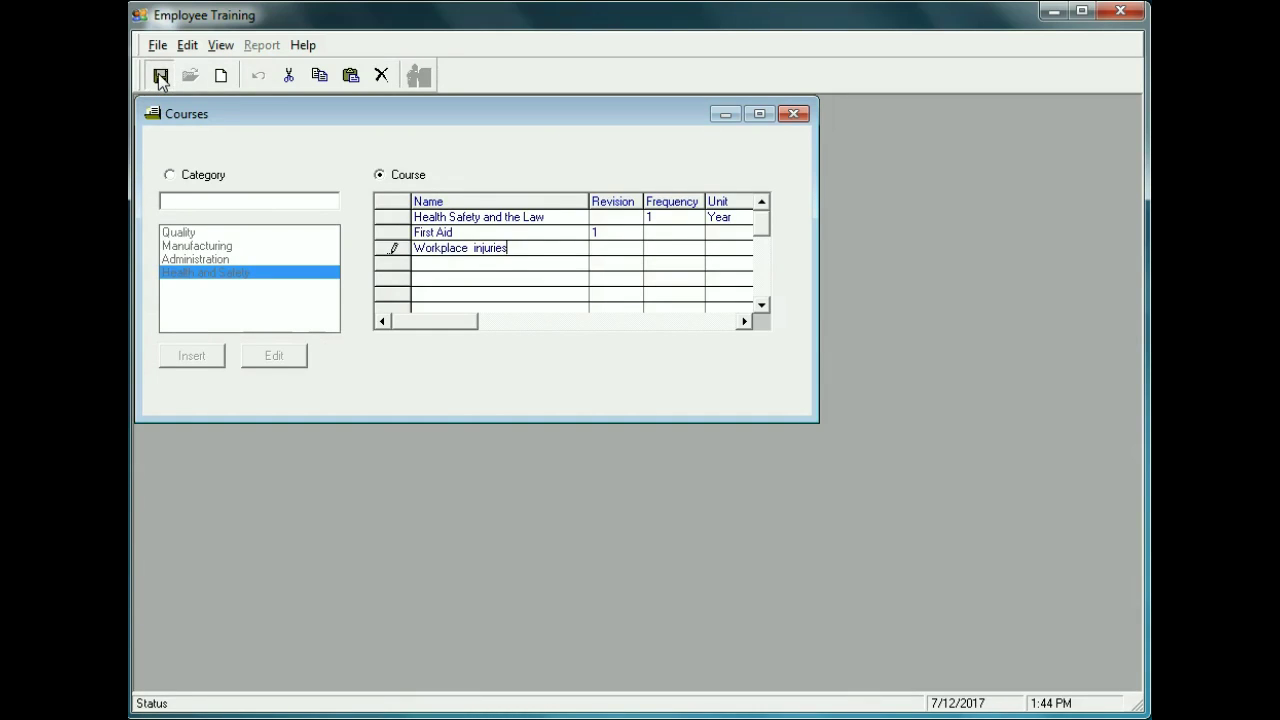
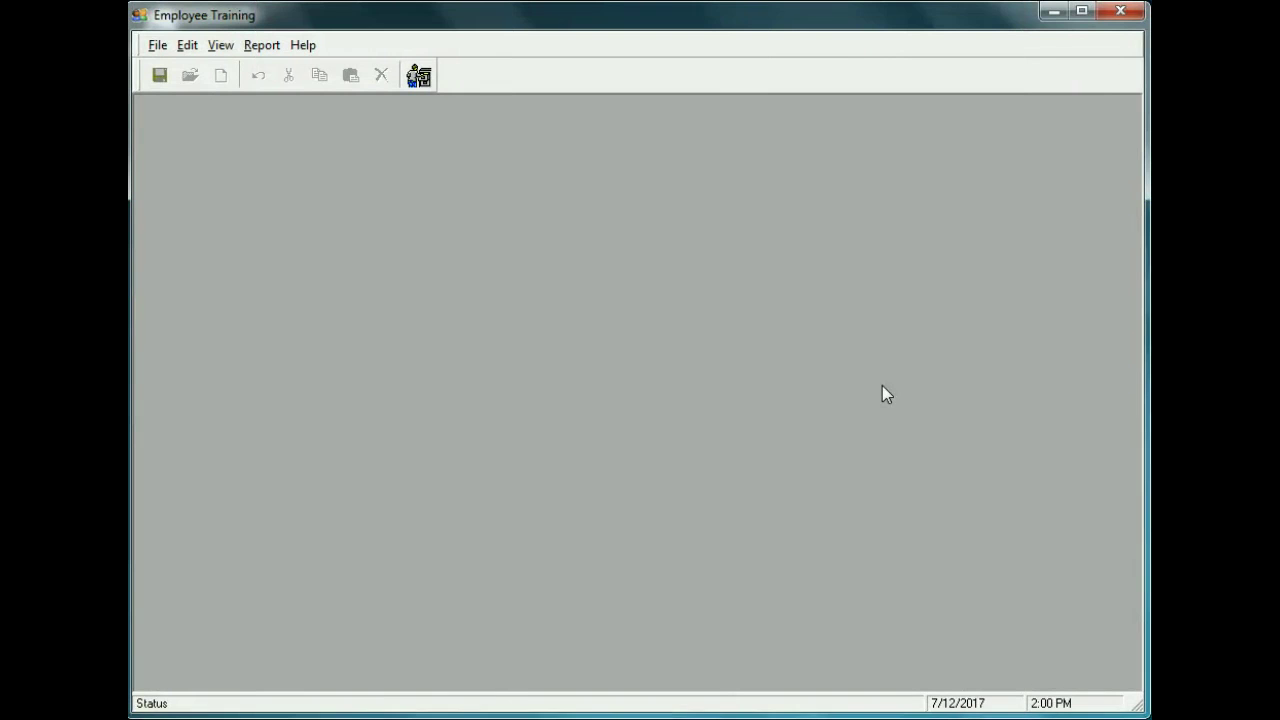
- Open the program Settings dialog on its Employee Detail tab
left_click(221, 48)
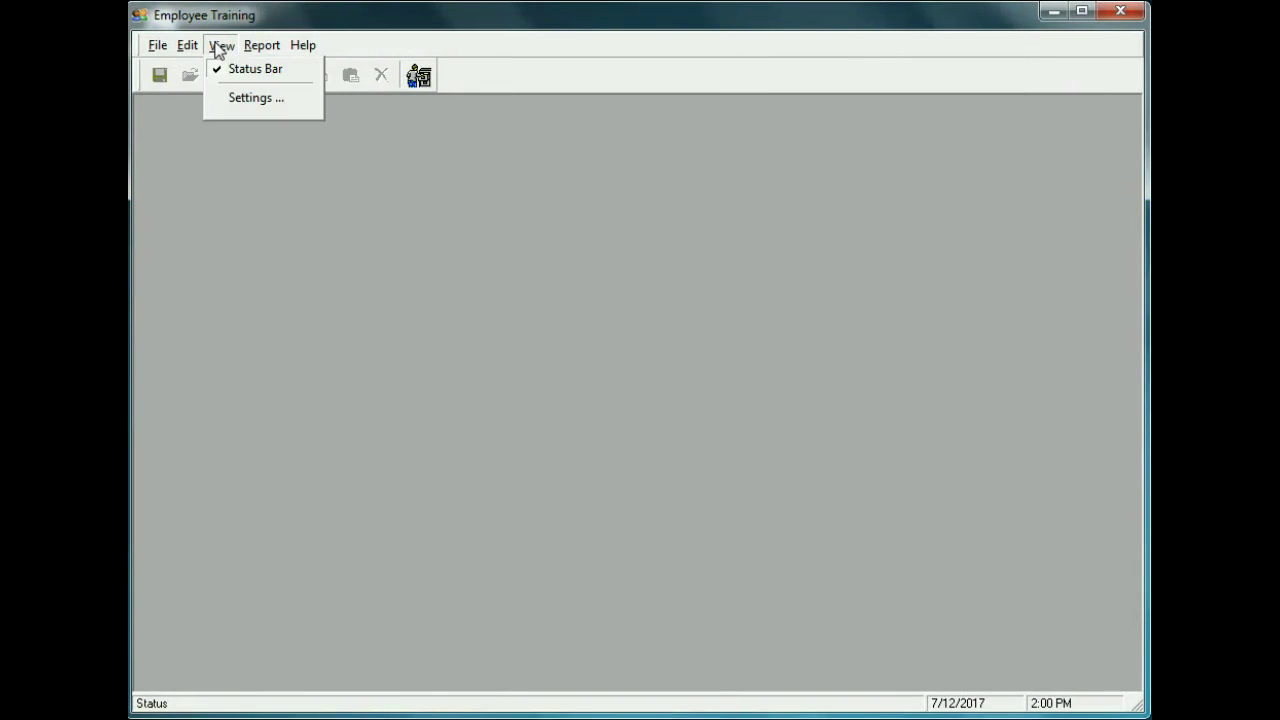
left_click(230, 98)
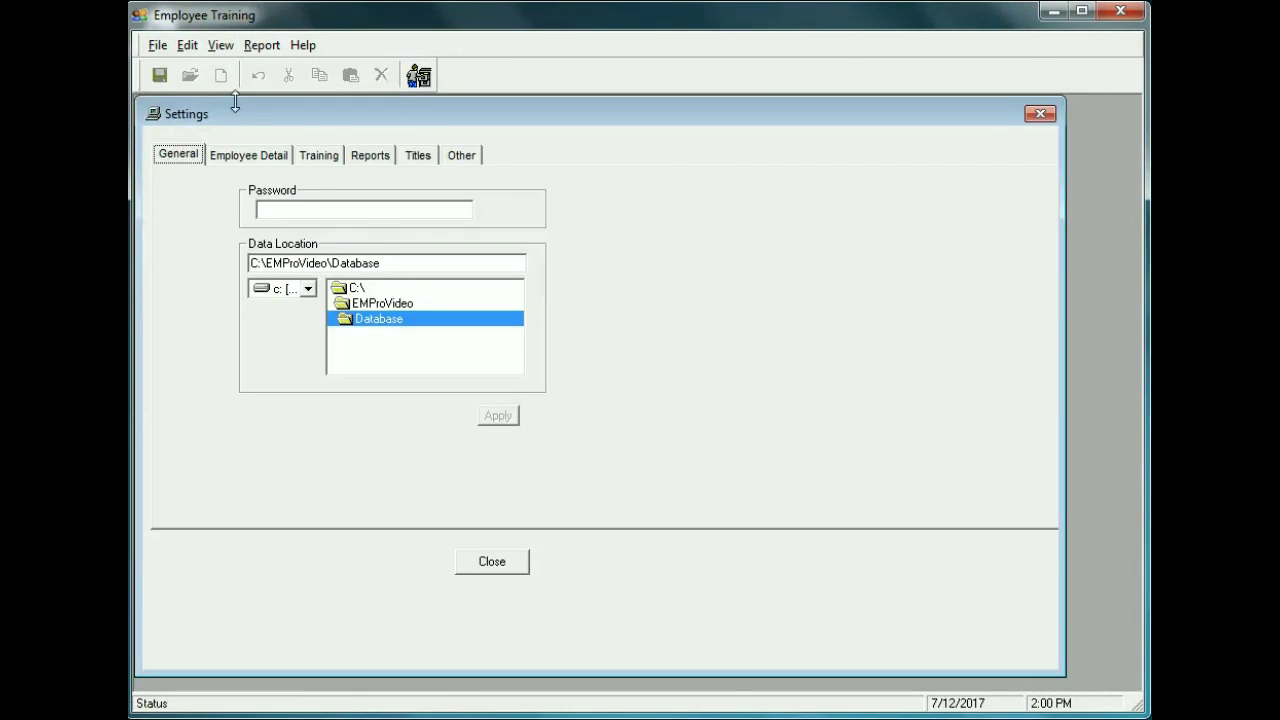
left_click(255, 160)
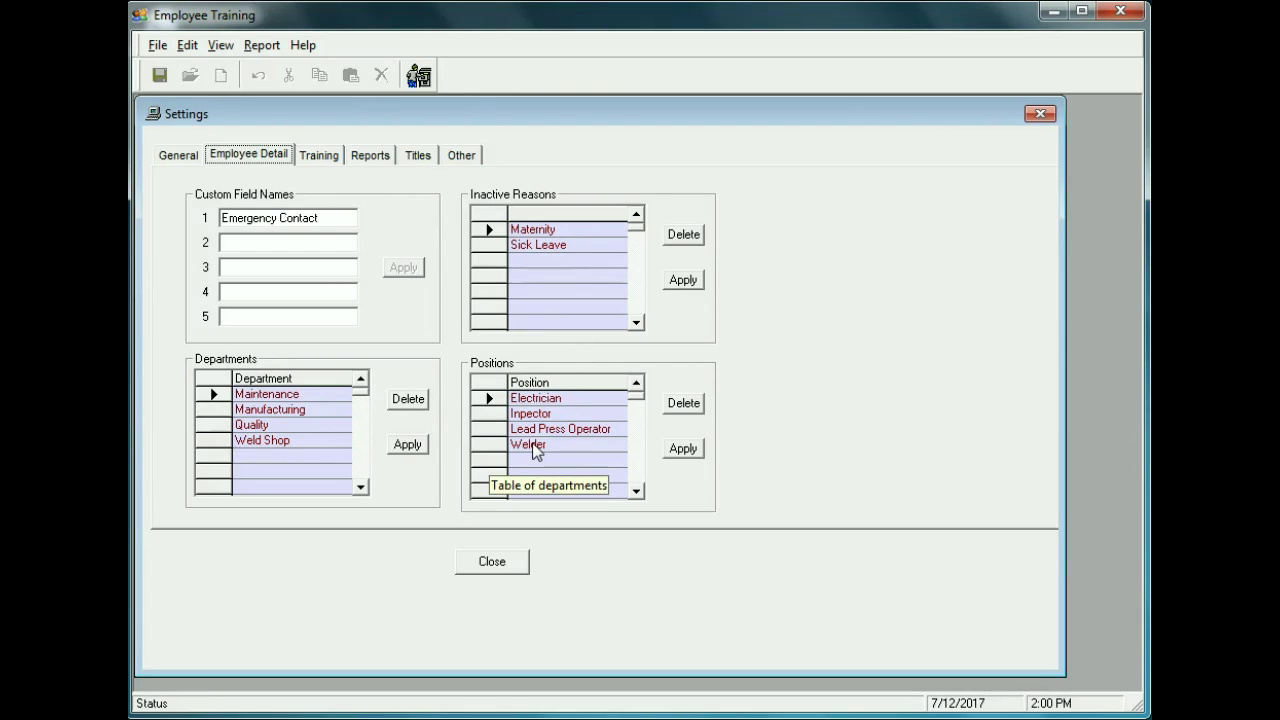
- Add Office as a new department and apply the Departments list
left_click(249, 455)
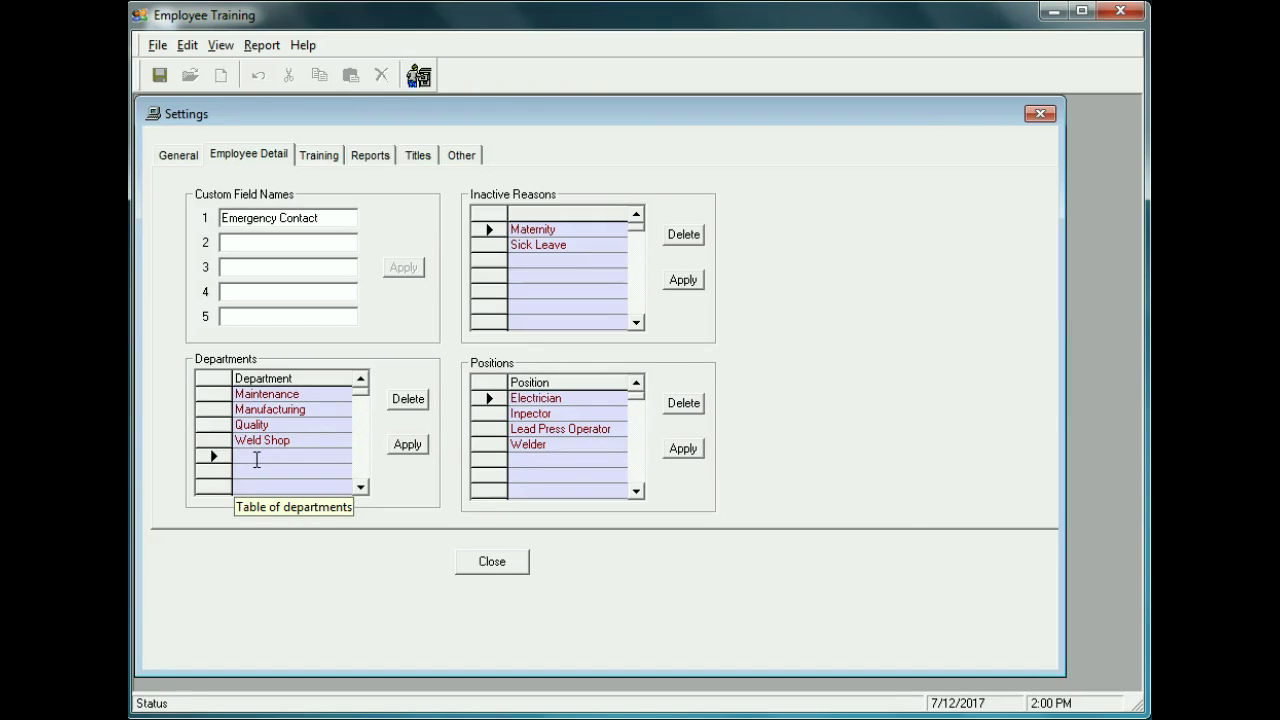
type("Offic")
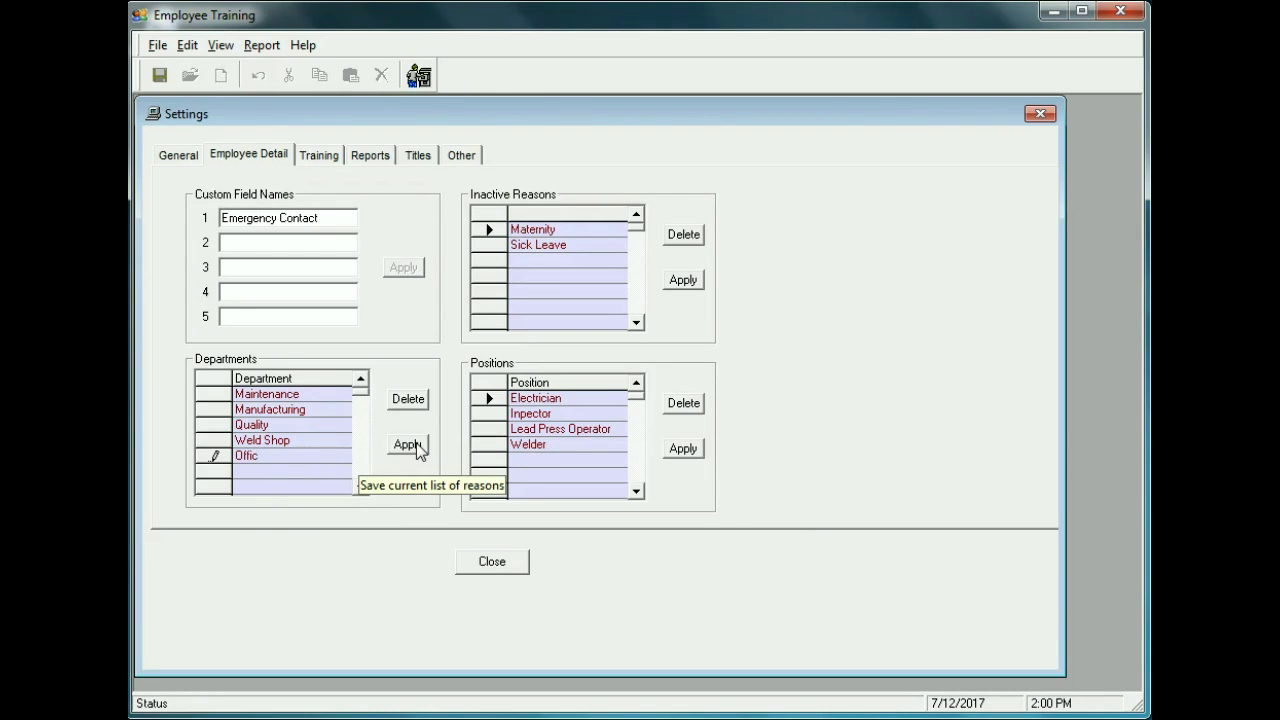
type("e")
left_click(417, 447)
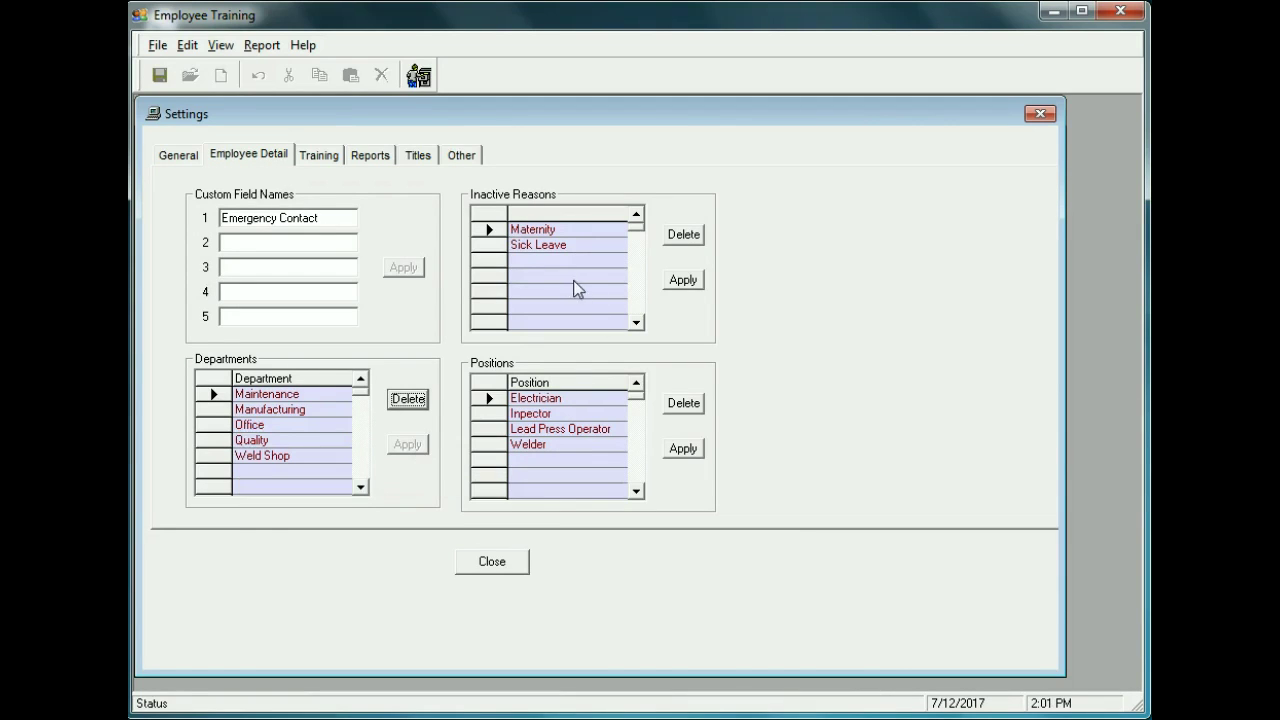
- Save Retired as a new inactive reason and enter Operator in a new Positions row
left_click(532, 260)
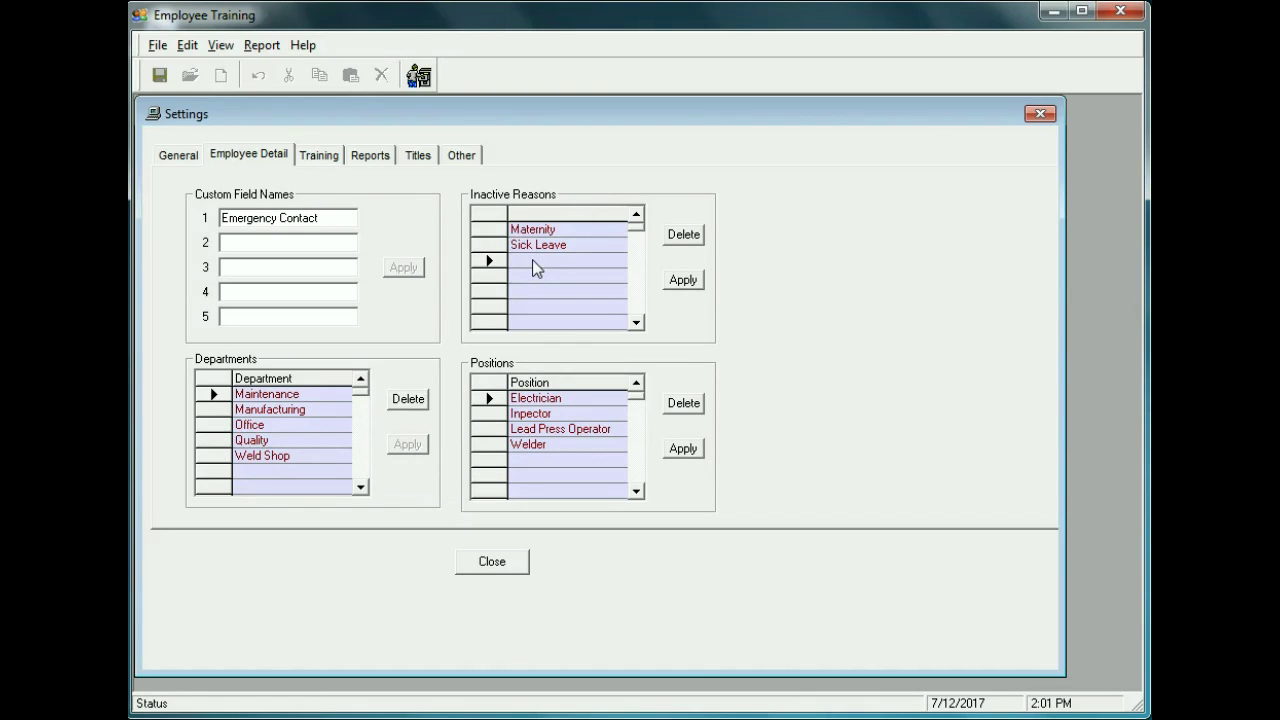
type("Retired")
left_click(688, 281)
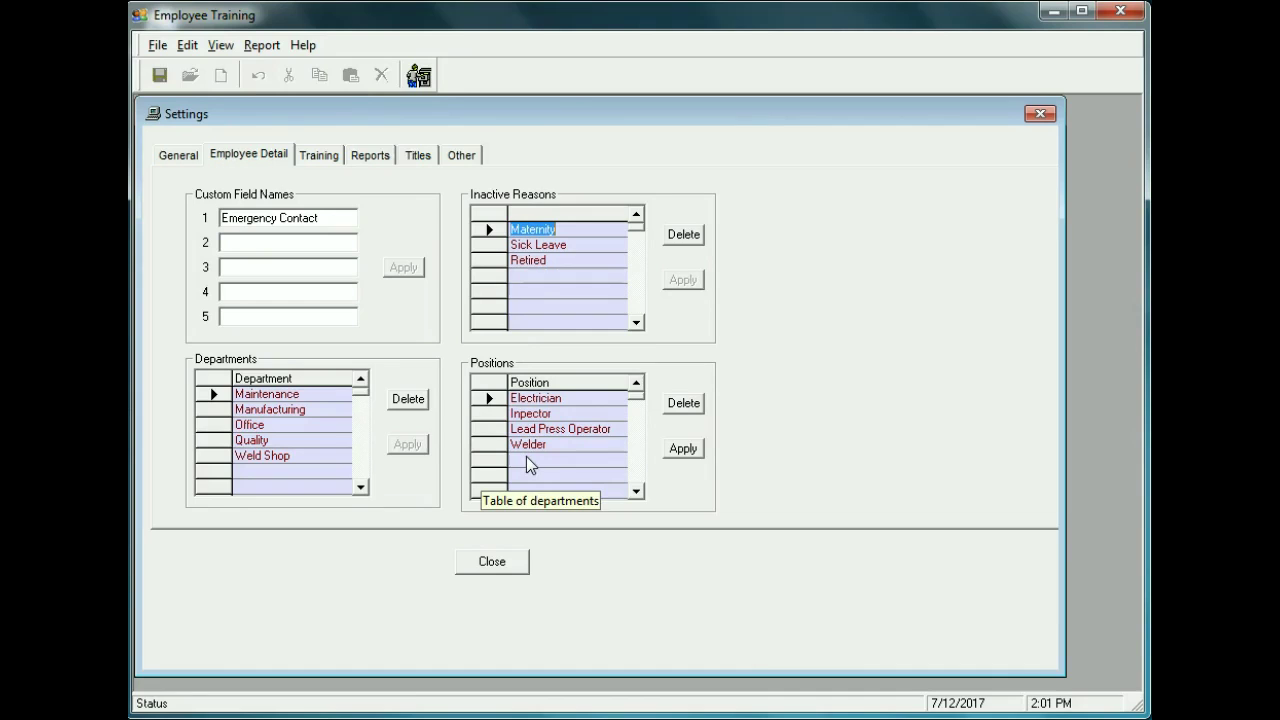
left_click(526, 458)
type("Operator")
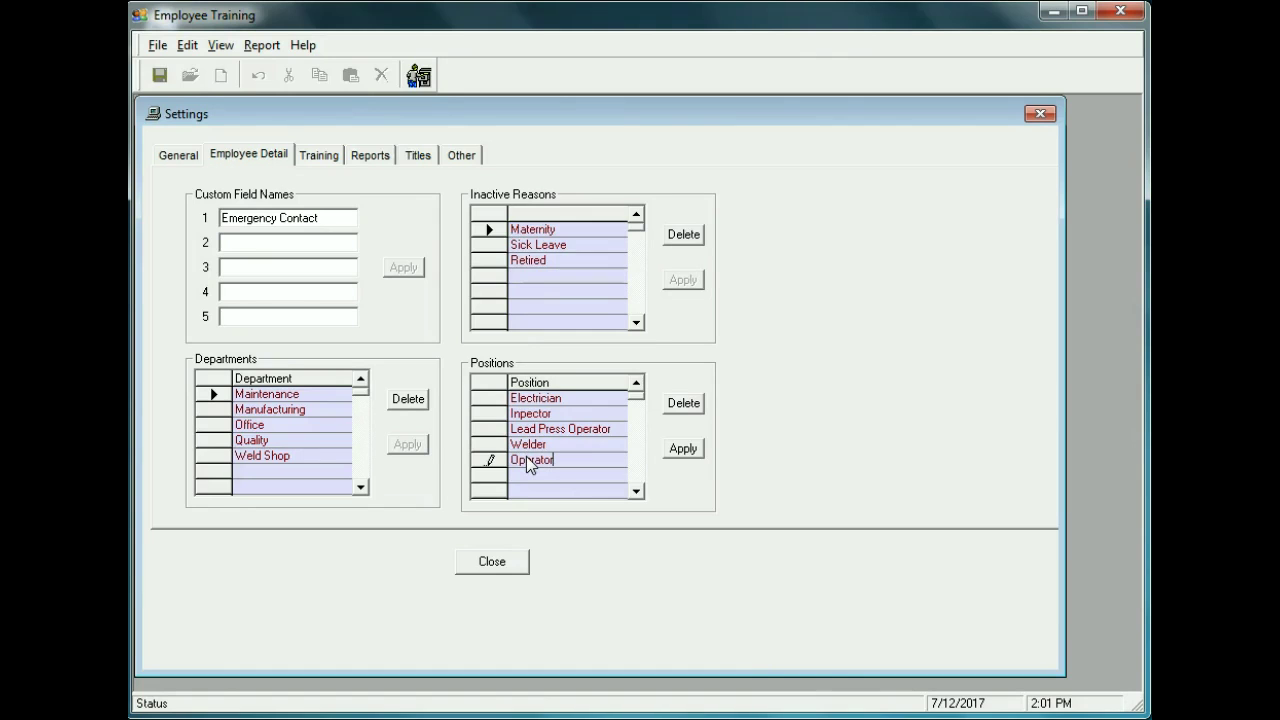
- Apply Operator to the Positions list and close the Settings dialog
left_click(684, 449)
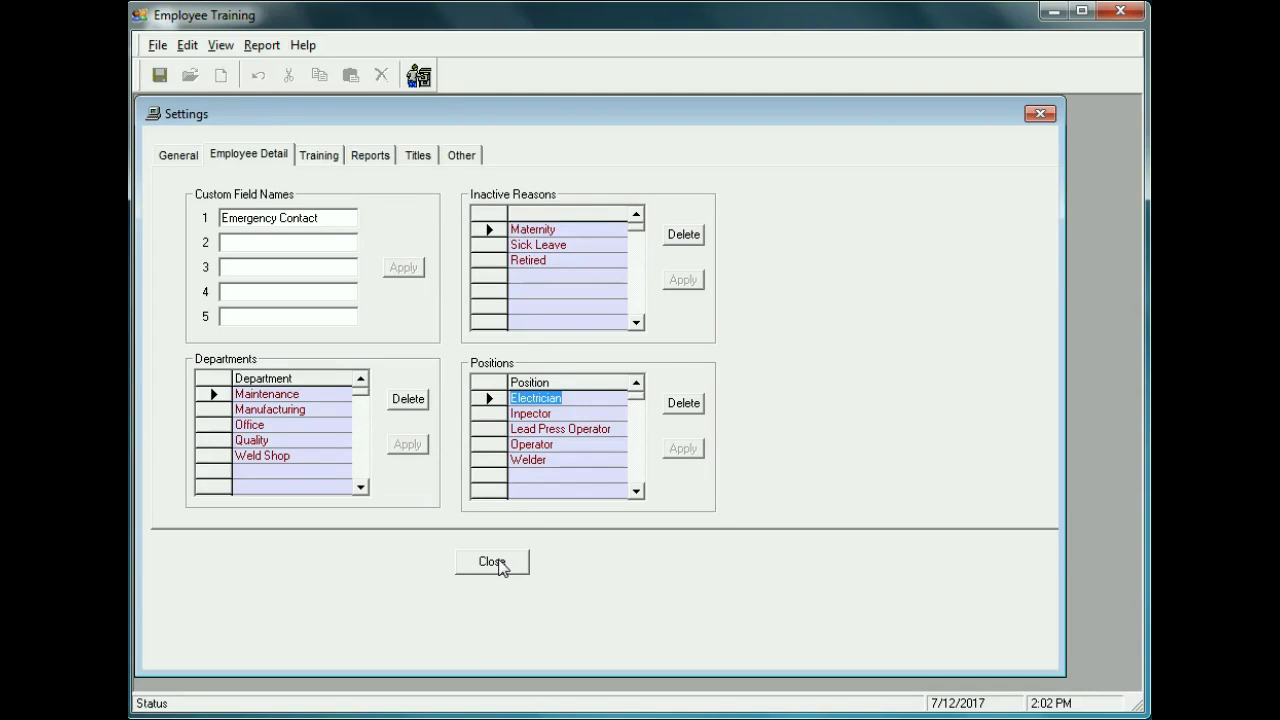
left_click(498, 562)
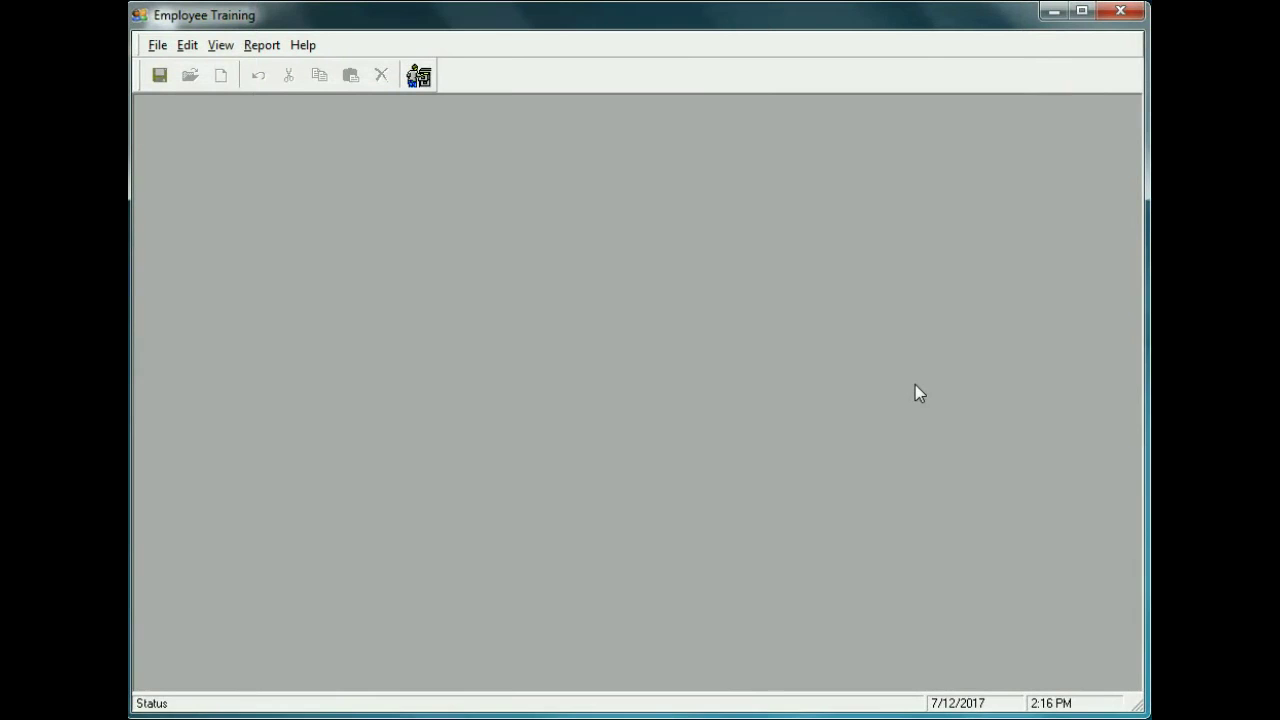
- Open a blank Employee Detail – Add form from the File menu
left_click(158, 47)
left_click(180, 73)
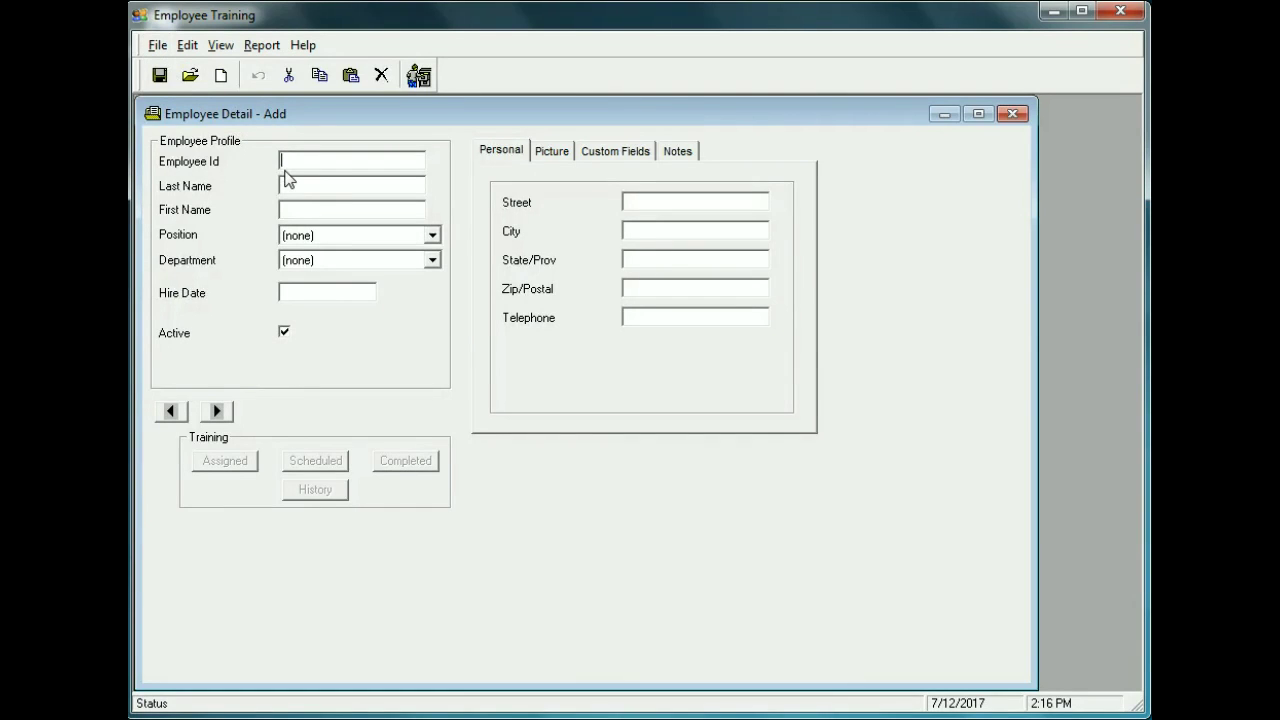
- Enter Employee Id 001 and the employee's last and first names
type("001")
left_click(306, 186)
type("Smith")
left_click(298, 210)
type("John")
- Set position Electrician and department Maintenance, and begin the hire date 5-15-
left_click(436, 237)
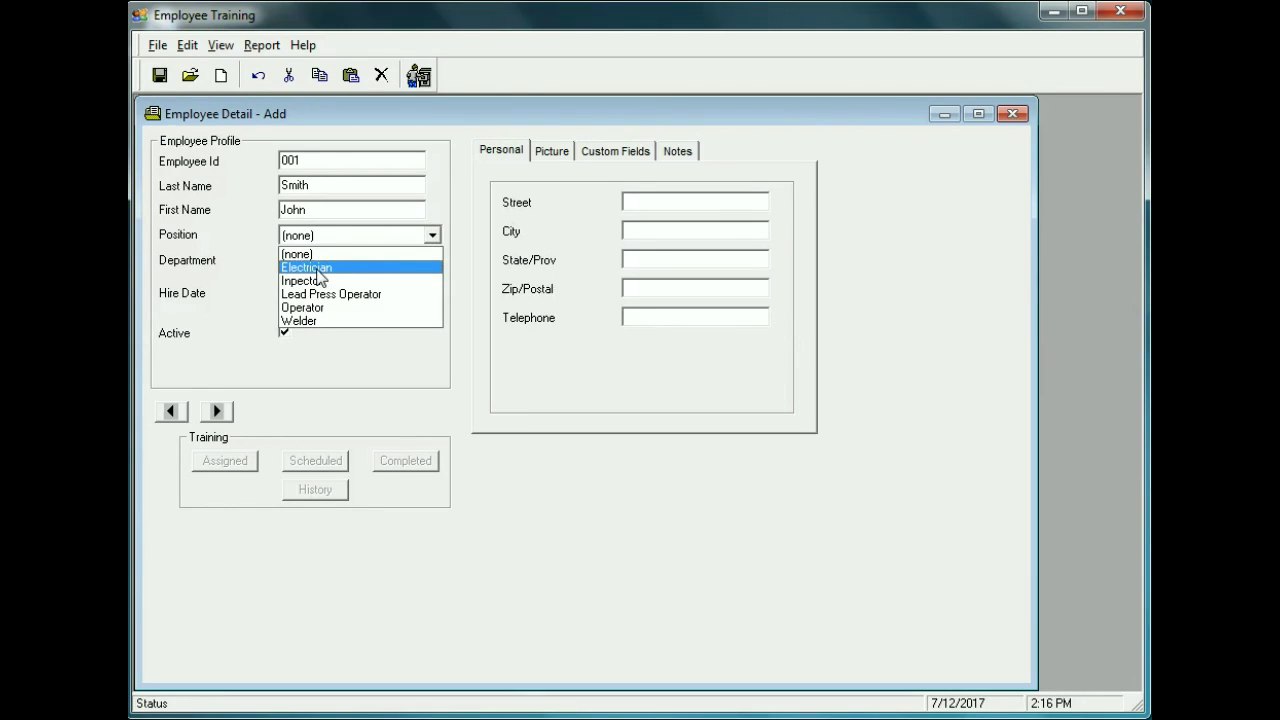
left_click(318, 270)
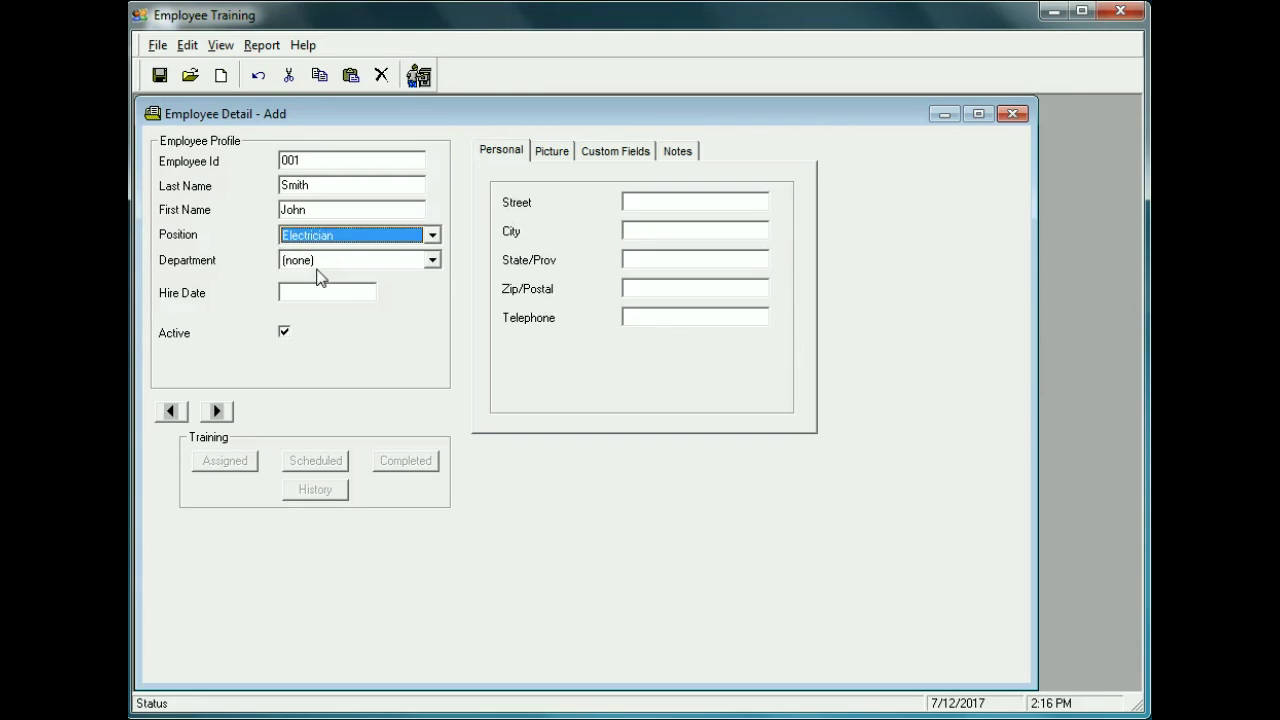
left_click(433, 262)
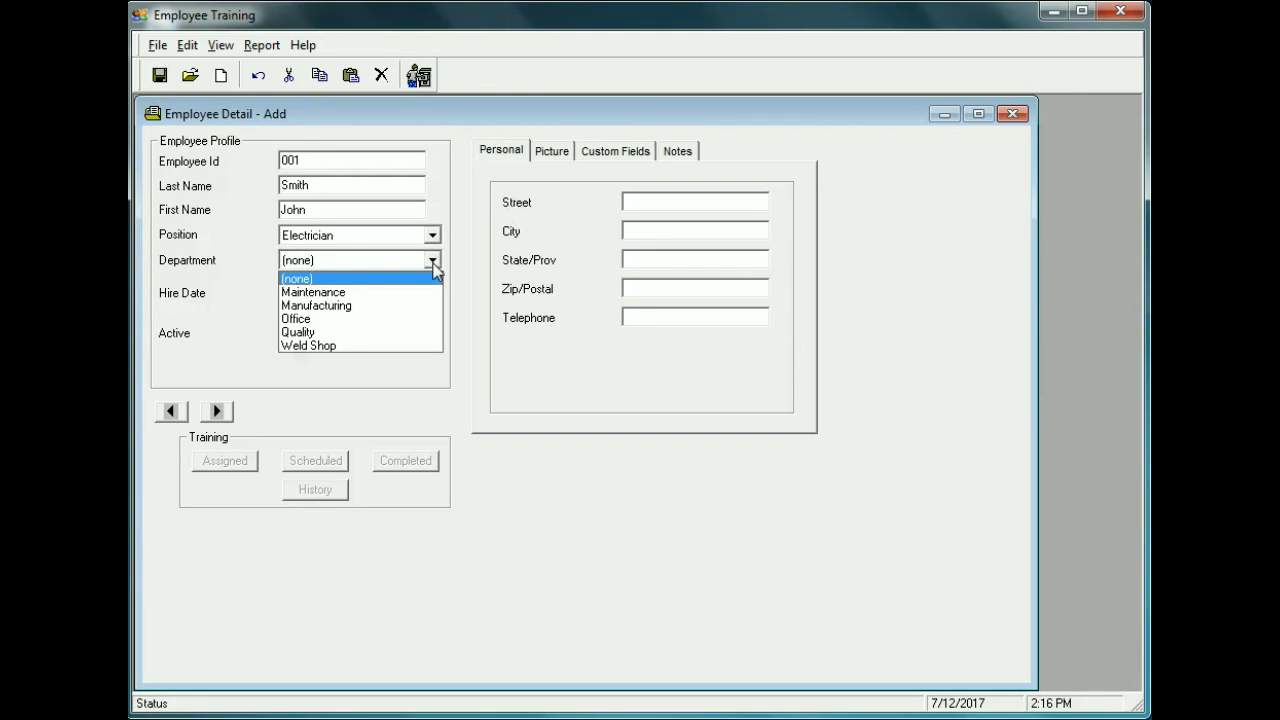
left_click(342, 292)
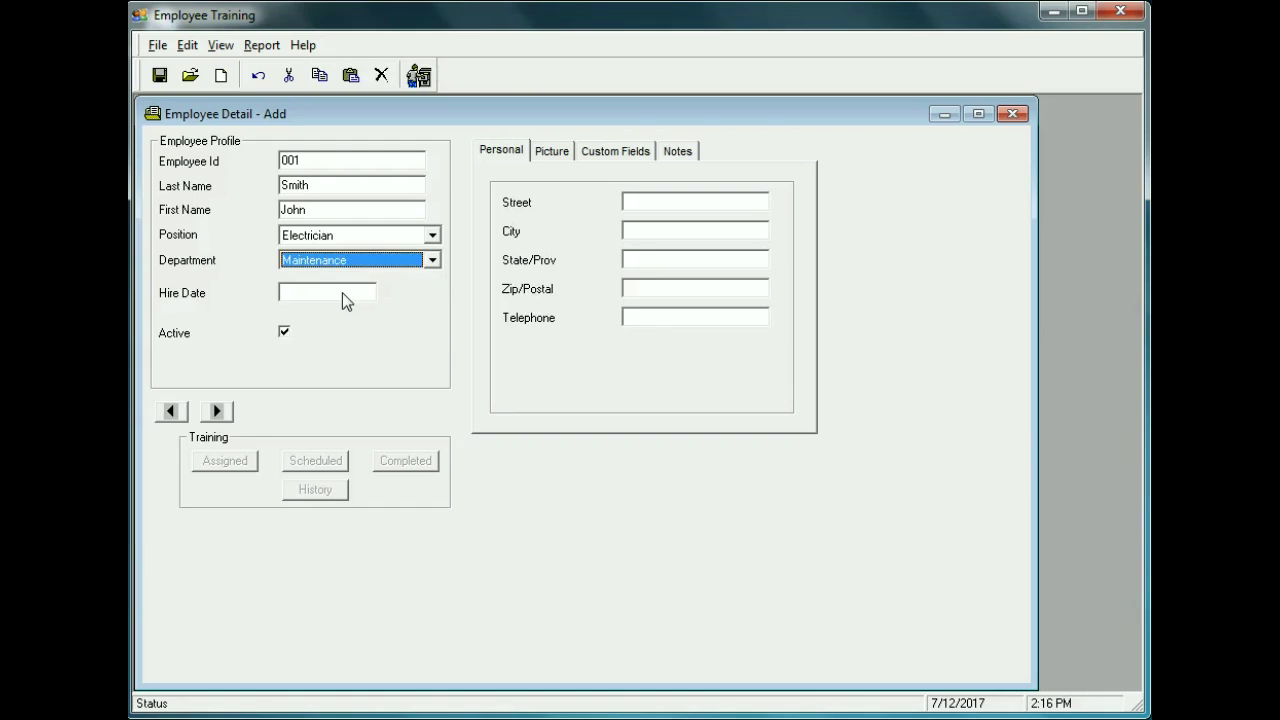
left_click(342, 292)
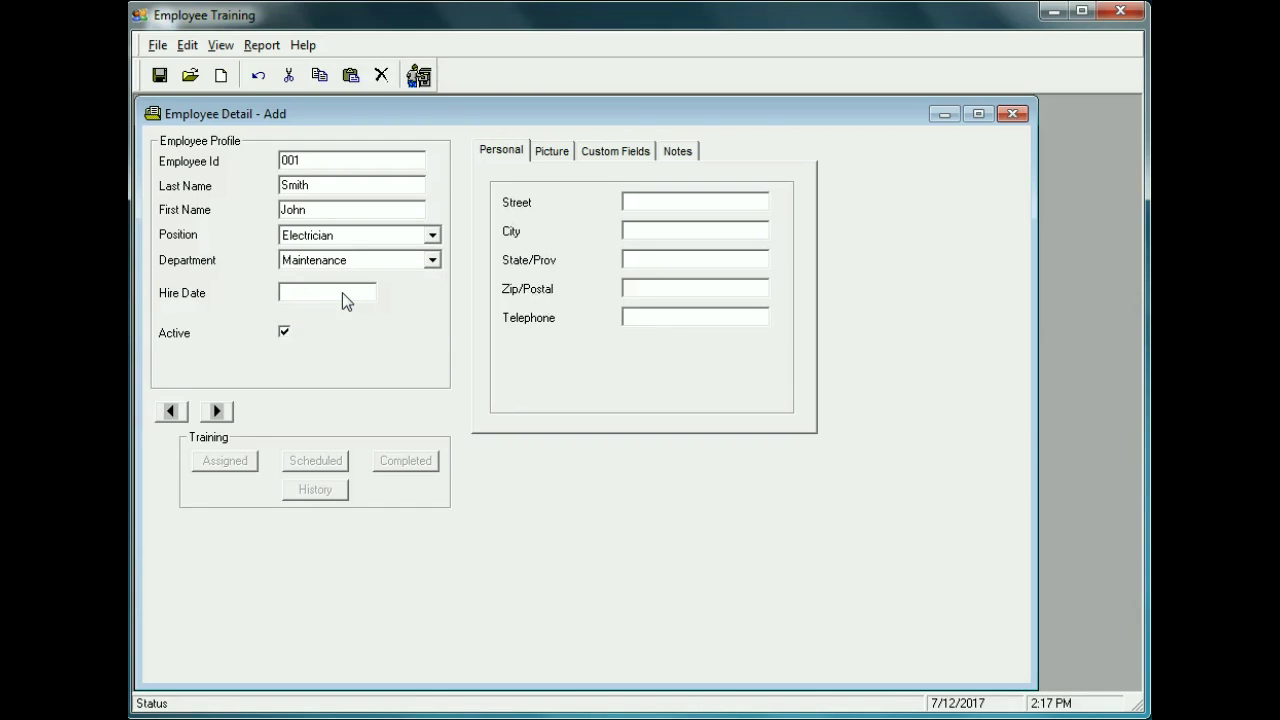
type("5-15-2017")
- Fill in the employee's street address, city, state, zip code and telephone on the Personal tab
left_click(647, 203)
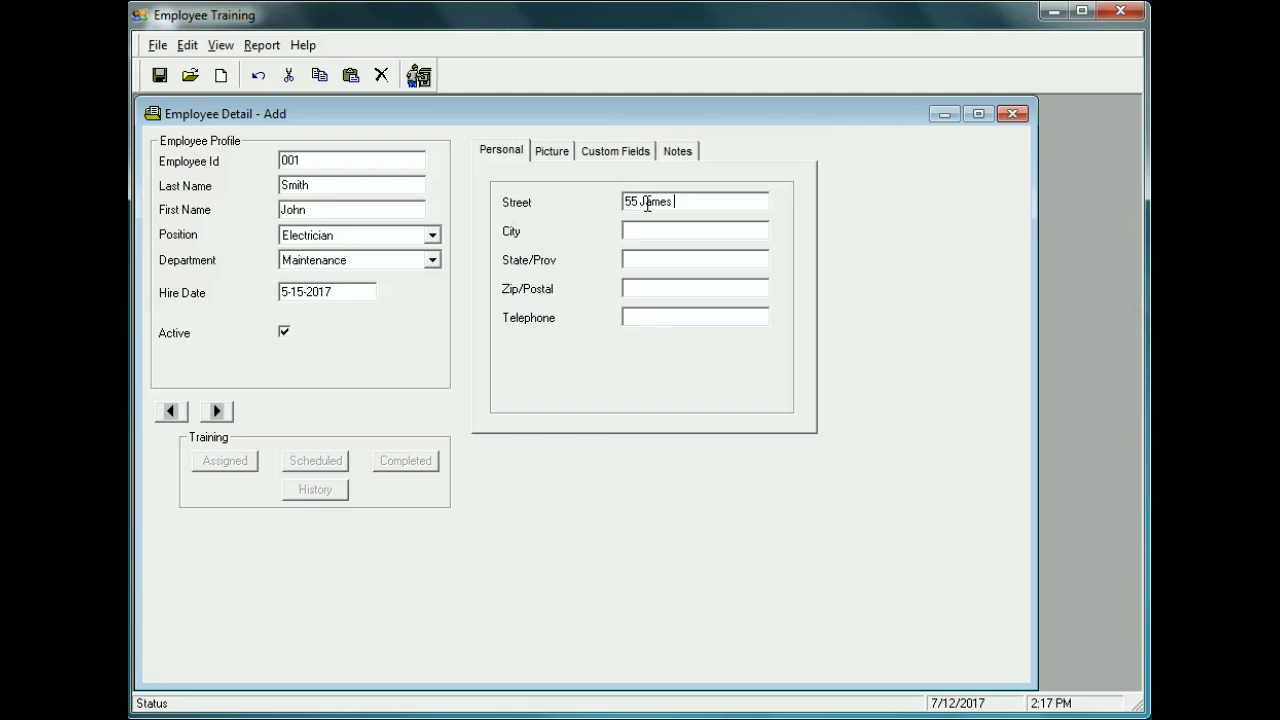
left_click(668, 231)
type("New York")
left_click(643, 262)
type("NY")
left_click(646, 290)
type("1000")
type("2")
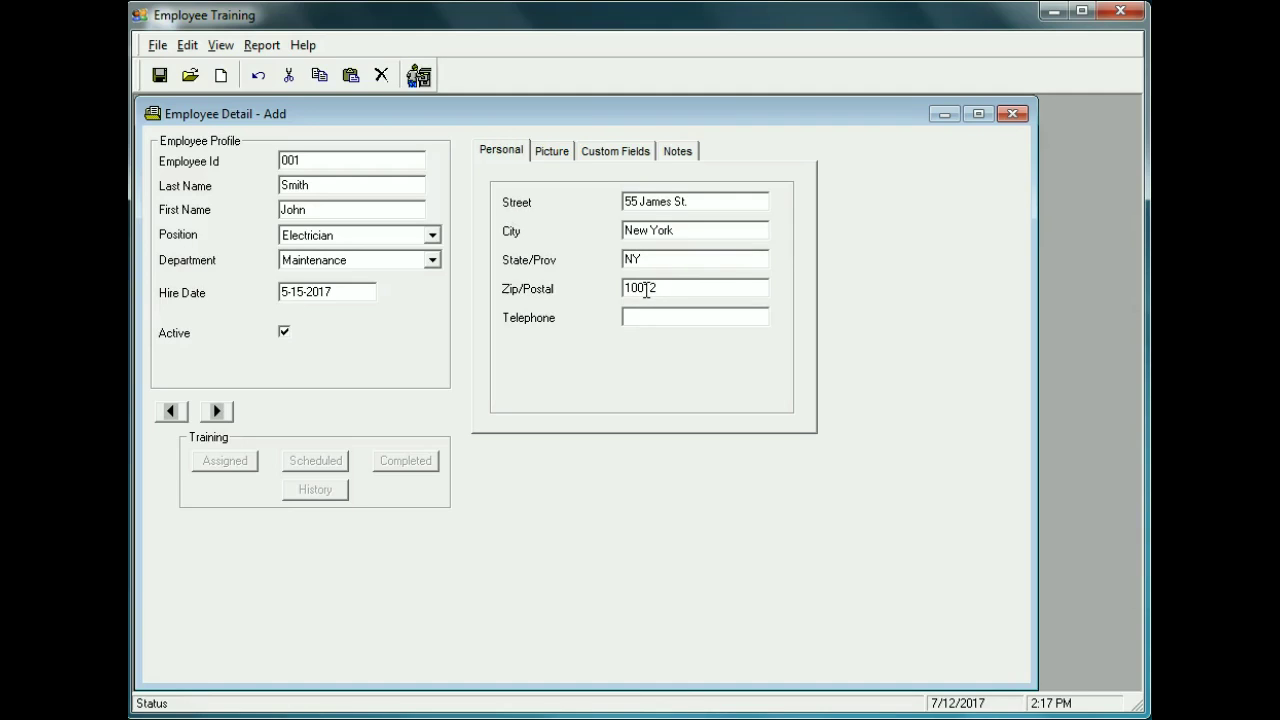
left_click(649, 320)
- Enter the employee's mother as the Emergency Contact custom field content
left_click(607, 155)
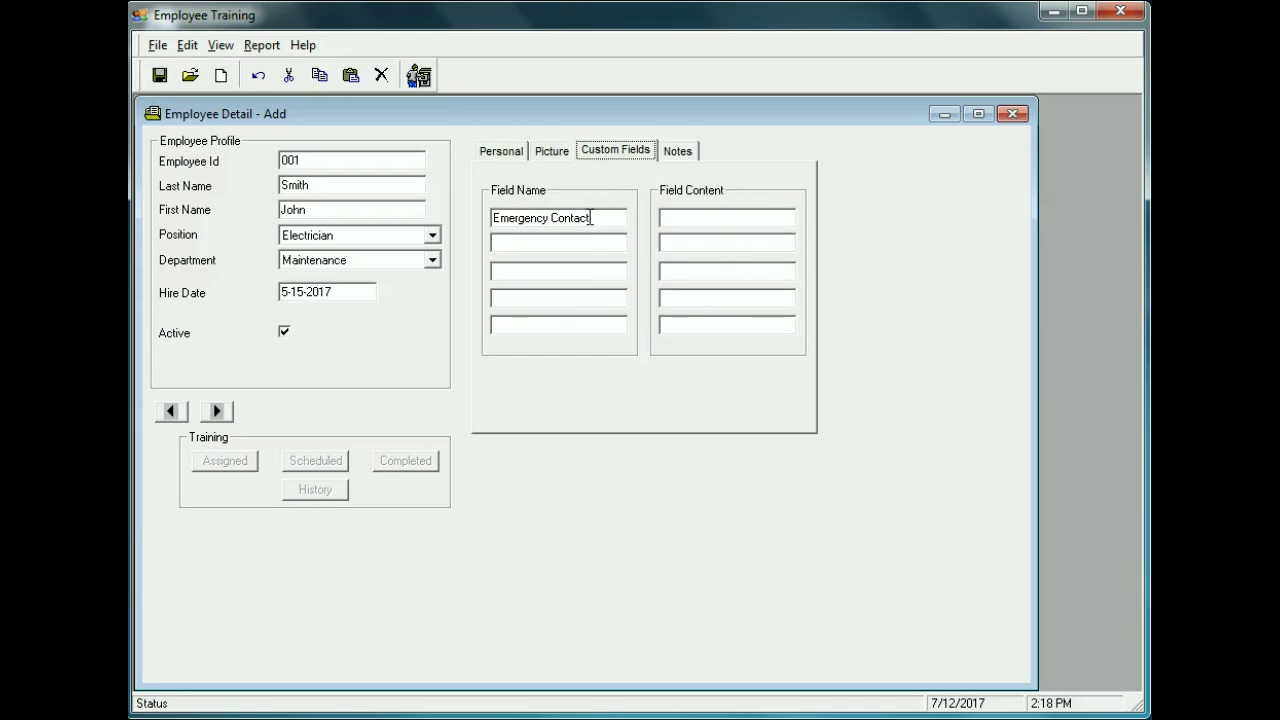
left_click(675, 217)
type("Johns Mother")
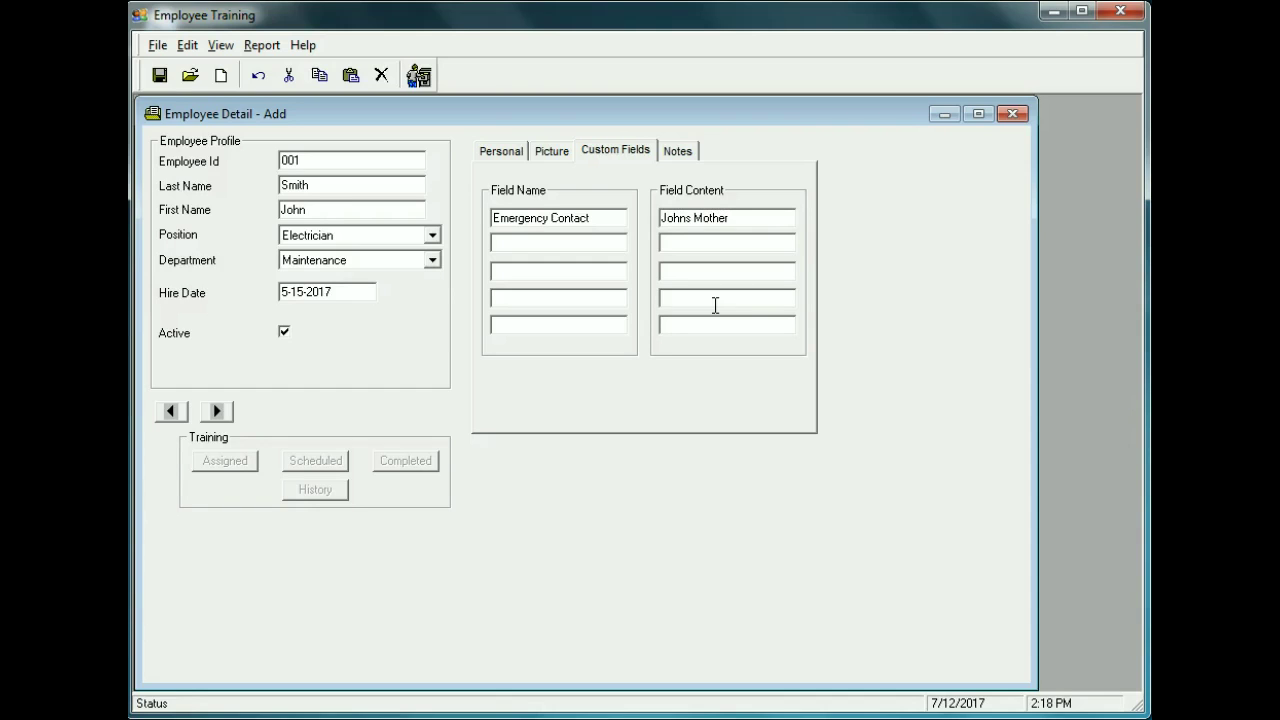
type(" Joyce")
- Add notes 'Review performance after 6 months from hire date' and 'Make sure Health and Safety courses taken', then save
left_click(675, 148)
left_click(529, 214)
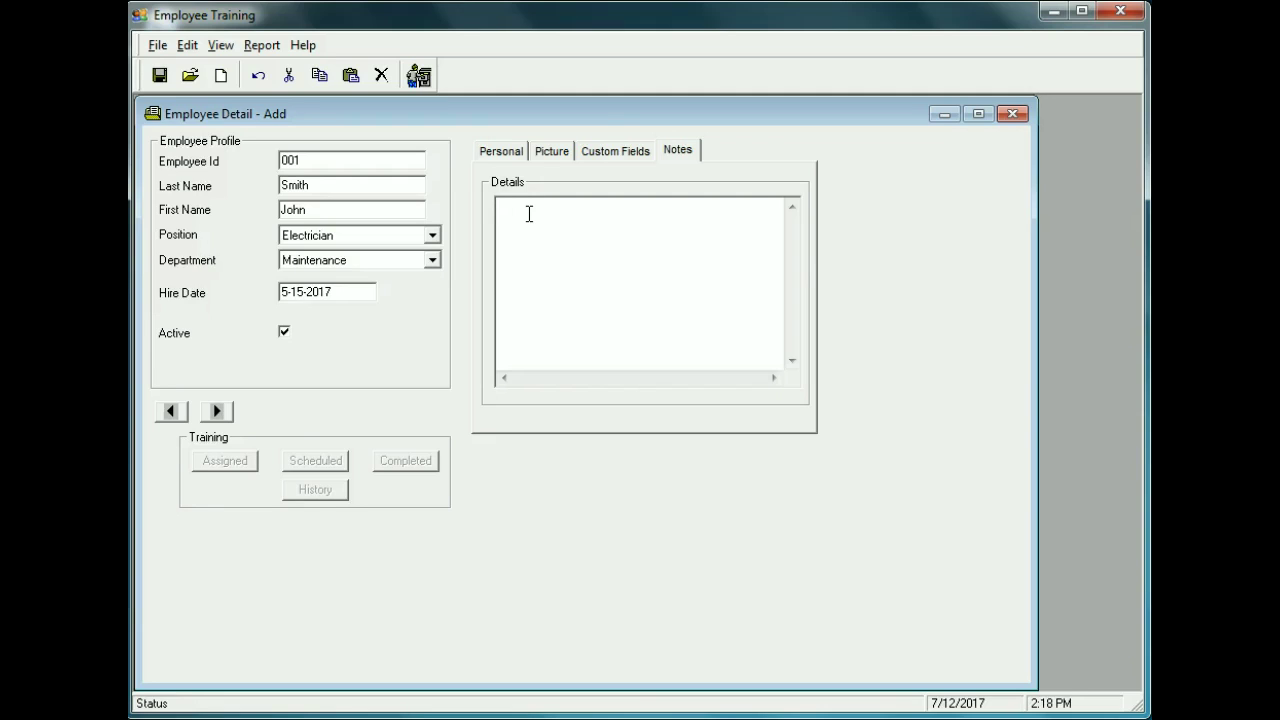
type("Review performance after 6 ")
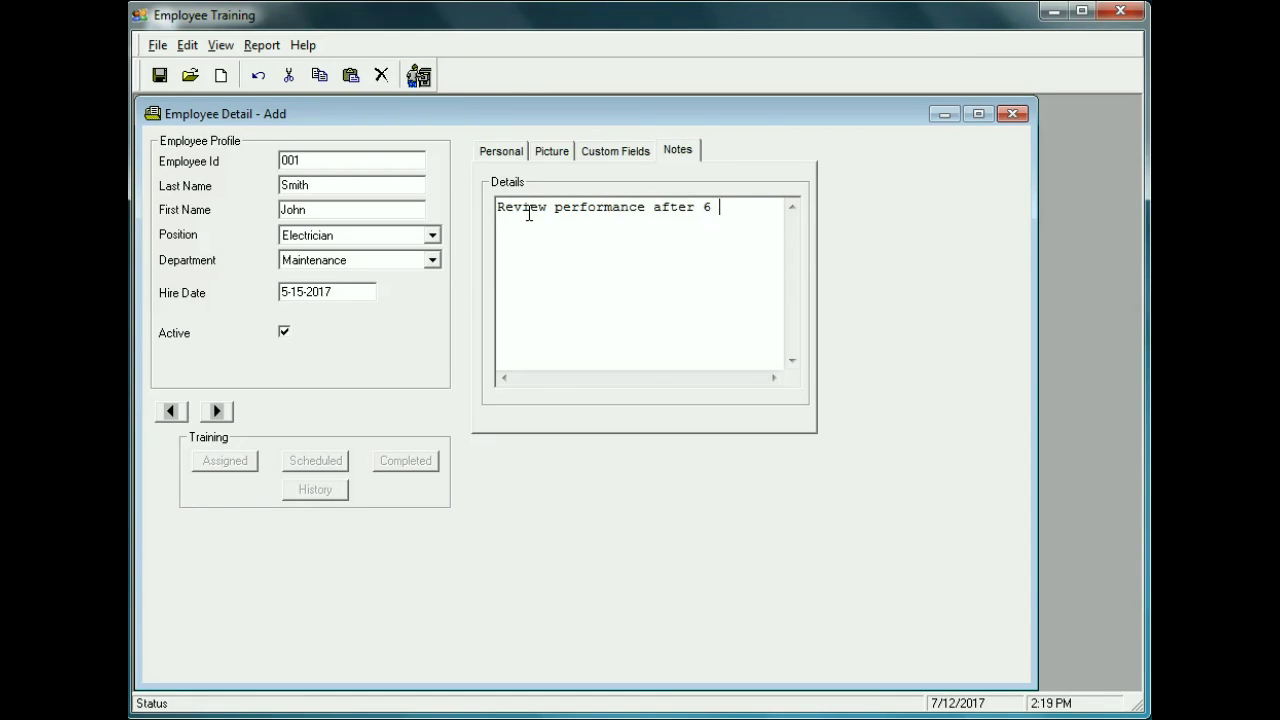
type("months from h")
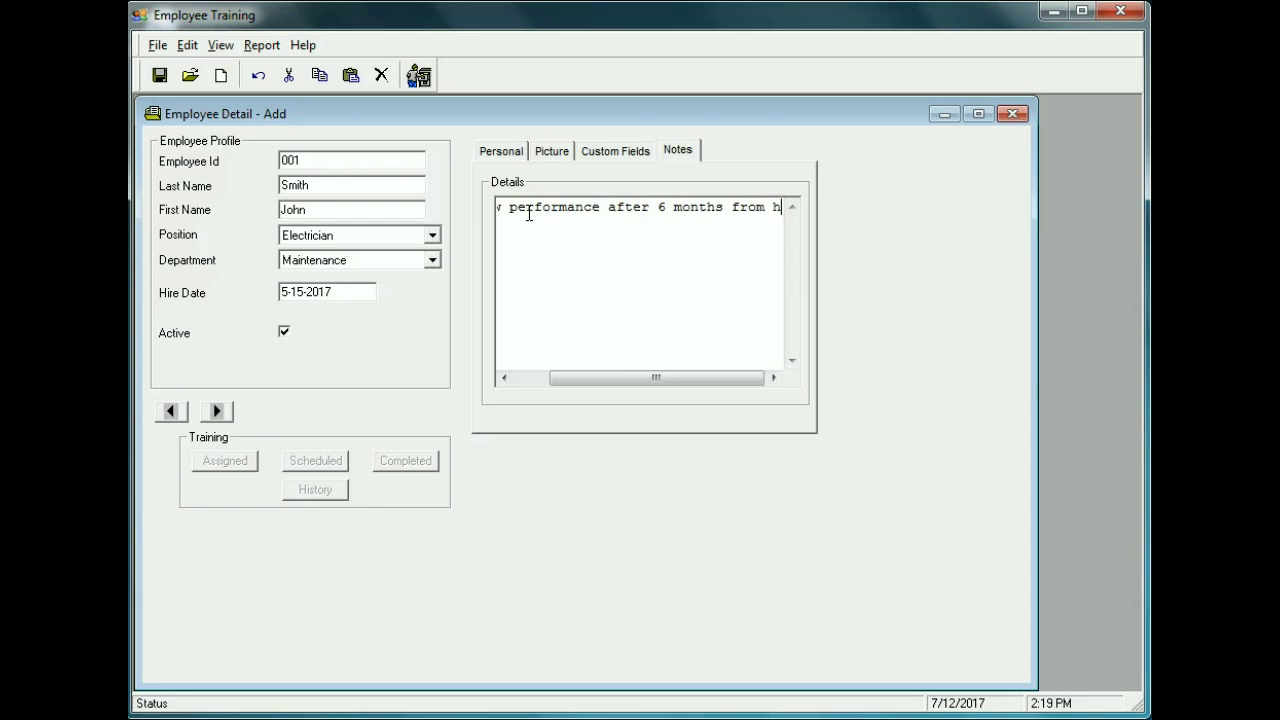
type("ire date")
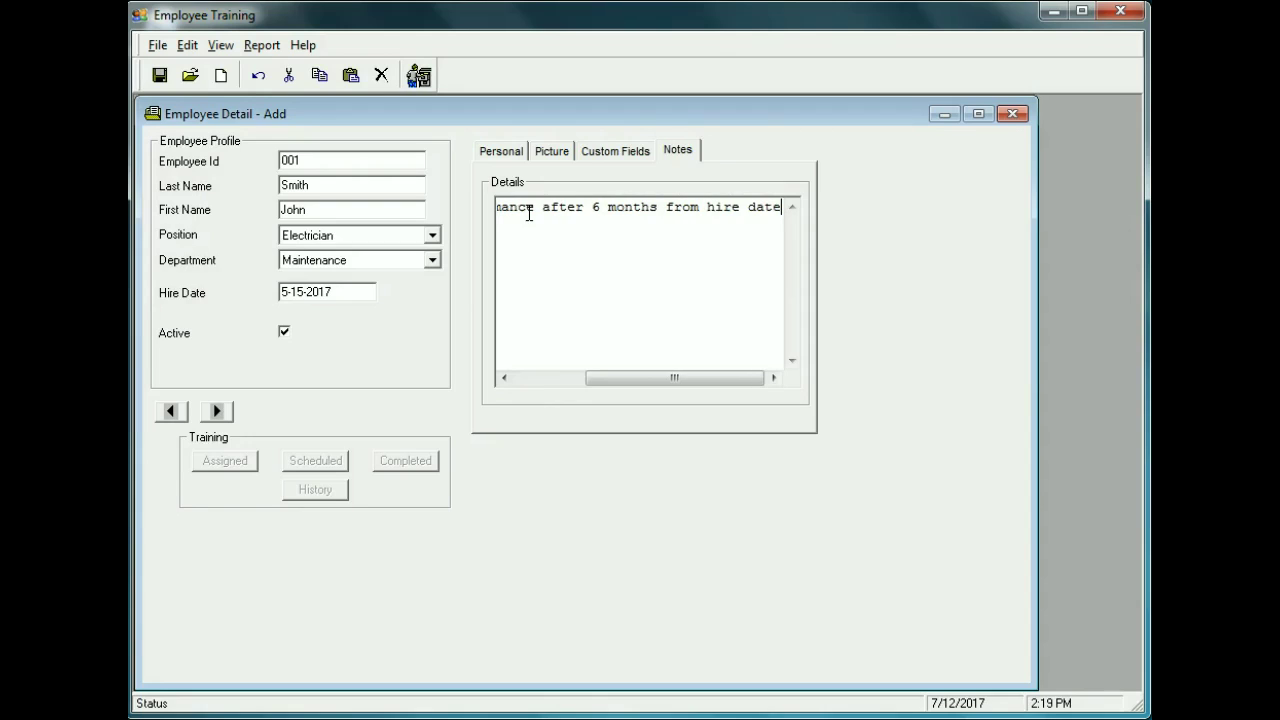
key("Return")
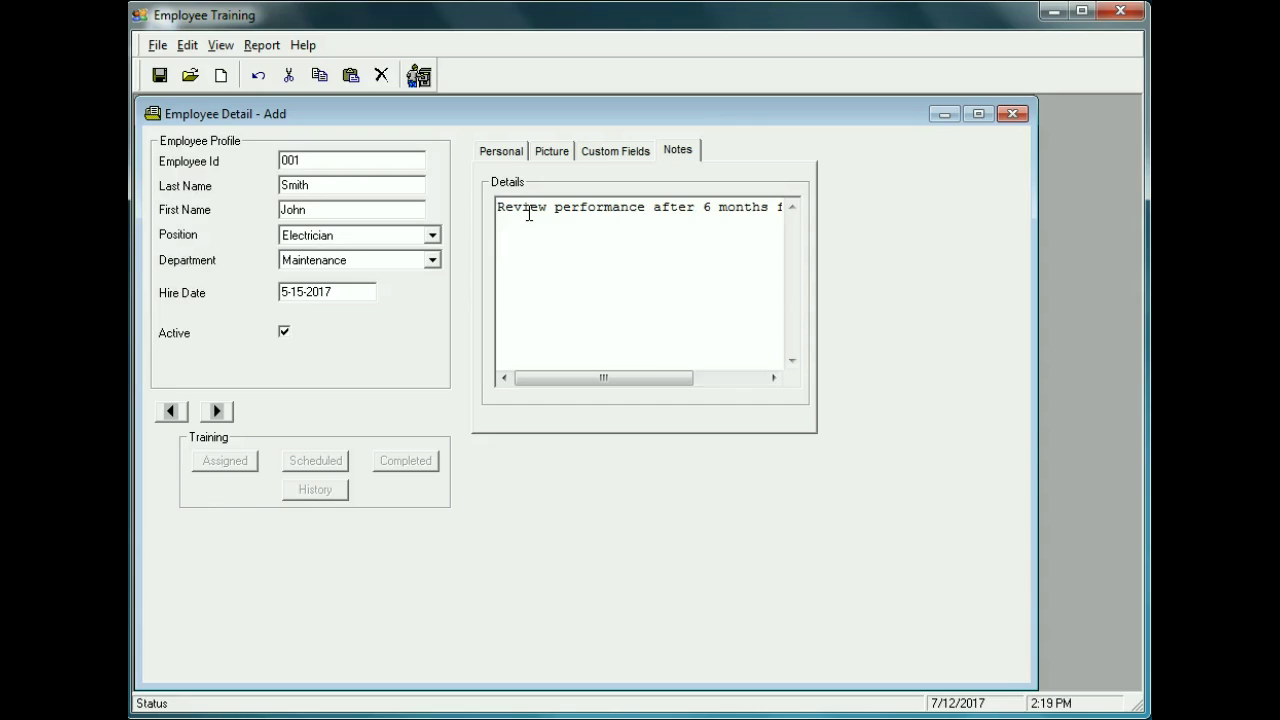
type("Make sure Health and ")
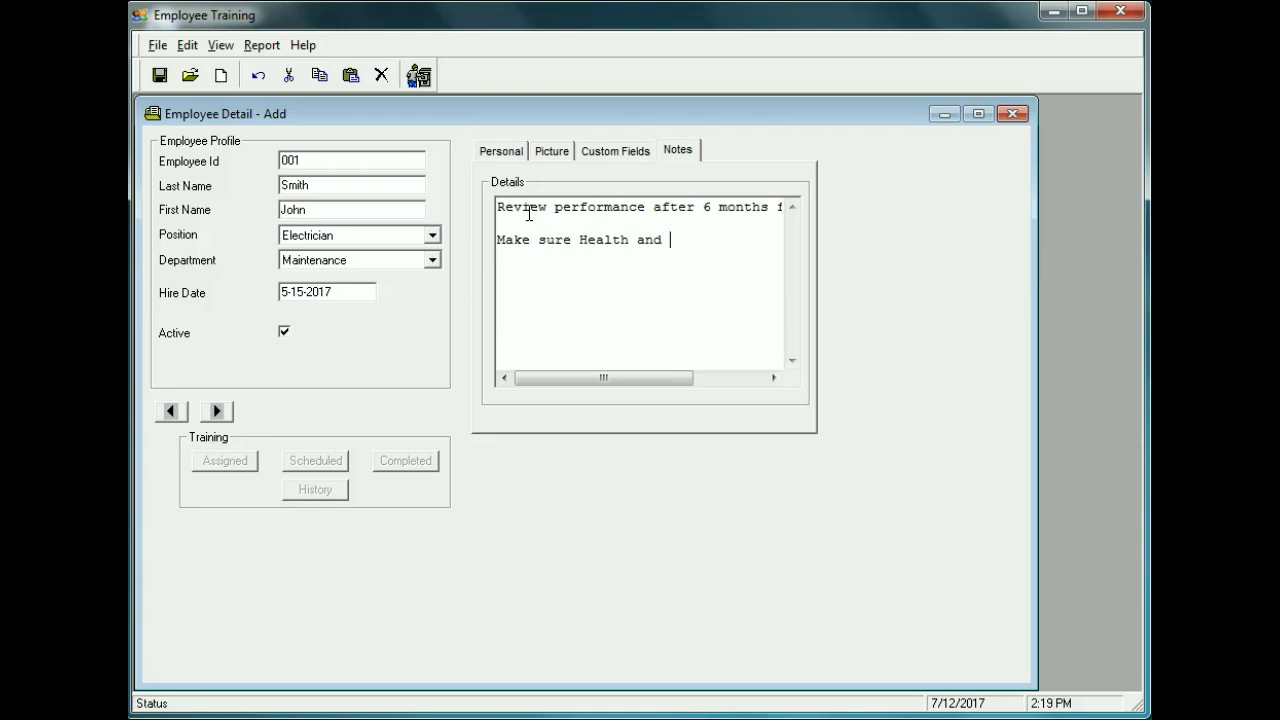
type("Safety courses taken")
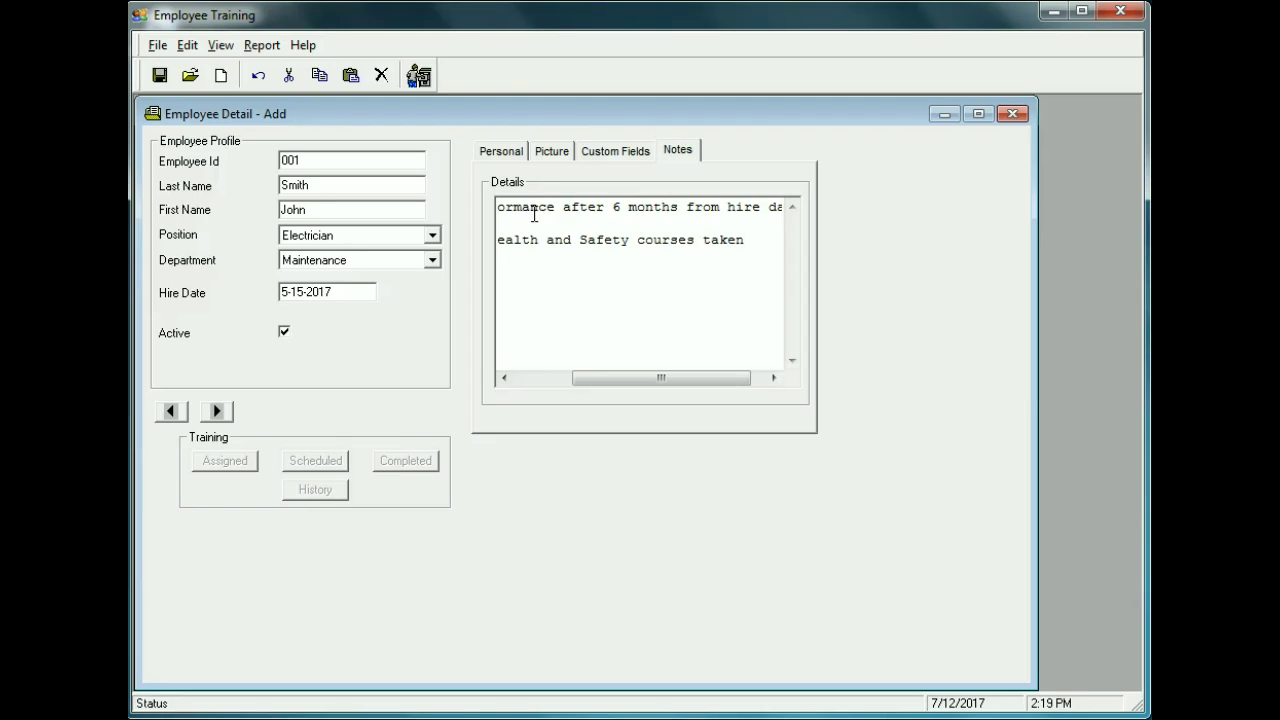
left_click(160, 76)
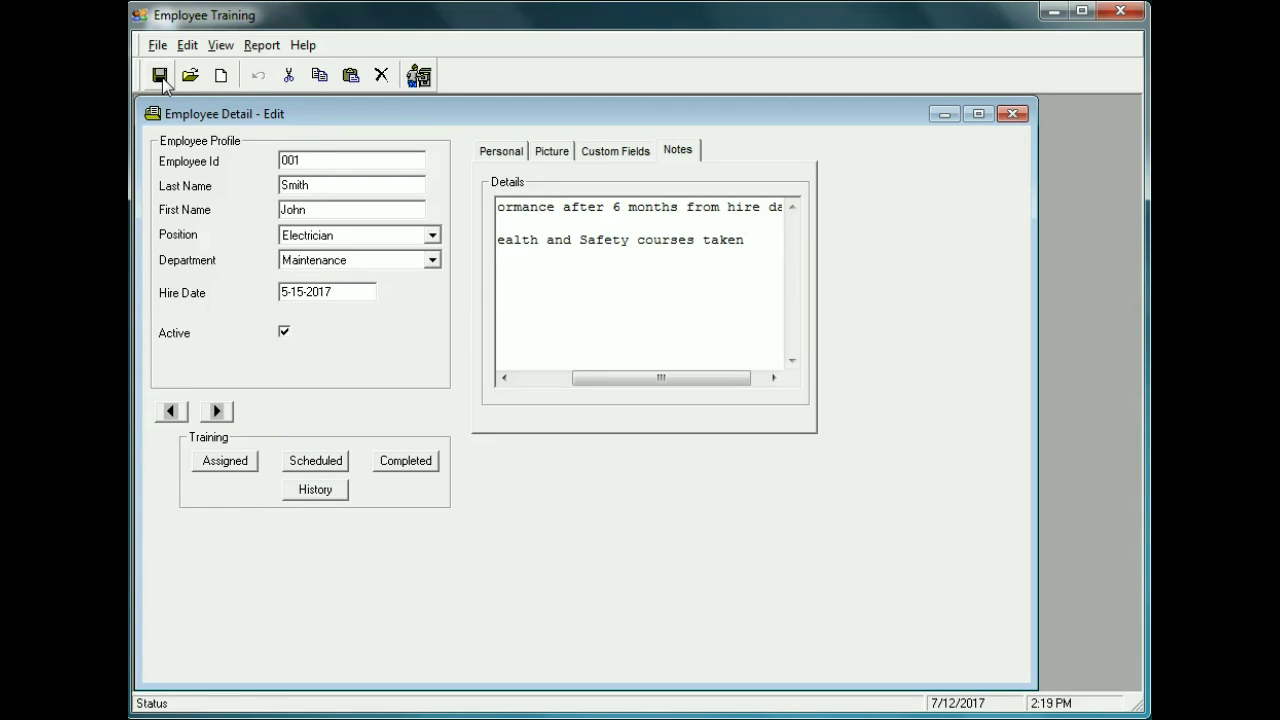
- Start a new employee record with Employee Id 002 and the employee's name
left_click(219, 80)
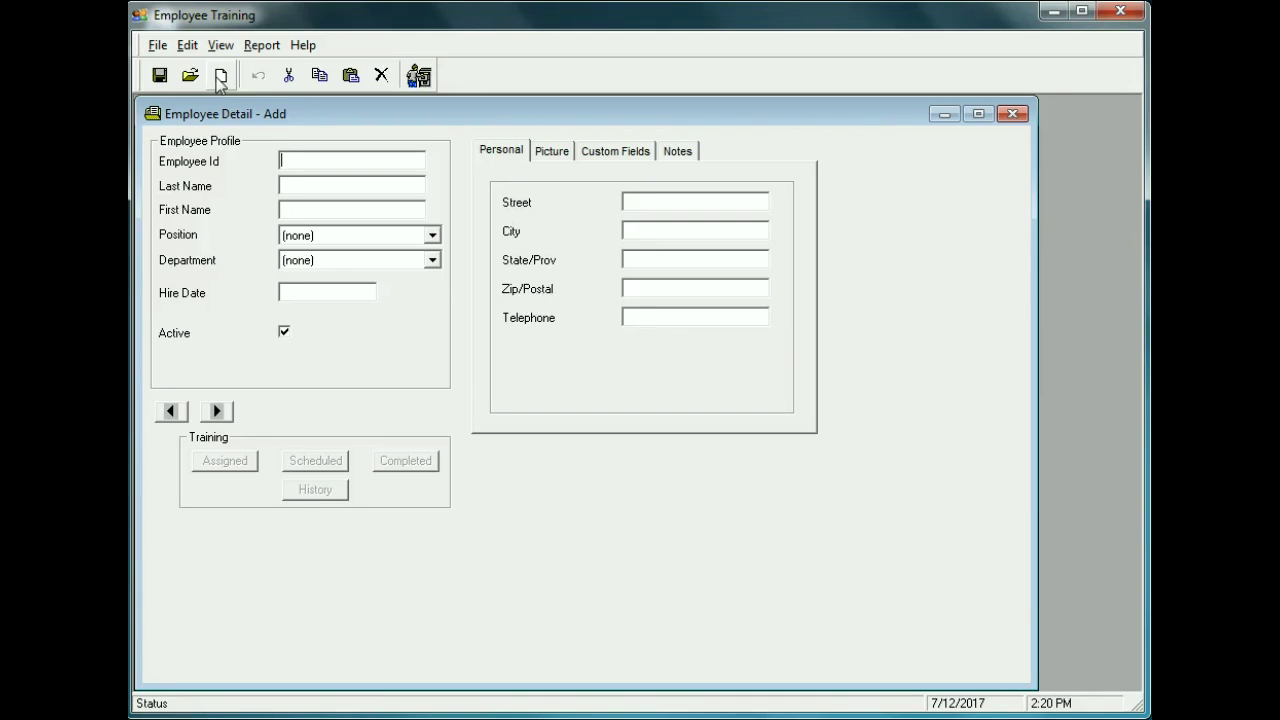
type("002")
left_click(305, 184)
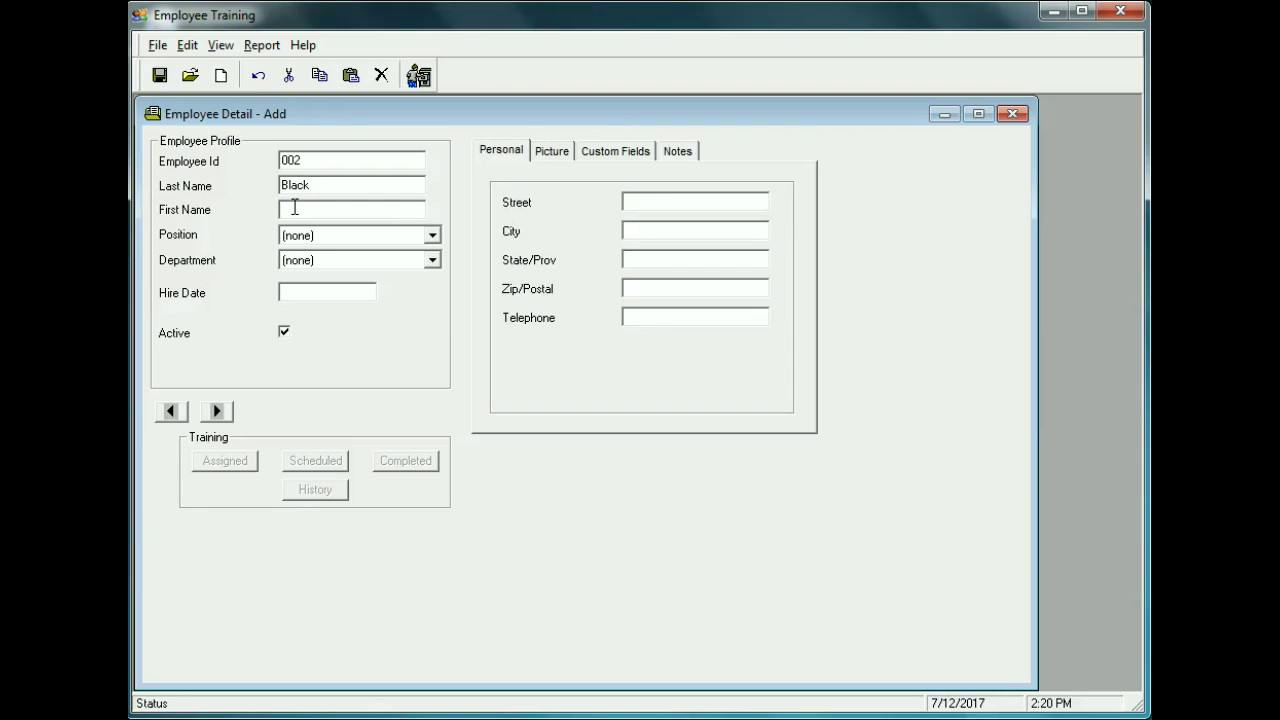
- Set position Operator, department Manufacturing, hire date 2-14-2016, and save the record
left_click(436, 236)
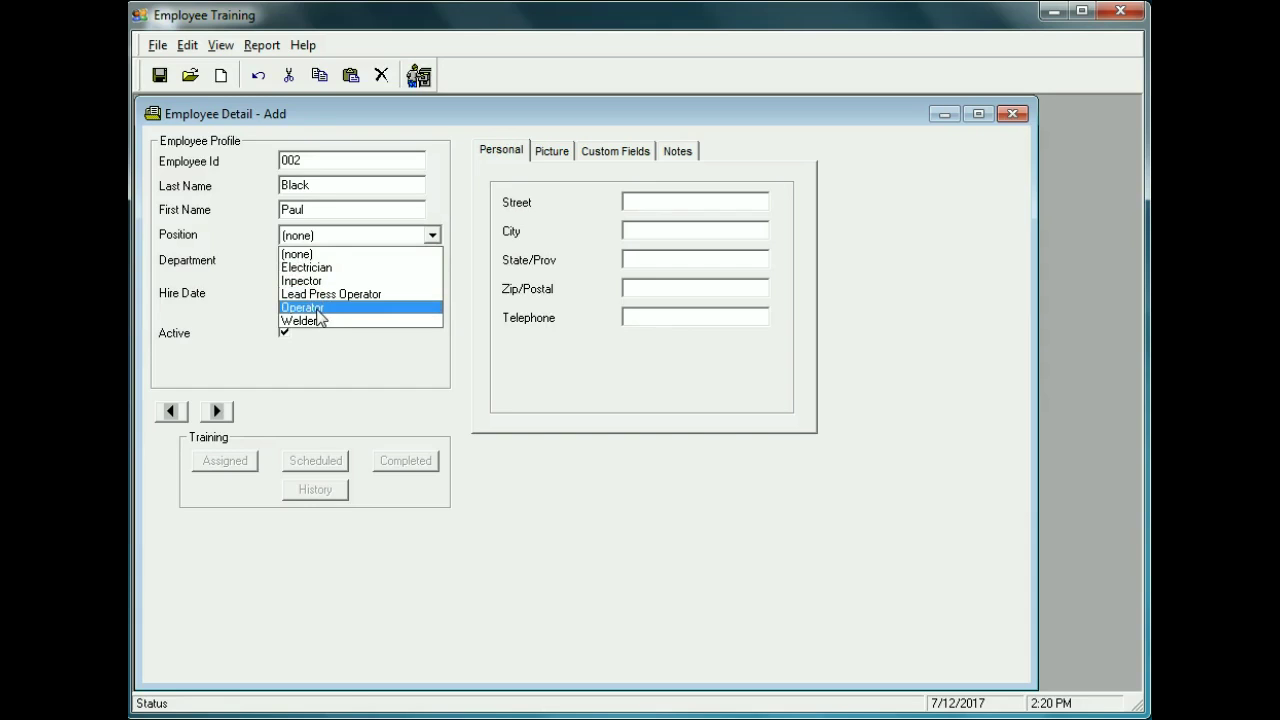
left_click(318, 308)
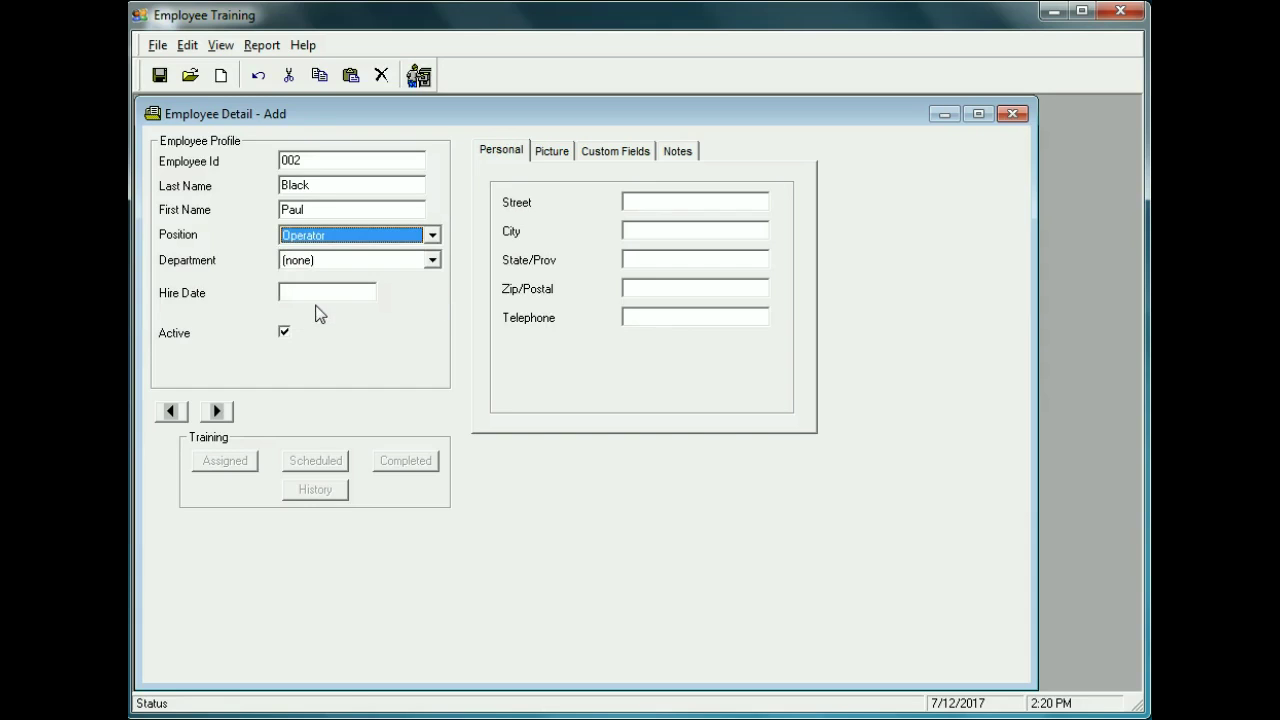
left_click(432, 262)
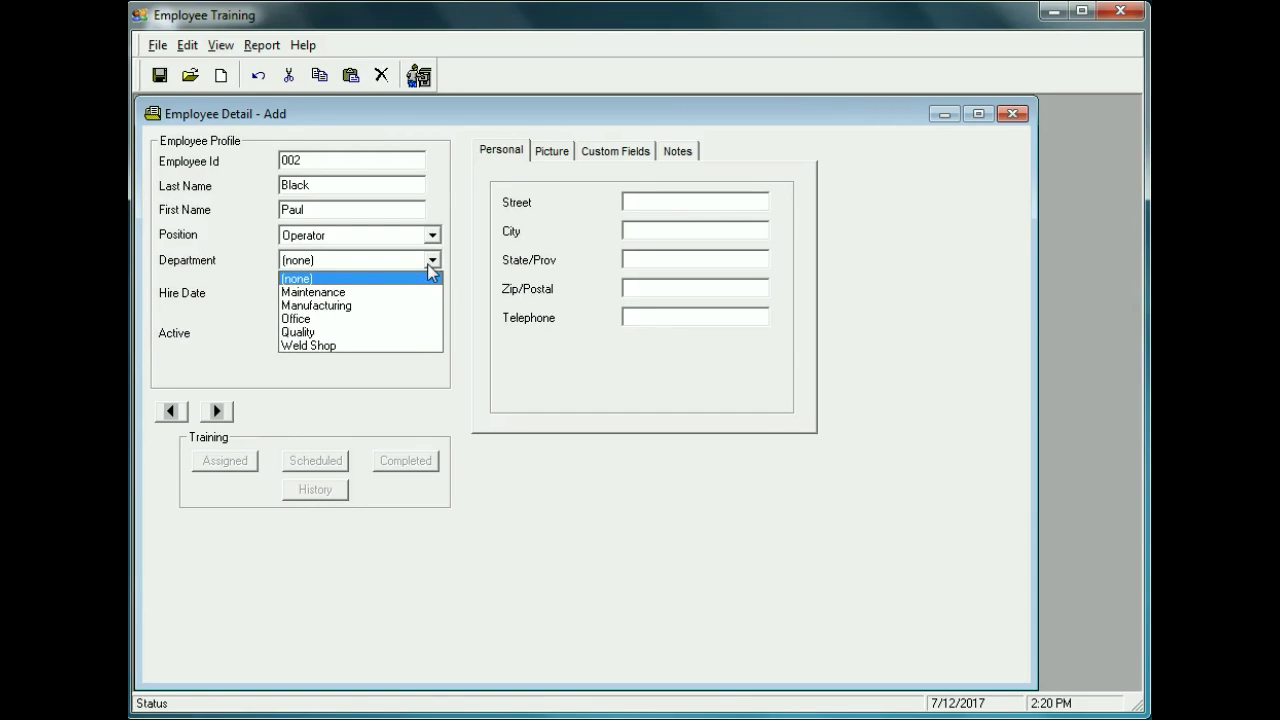
left_click(345, 306)
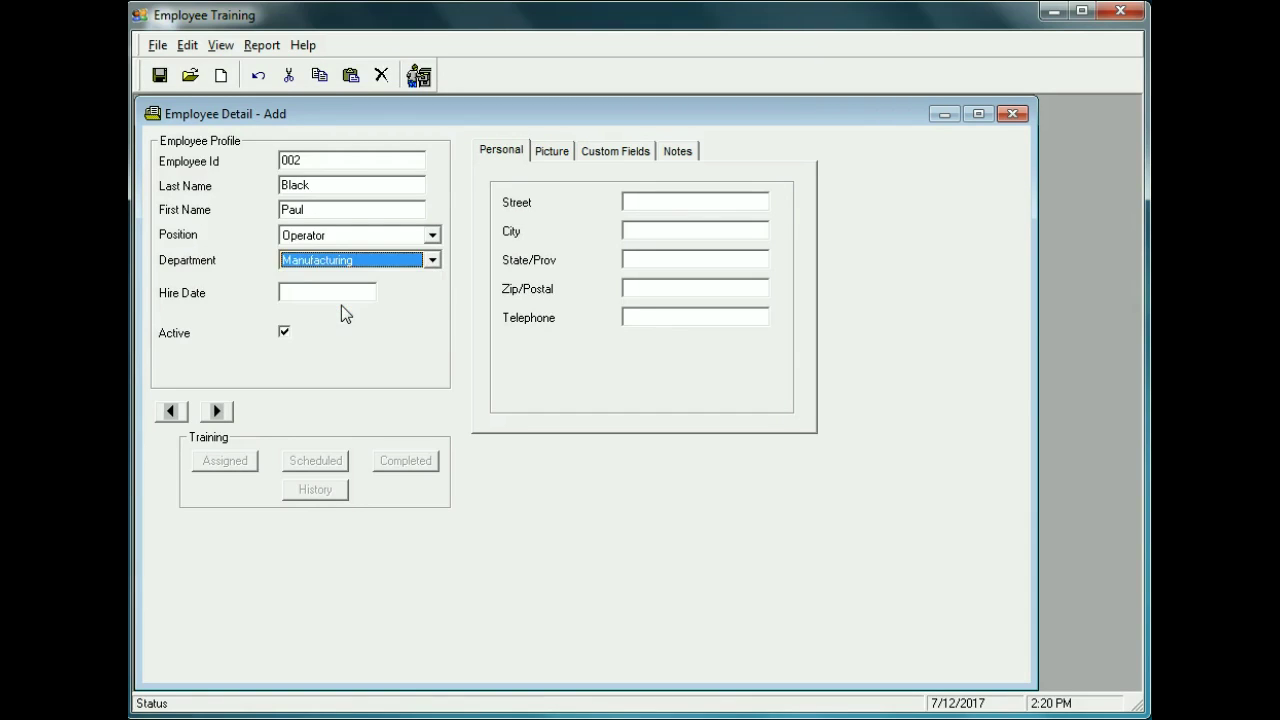
left_click(308, 292)
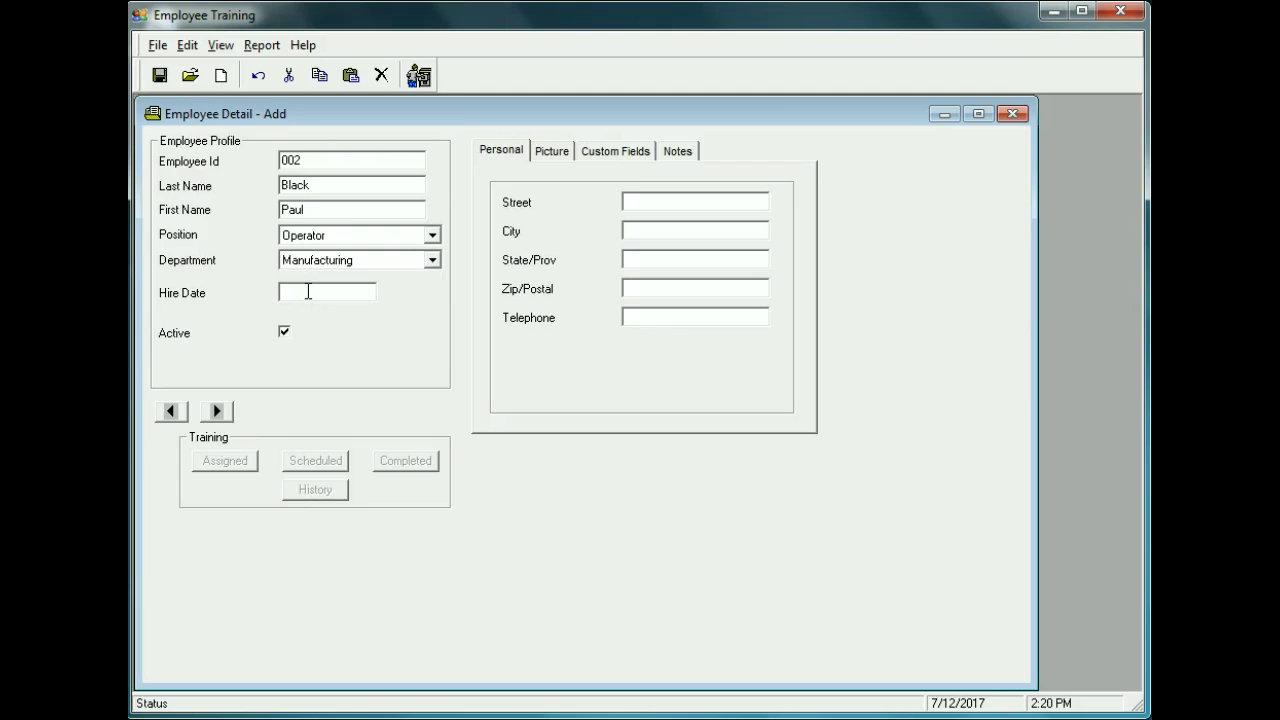
type("2-14-2016")
left_click(159, 76)
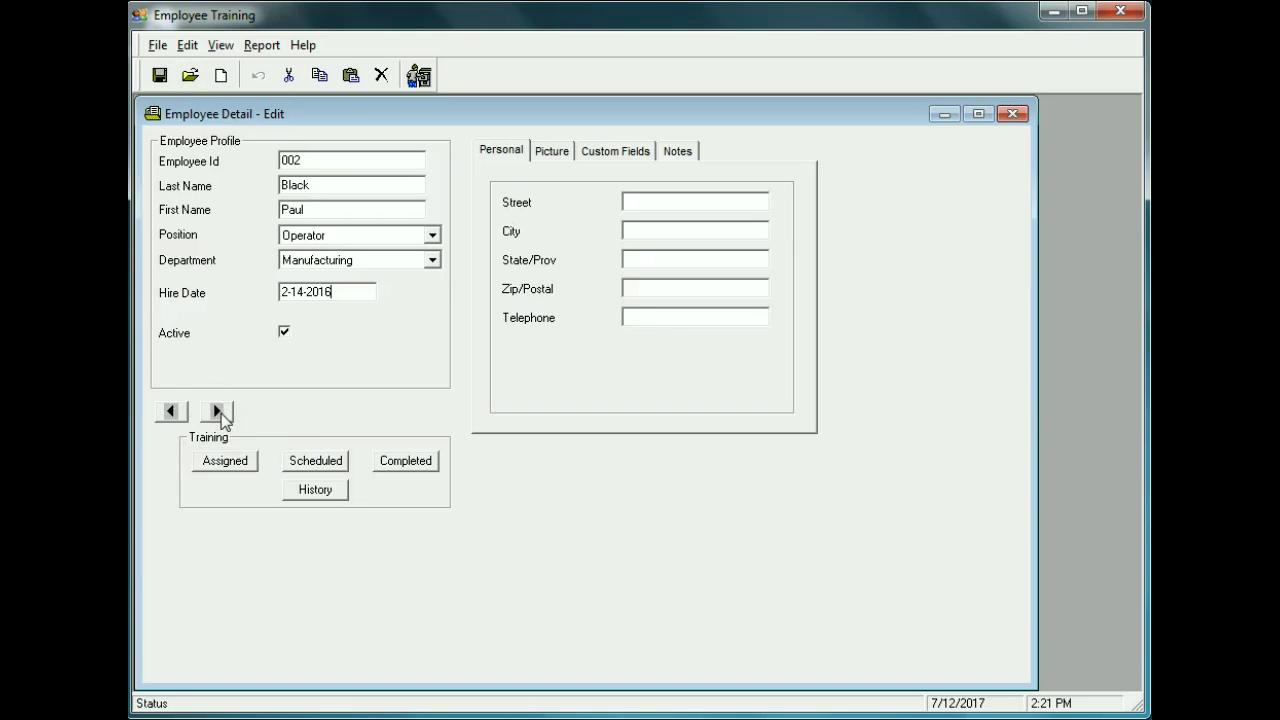
- Search the employee list and open employee 001's record
left_click(192, 78)
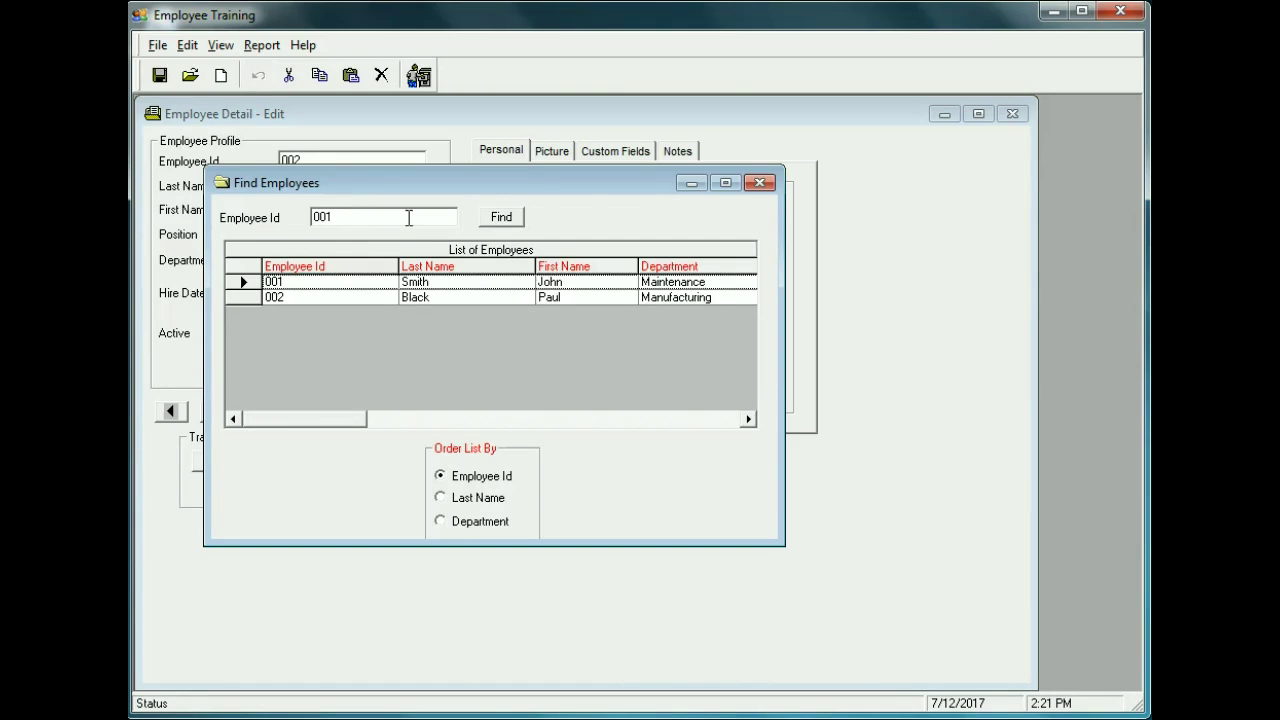
double_click(289, 283)
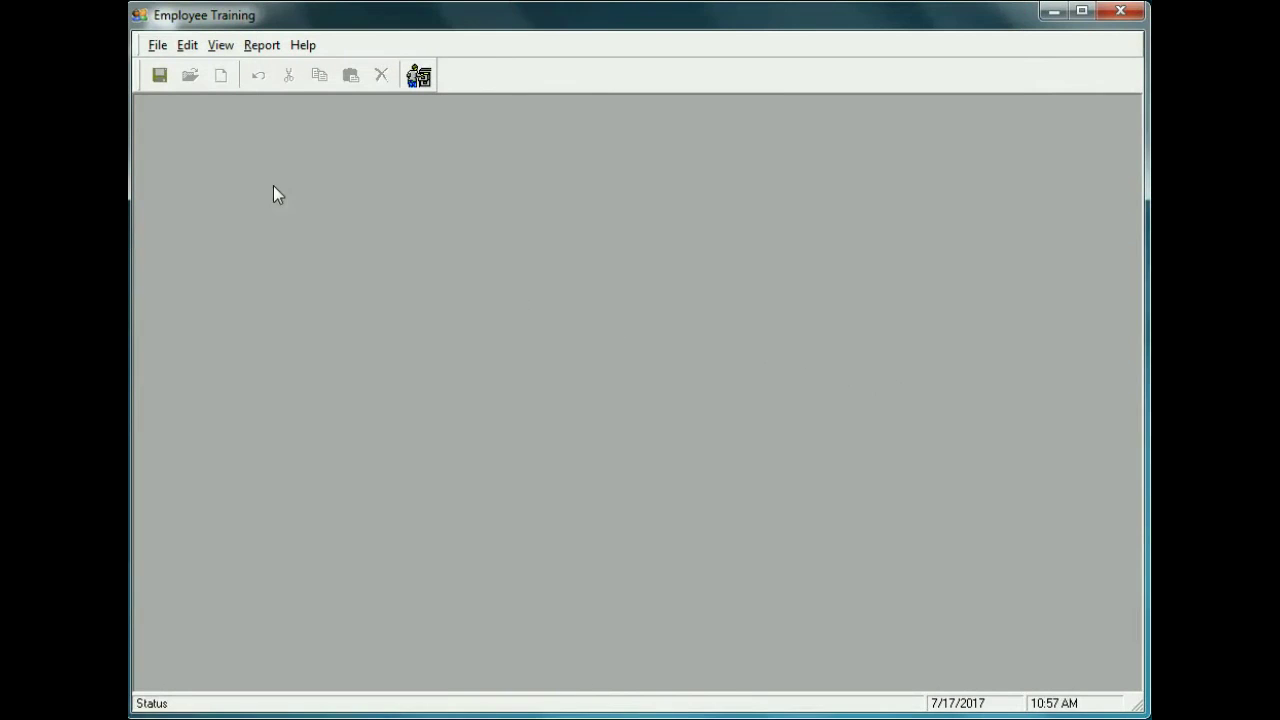
- Open Courses from the File menu and list the Health and Safety category's courses
left_click(157, 45)
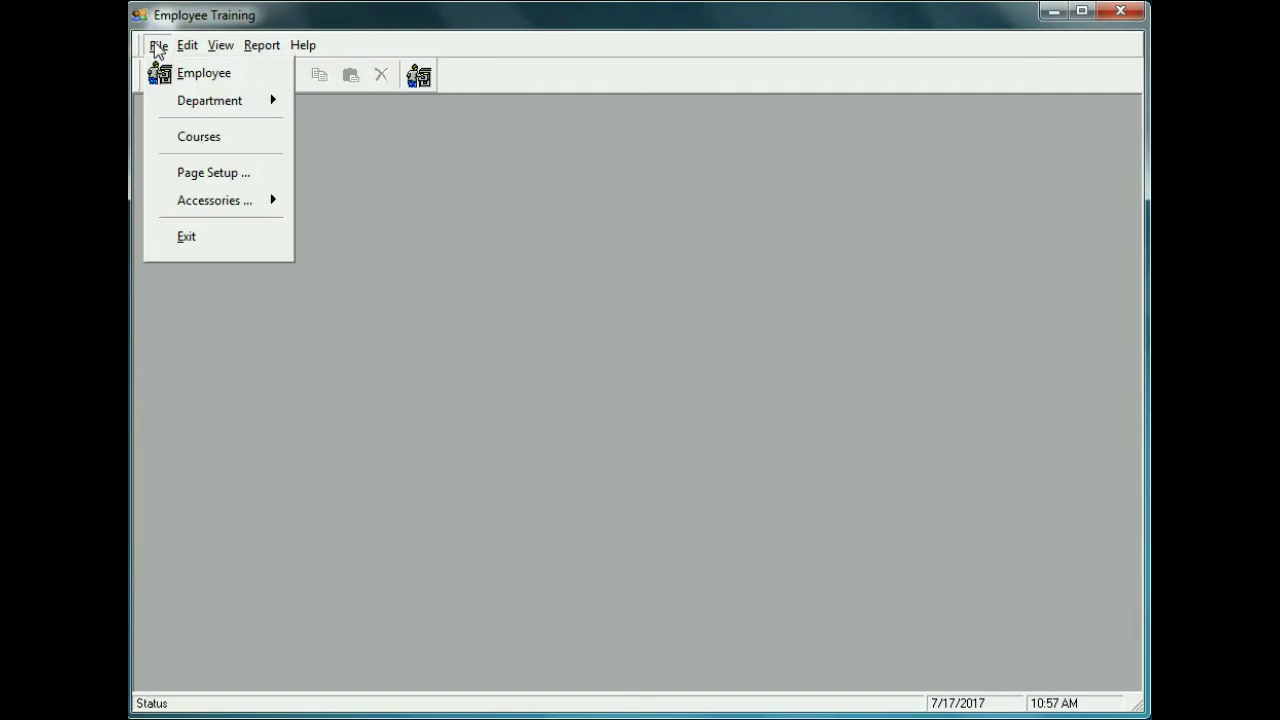
left_click(191, 141)
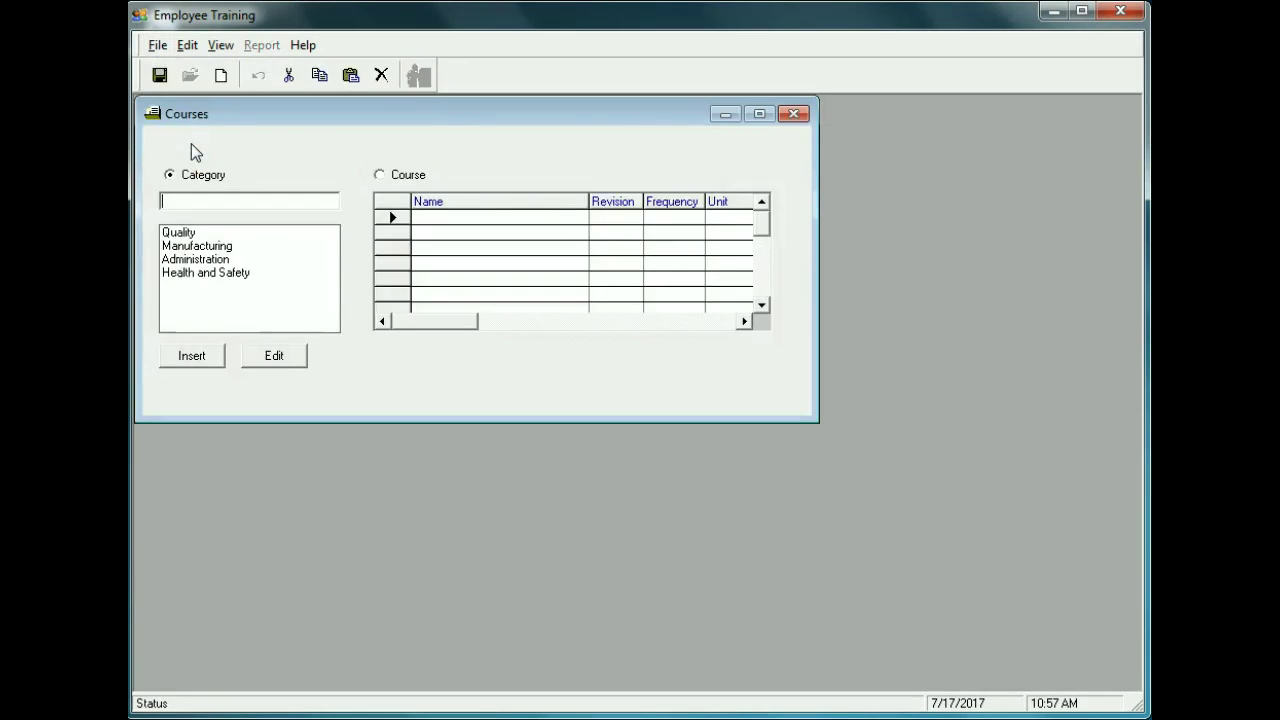
left_click(194, 274)
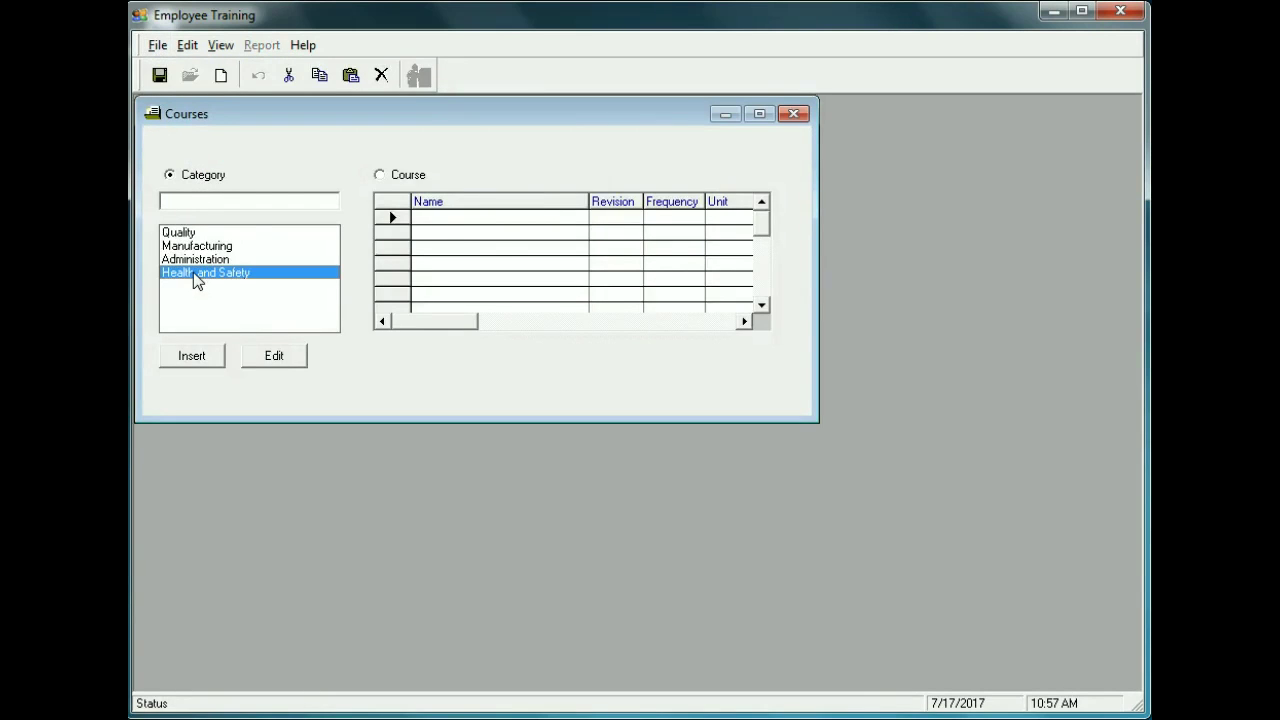
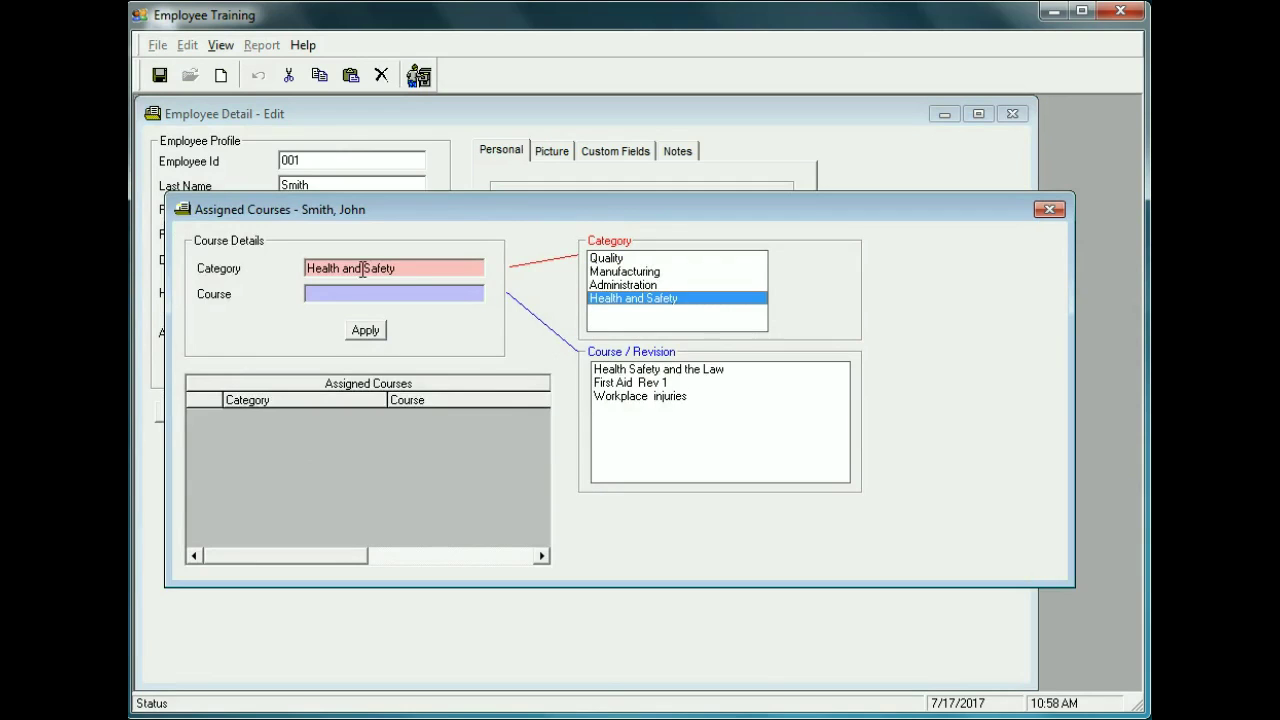
- Assign First Aid Rev 1 from Health and Safety to the employee, then close Assigned Courses
left_click(609, 384)
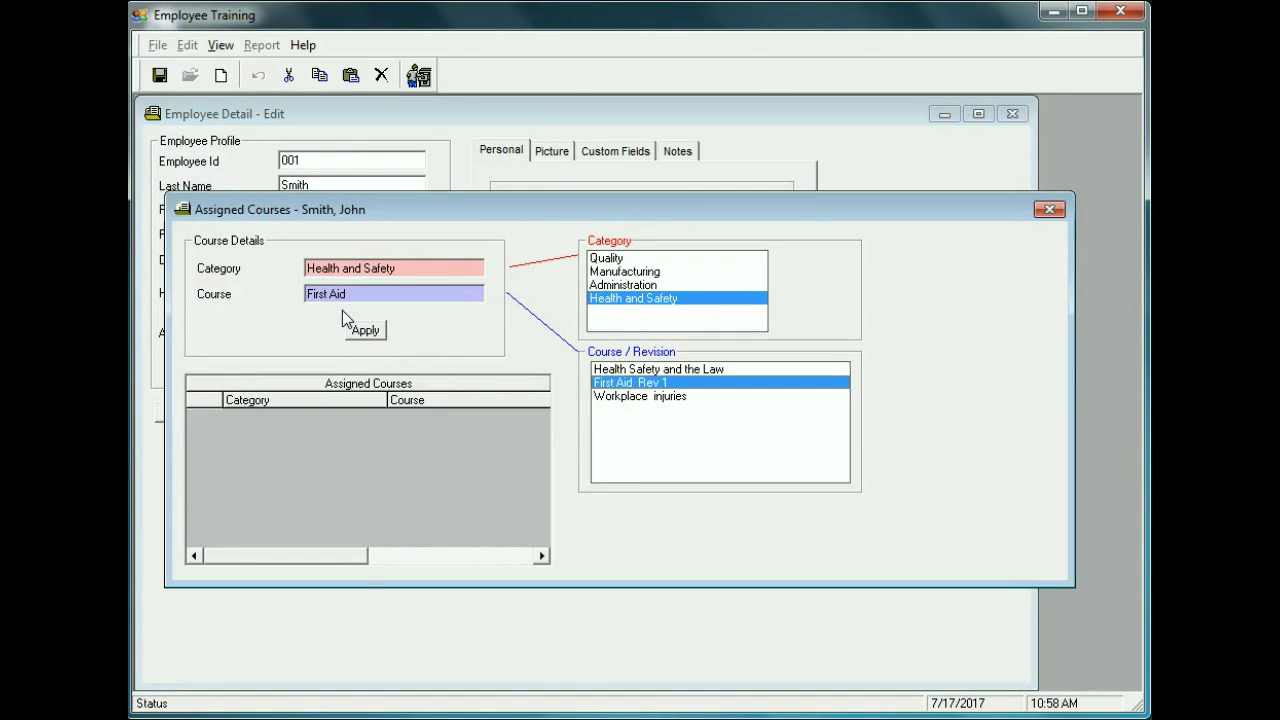
left_click(365, 336)
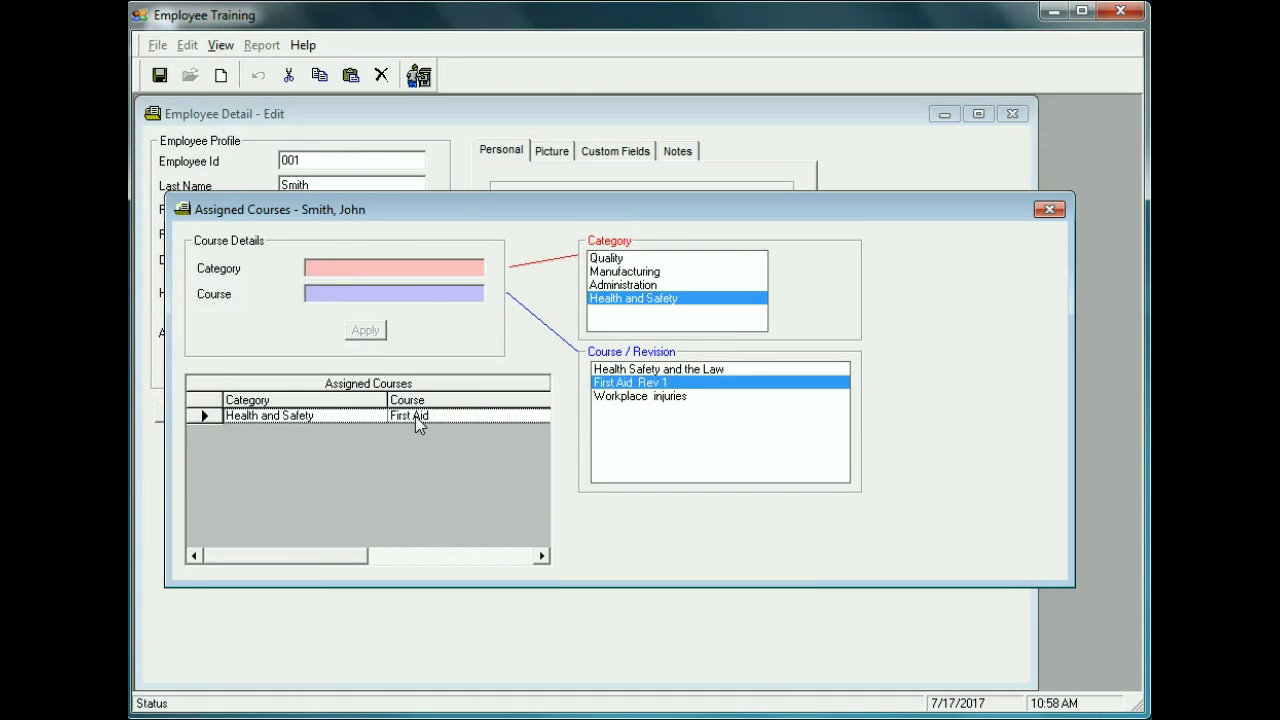
left_click(1049, 209)
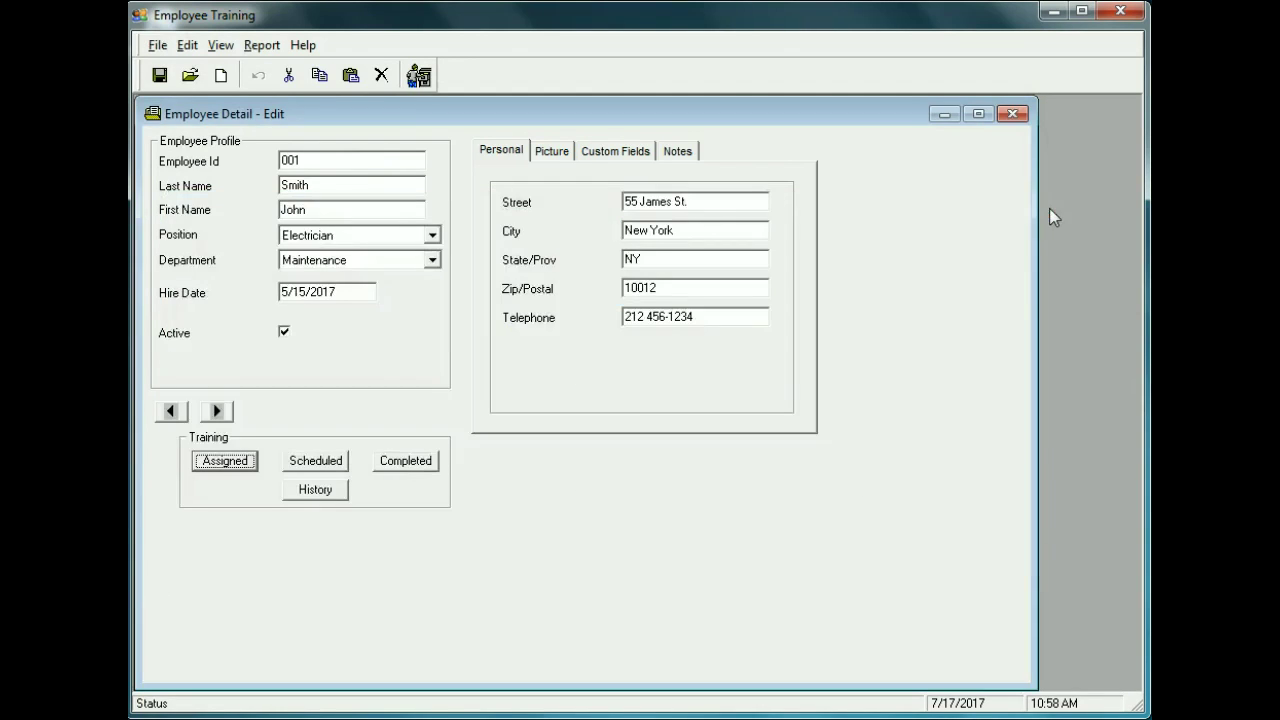
- Close the Employee Detail record and bring up the Report Options dialog
left_click(1002, 116)
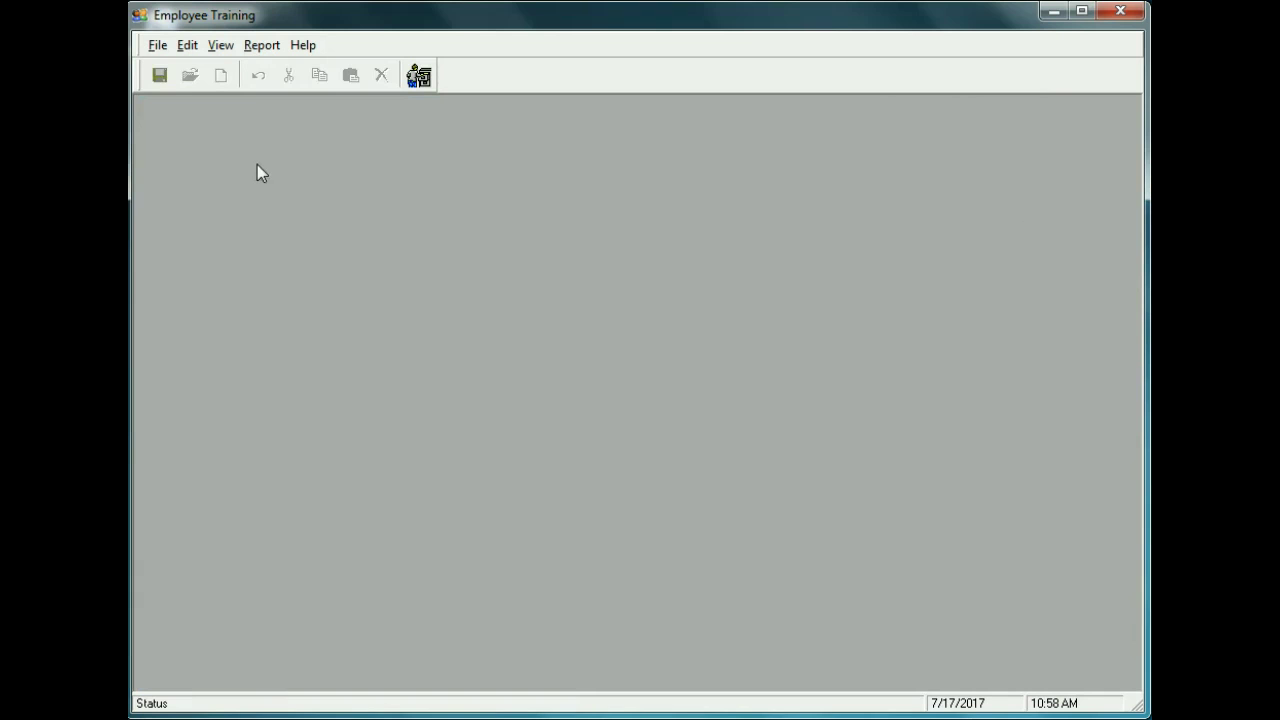
left_click(262, 46)
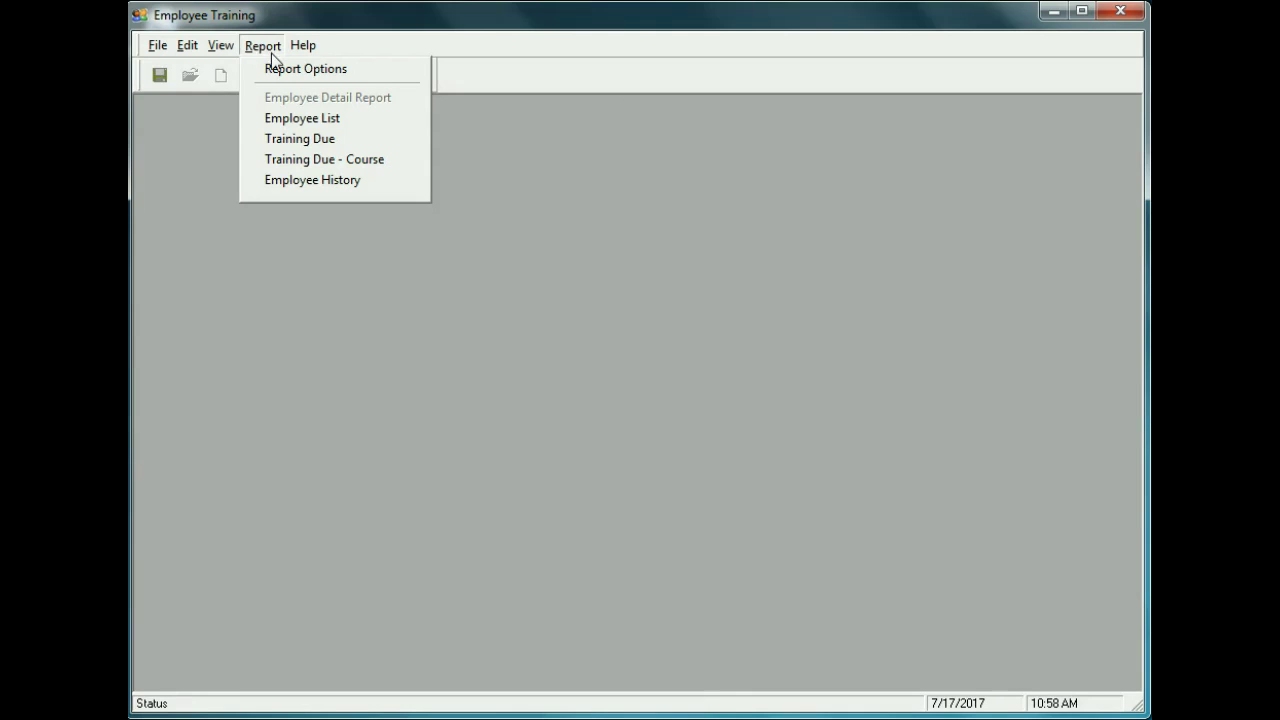
left_click(278, 69)
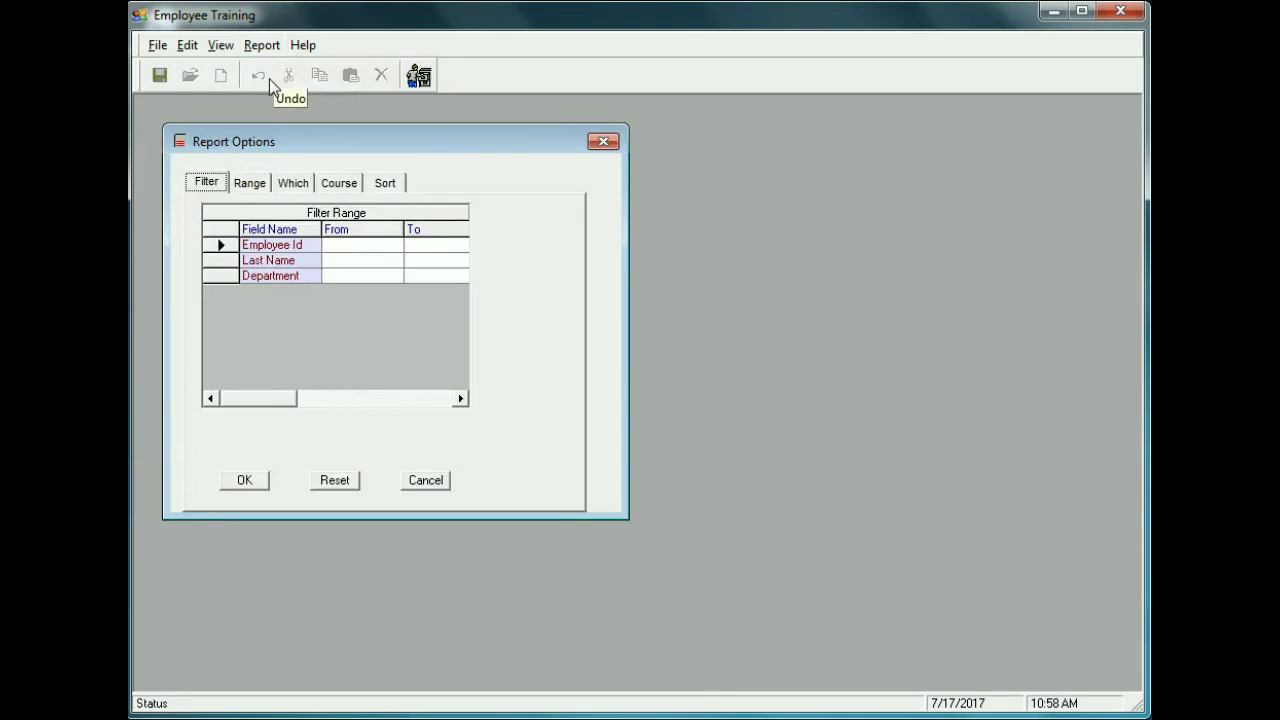
- Set the report date range from 7-1-2017 to 7-31-2017 and confirm
left_click(247, 190)
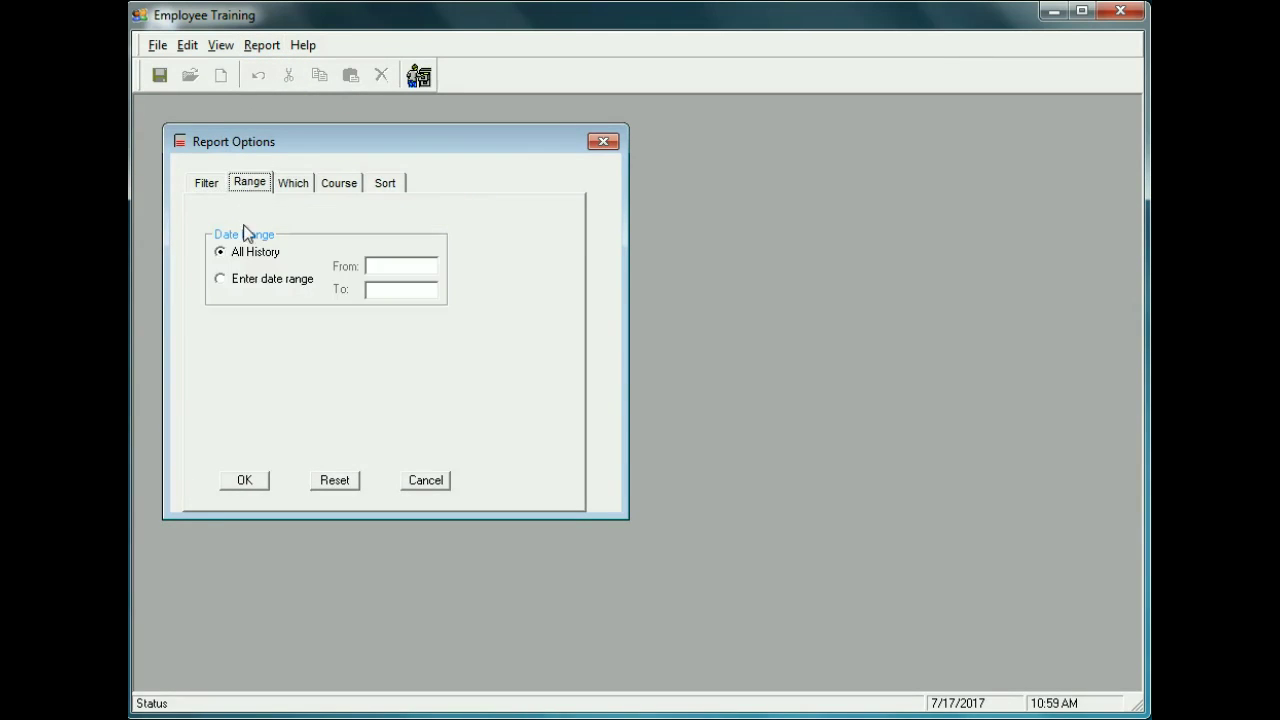
left_click(239, 281)
type("7-1-2017")
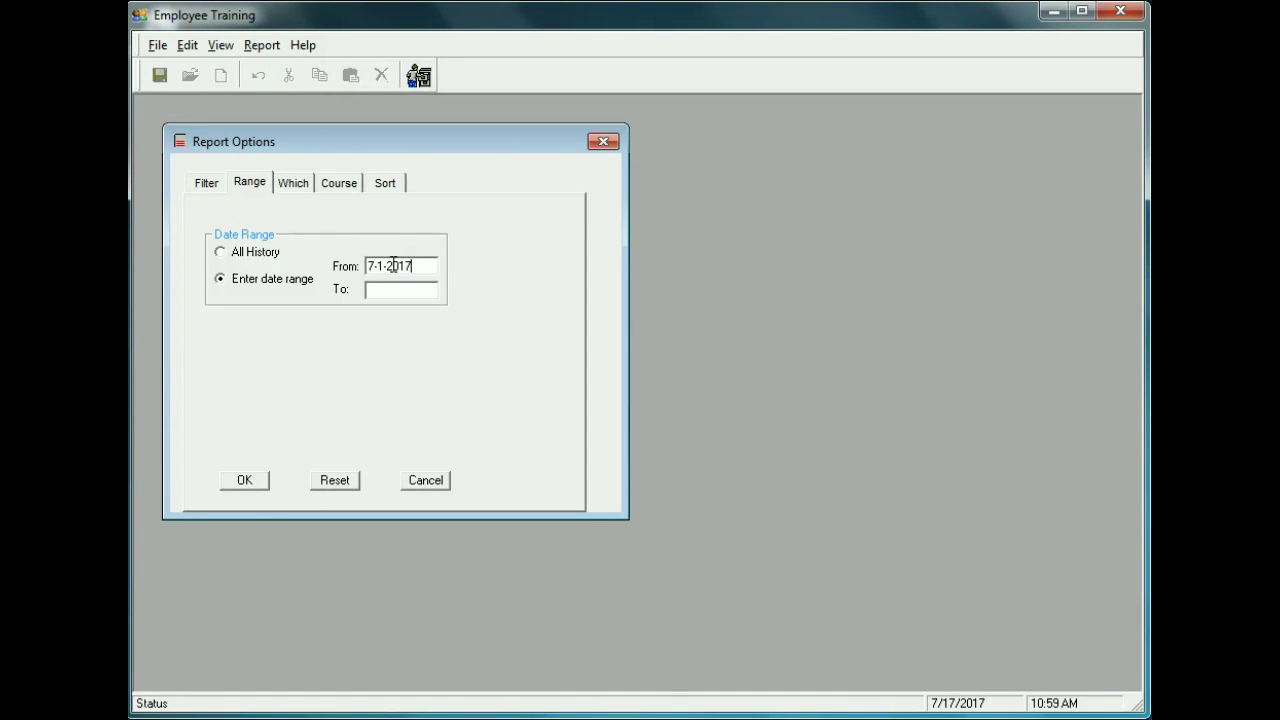
left_click(389, 290)
type("7-31-2017")
left_click(256, 481)
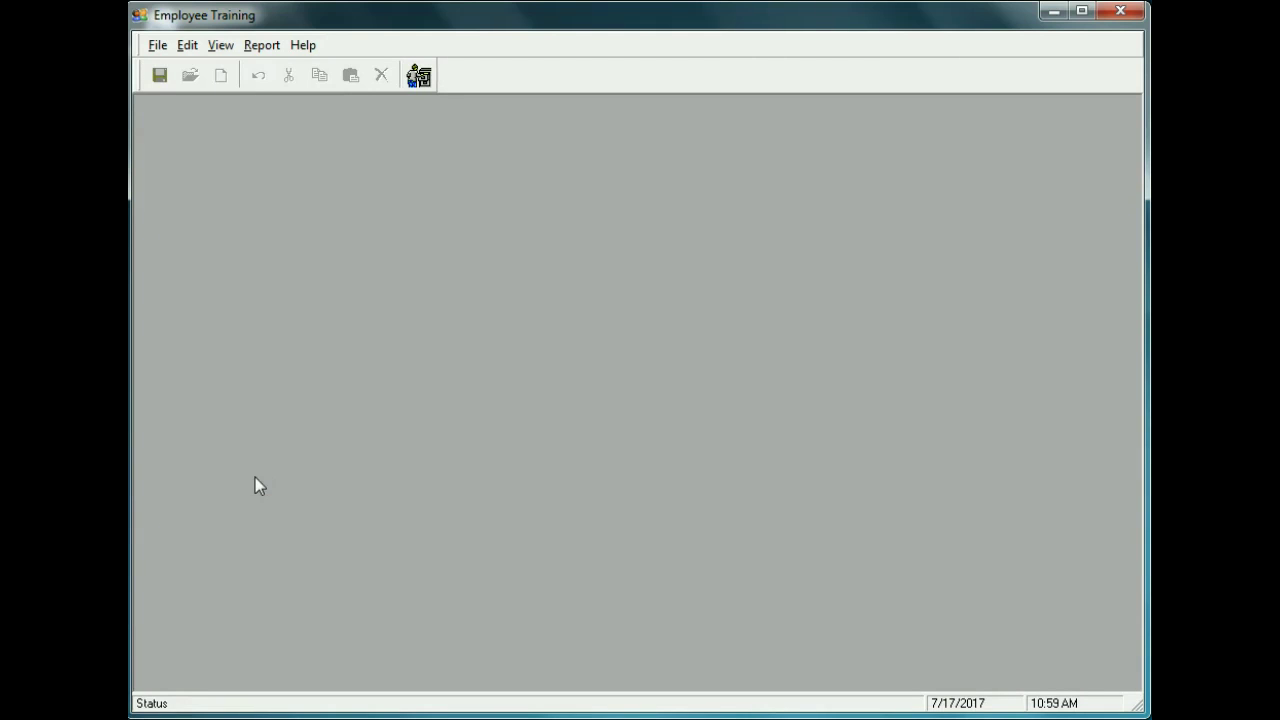
left_click(265, 49)
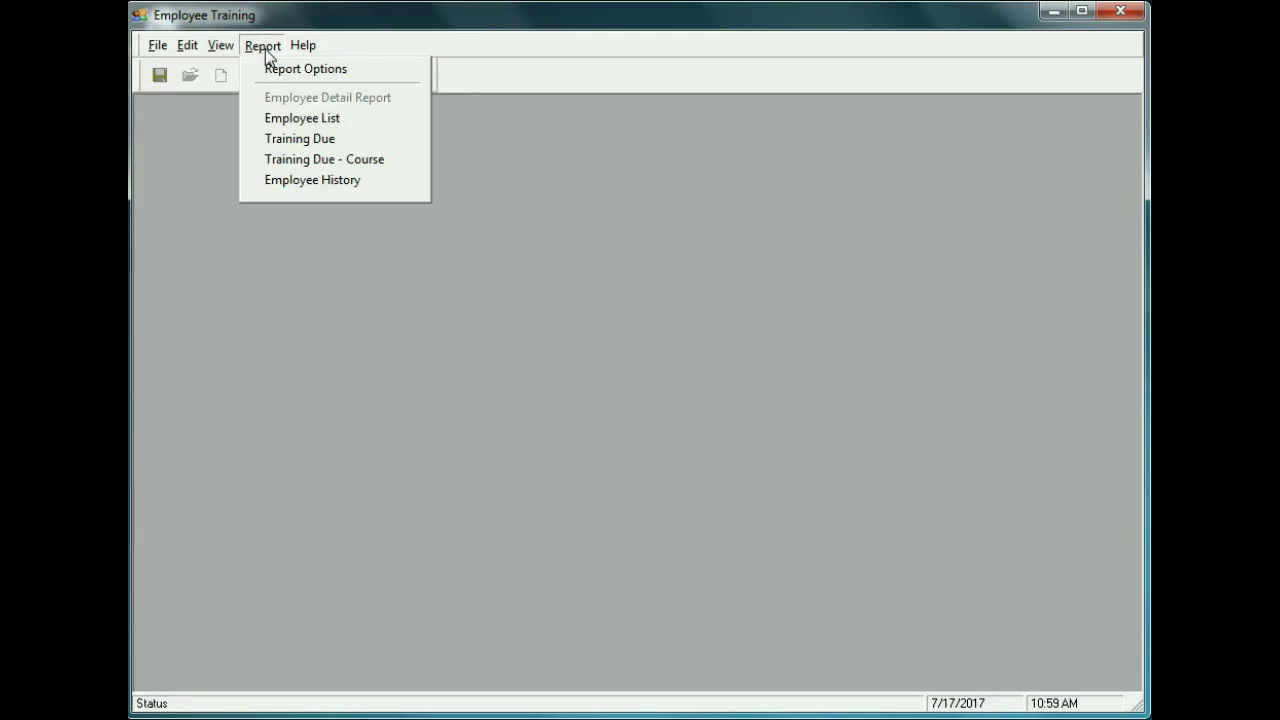
left_click(312, 143)
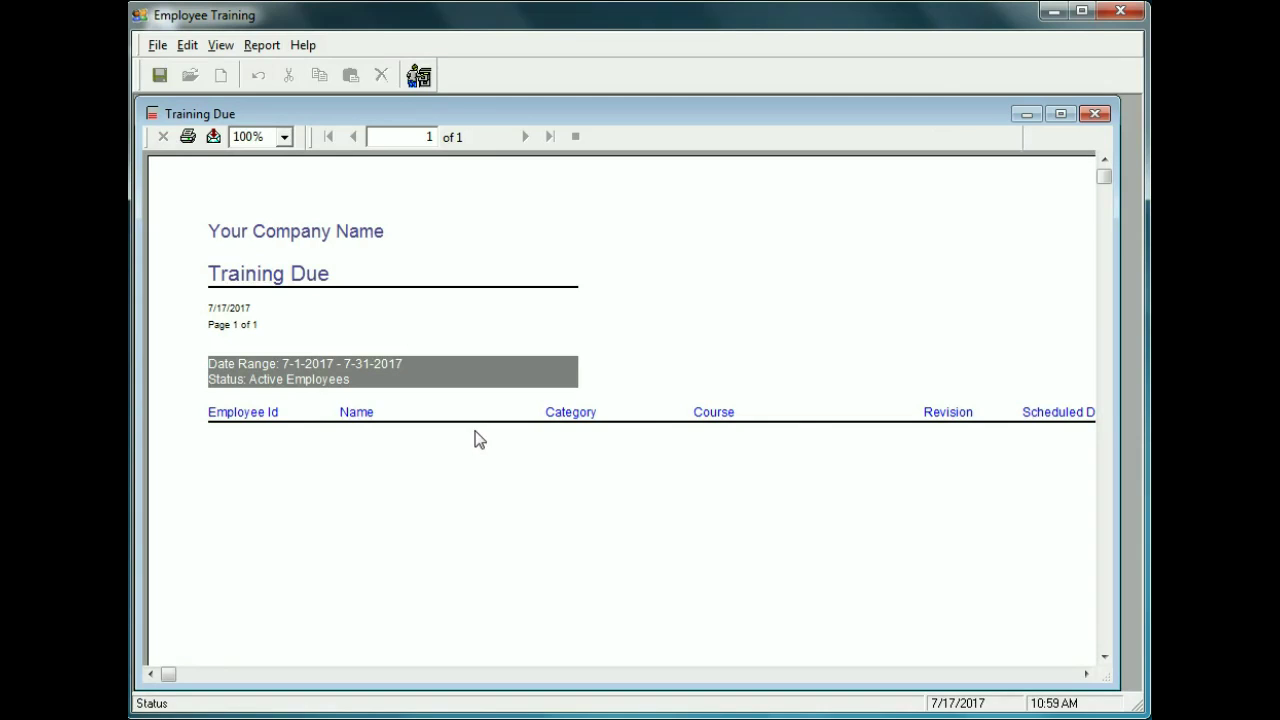
left_click(1100, 113)
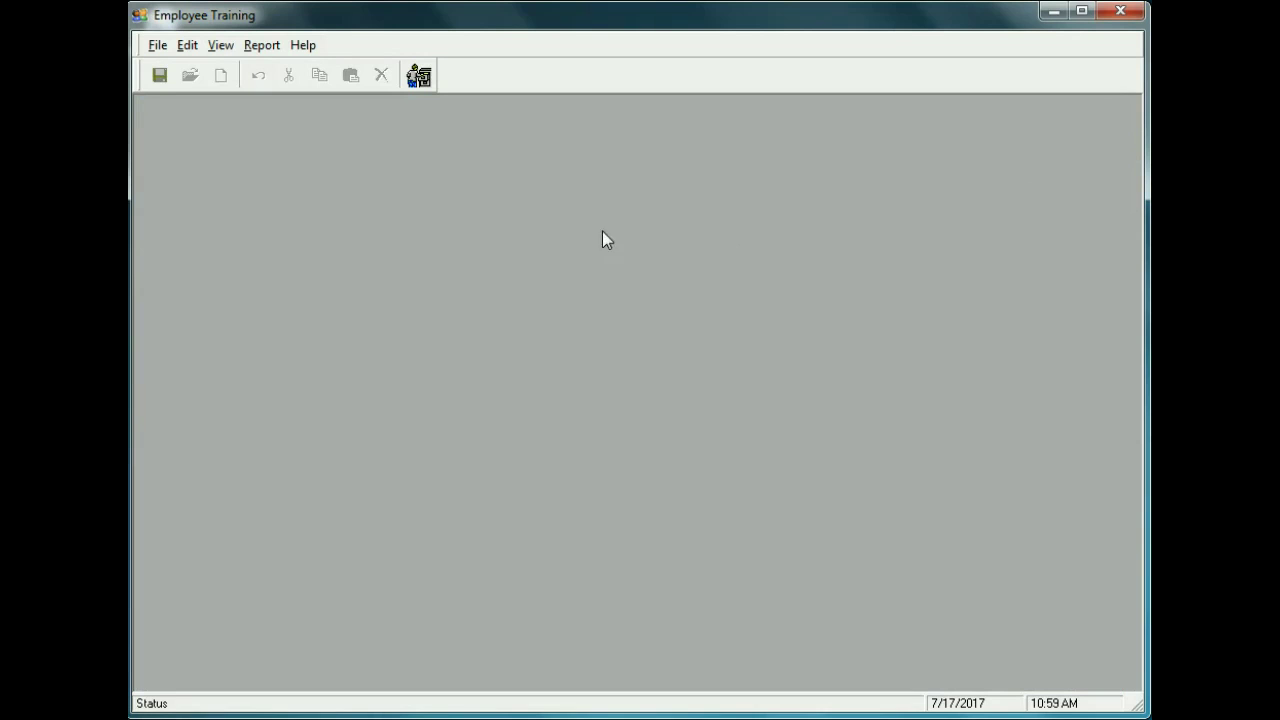
- Change the Health and Safety First Aid course's revision to 2, save, and close Courses
left_click(157, 45)
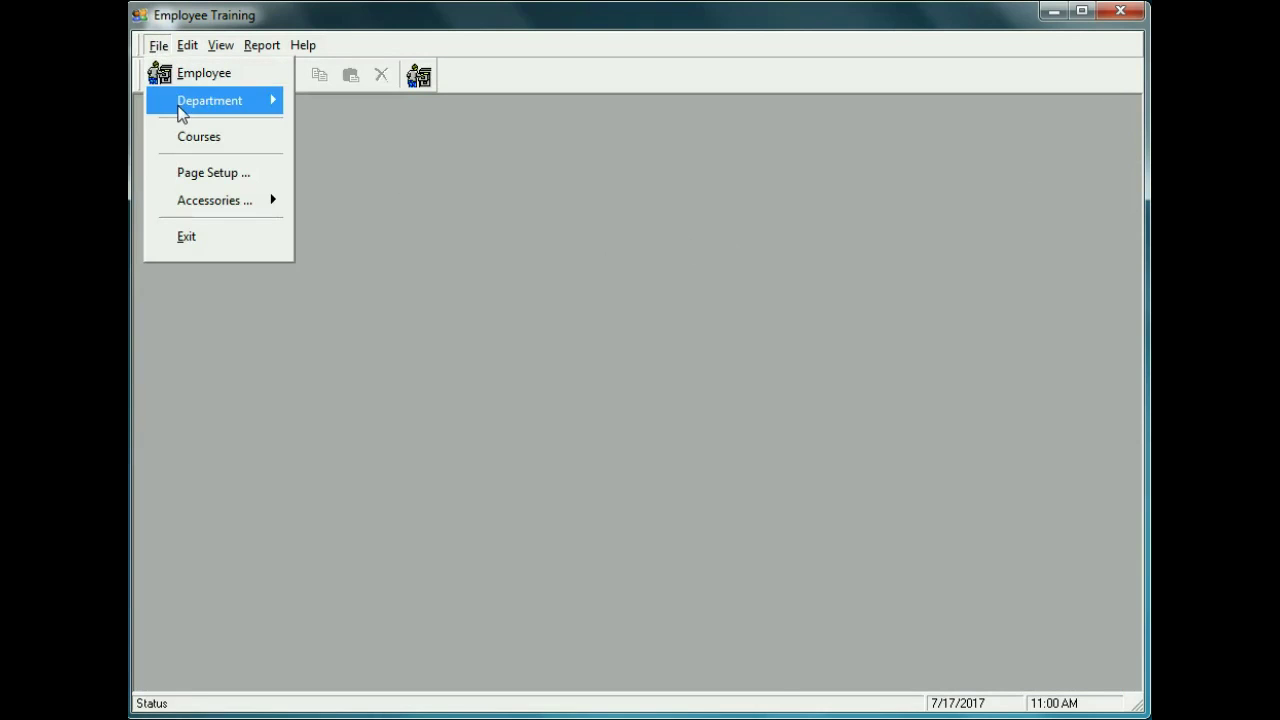
left_click(193, 136)
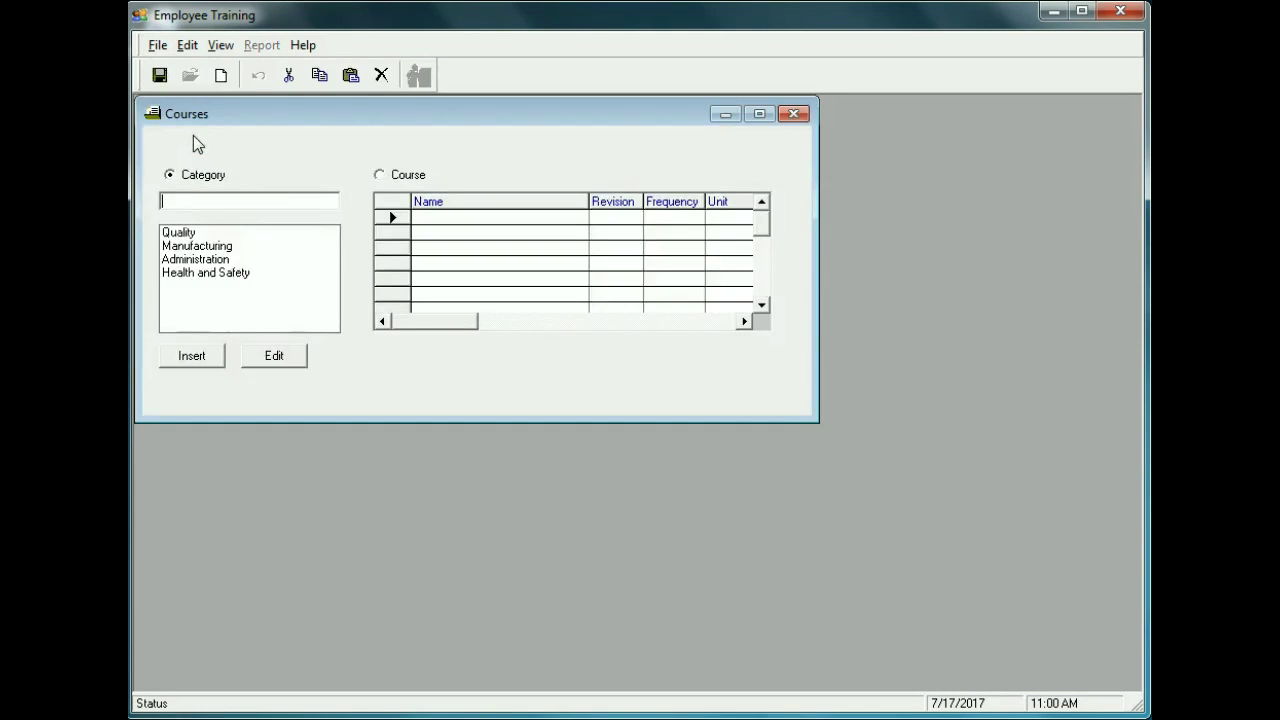
left_click(200, 274)
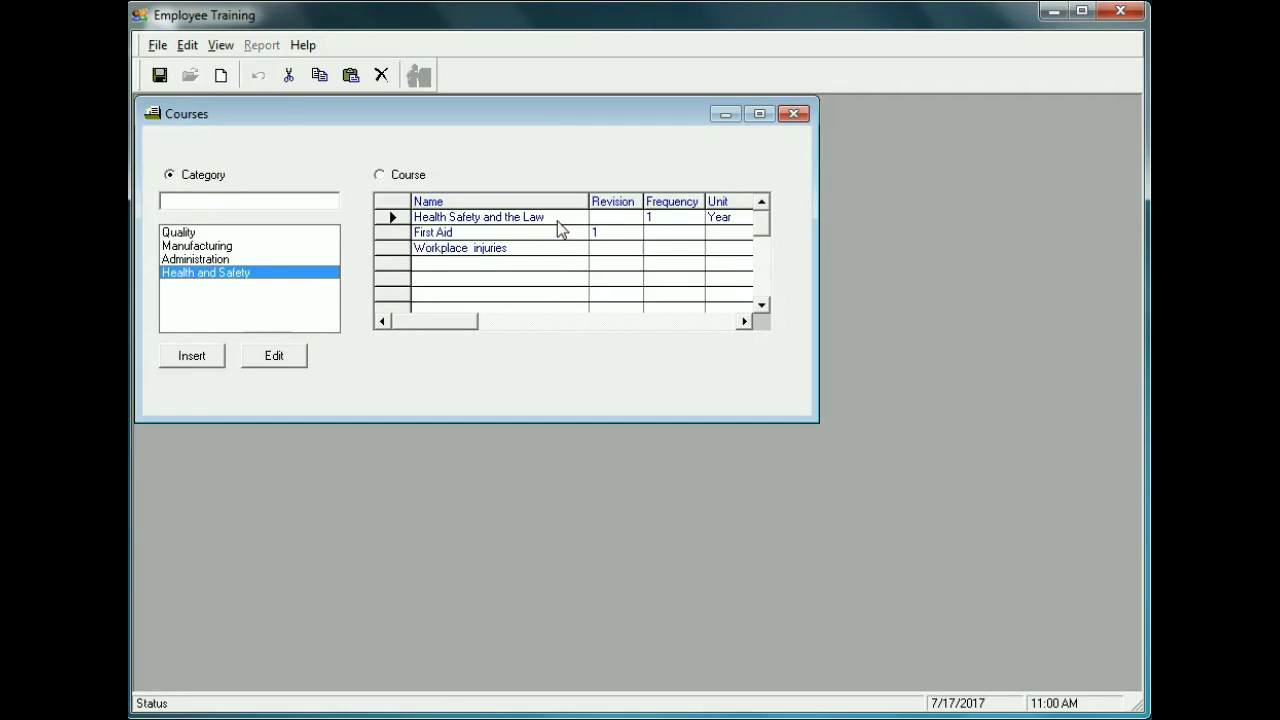
left_click(380, 176)
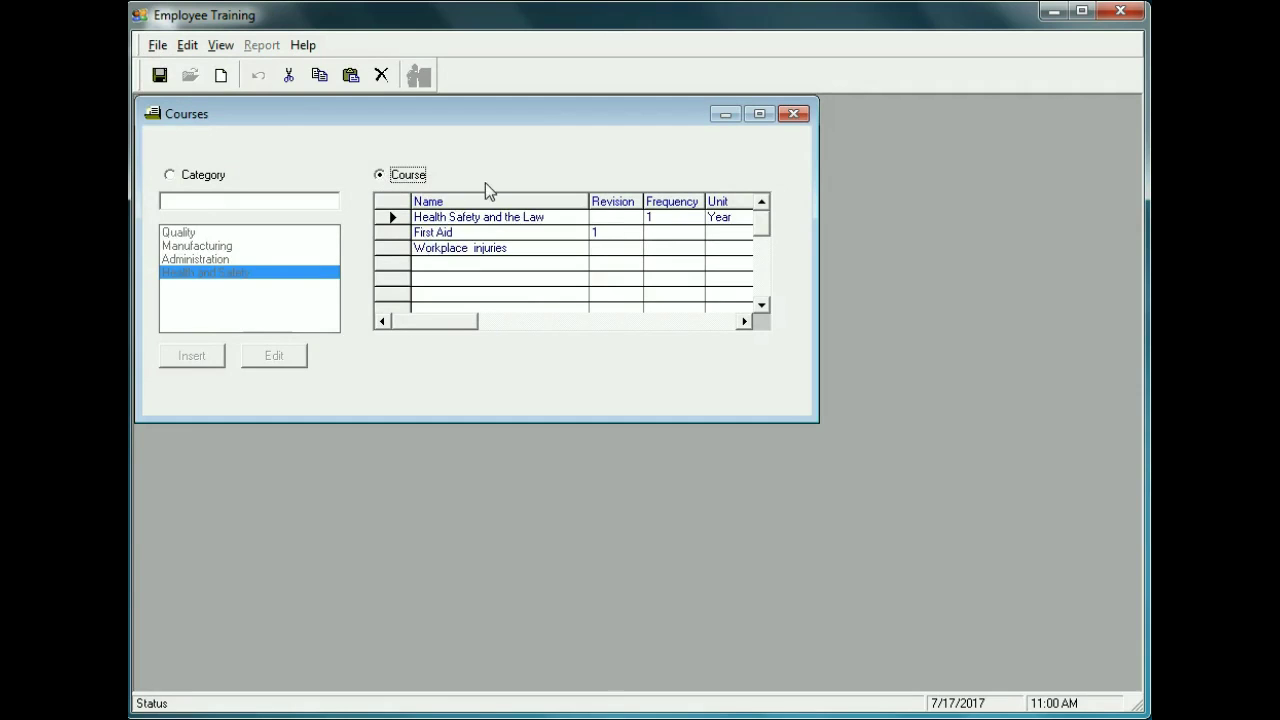
left_click(612, 237)
type("2")
left_click(159, 75)
left_click(794, 113)
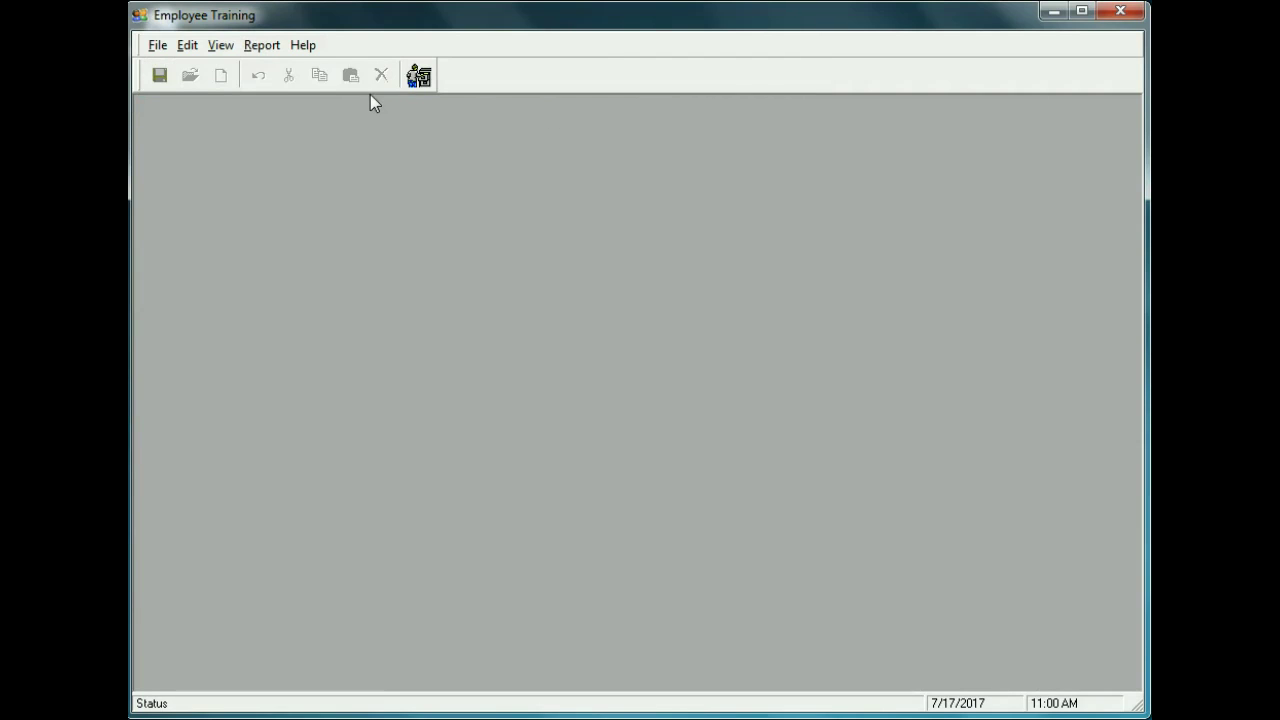
left_click(265, 47)
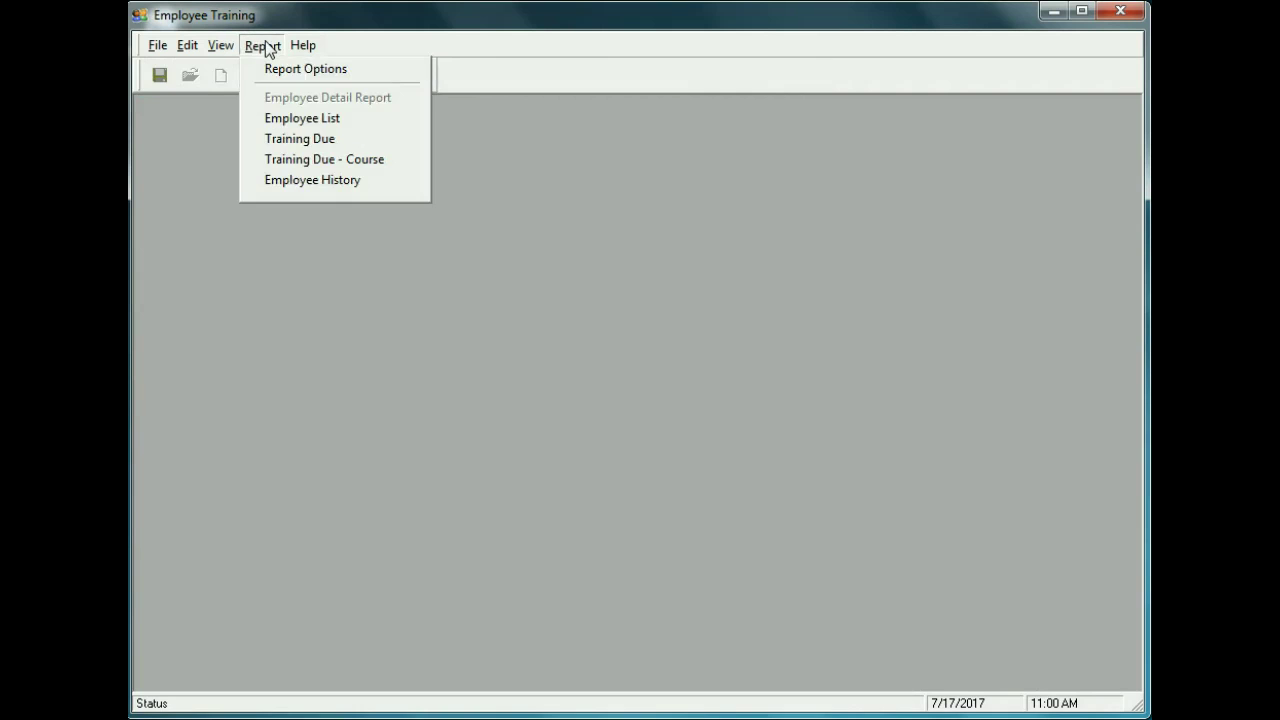
left_click(286, 141)
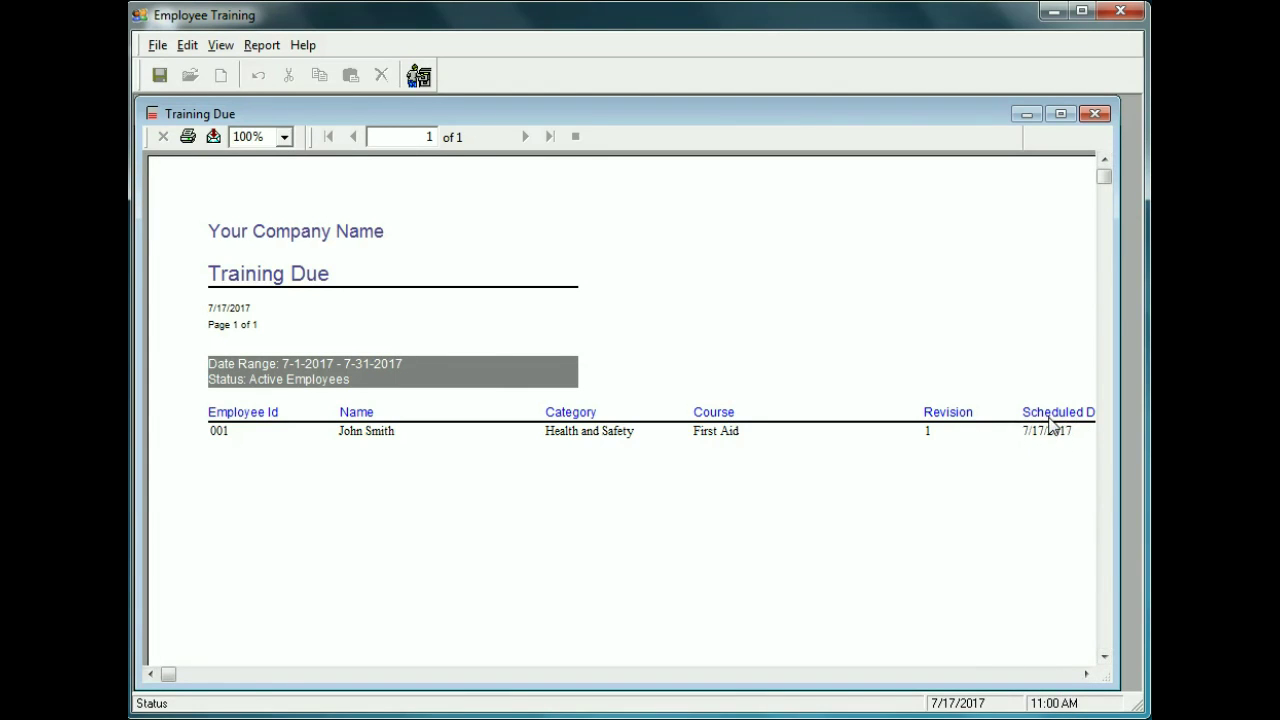
left_click(1095, 114)
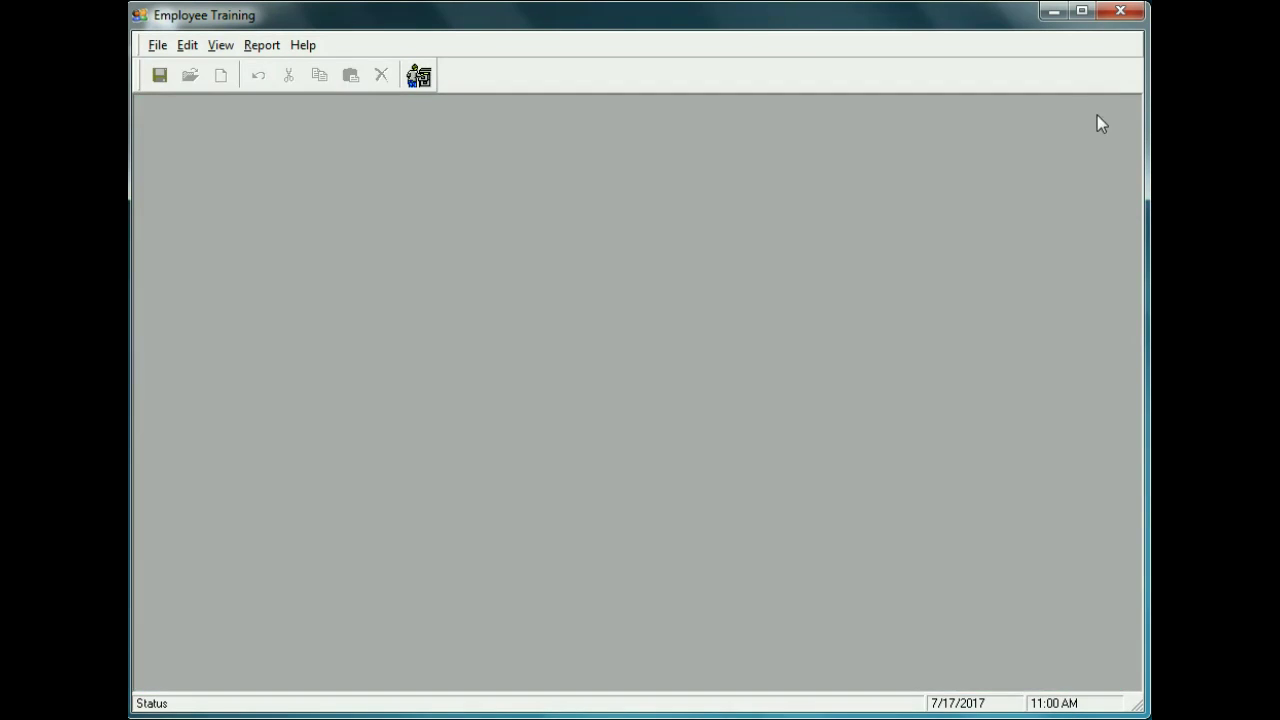
- Open the employee record and view their scheduled courses, listing First Aid on 7/17/2017
left_click(157, 45)
left_click(183, 78)
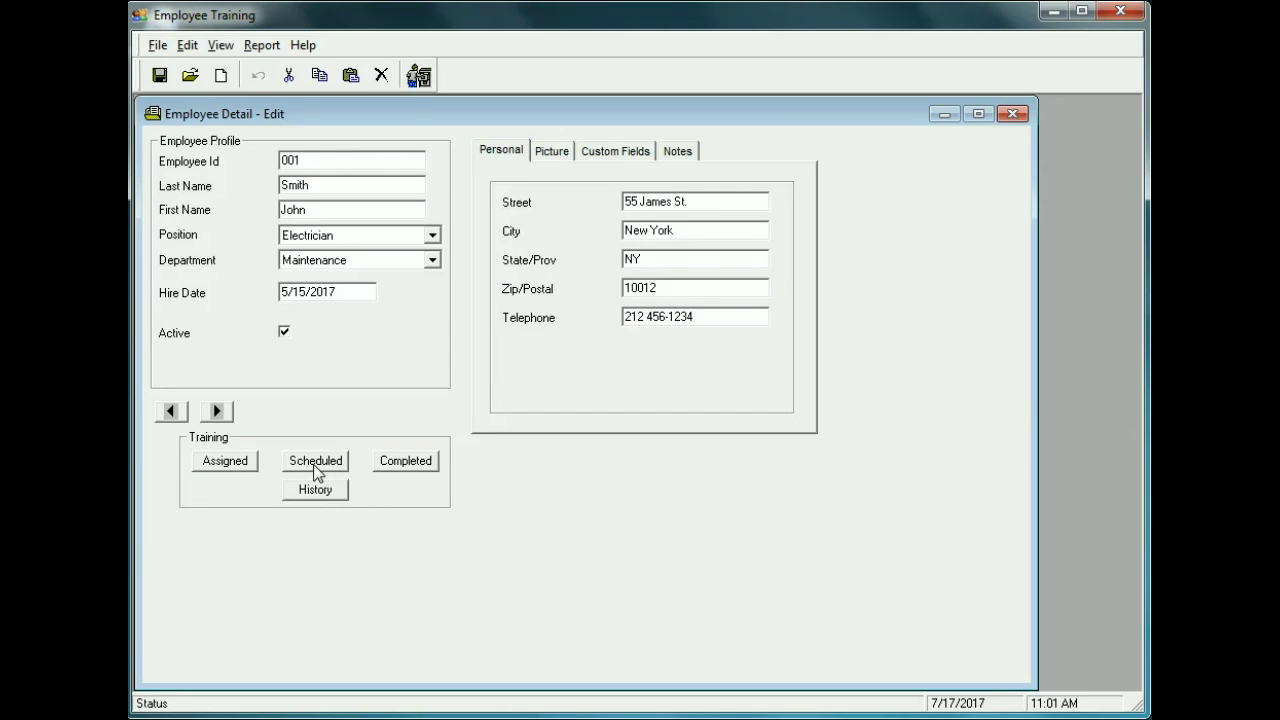
left_click(313, 464)
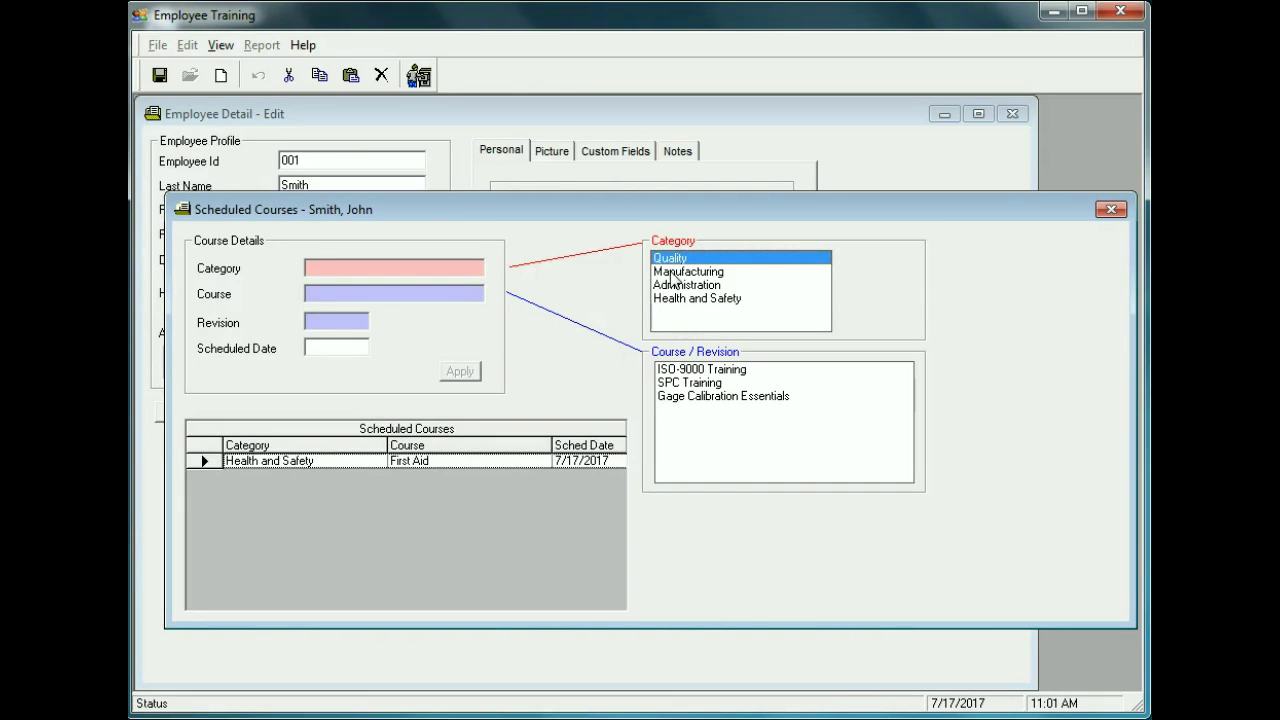
- Schedule Gage Calibration Essentials for the employee on 8/15/2017
left_click(670, 400)
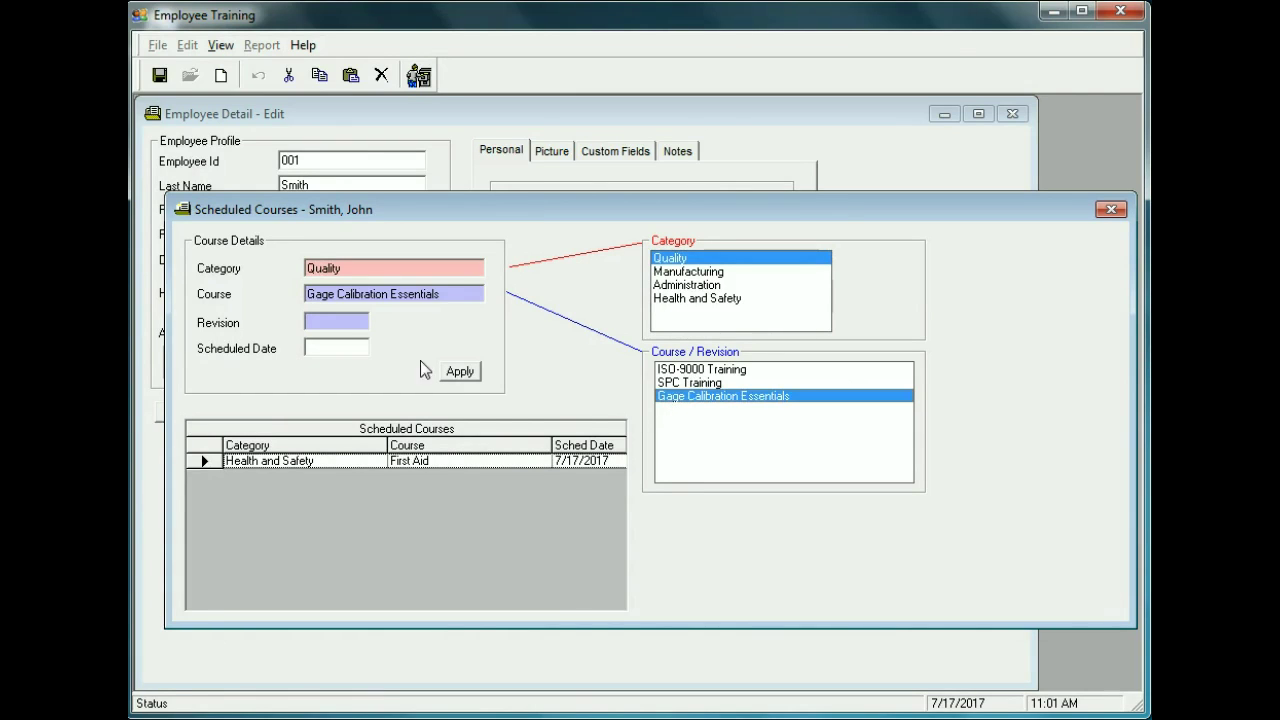
left_click(340, 344)
type("8-15-2017")
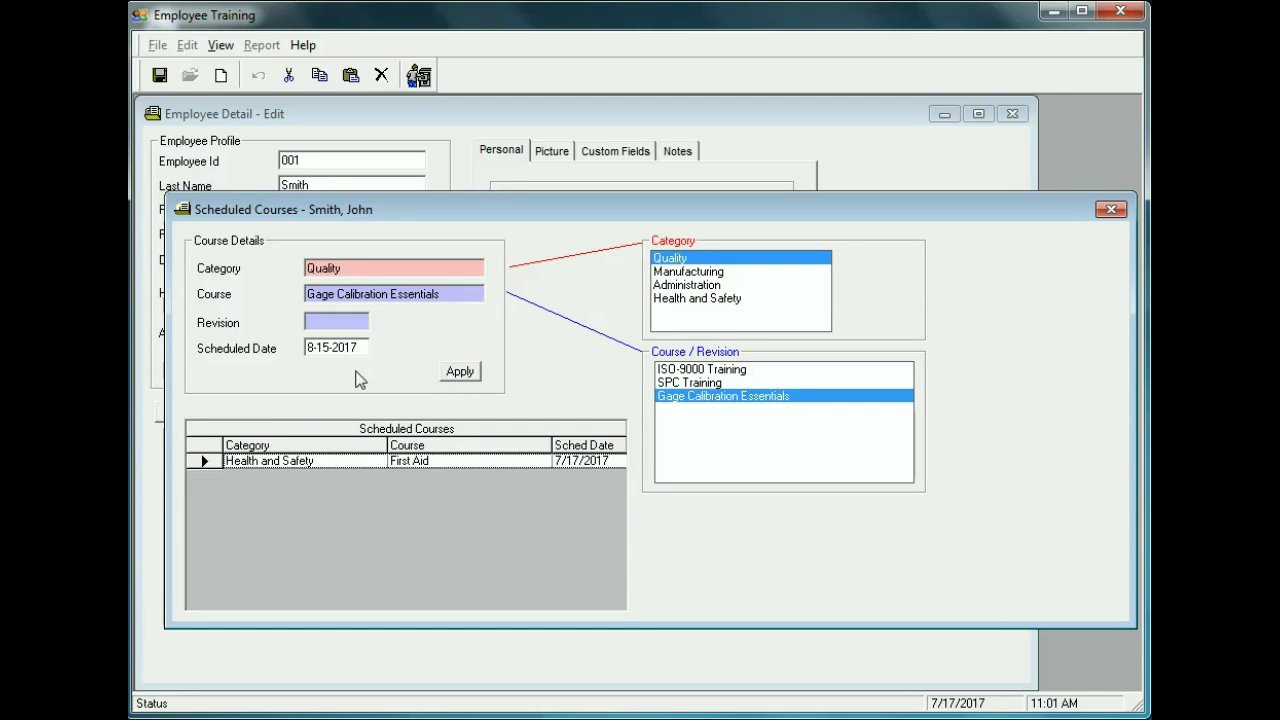
left_click(460, 371)
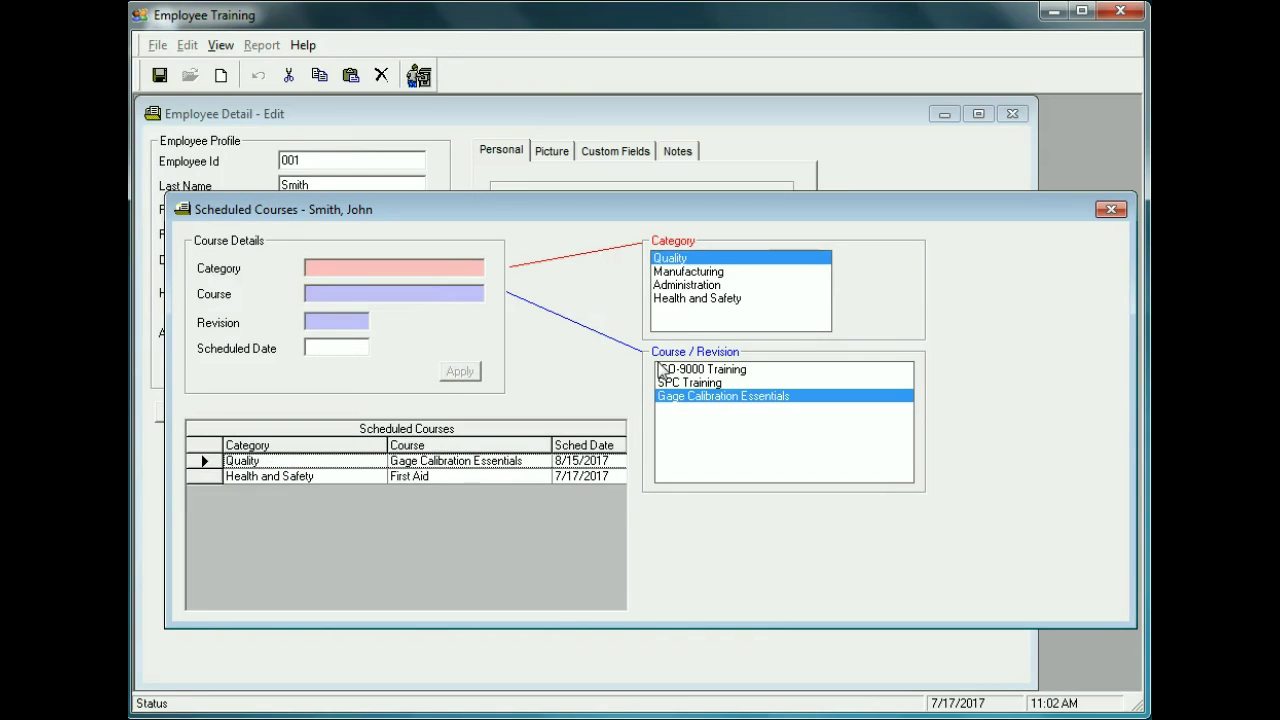
- Schedule Health Safety and the Law on 7/20/2017, then close Scheduled Courses
left_click(670, 300)
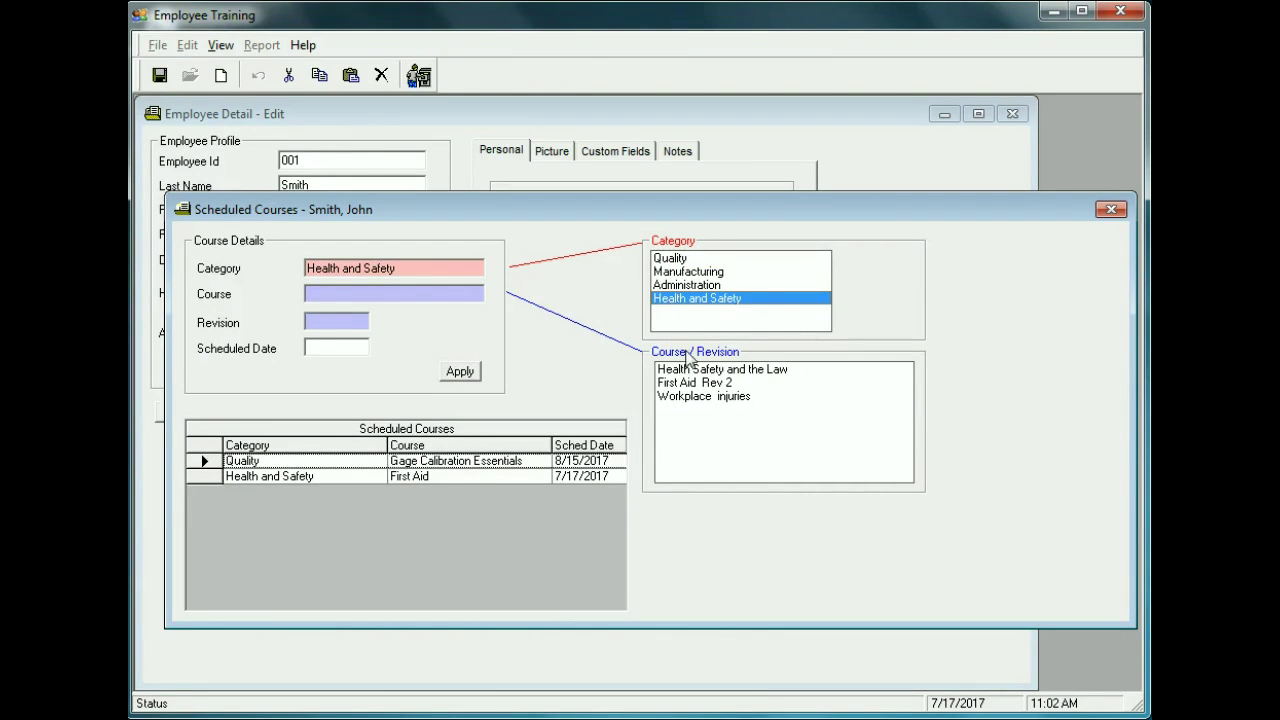
left_click(687, 370)
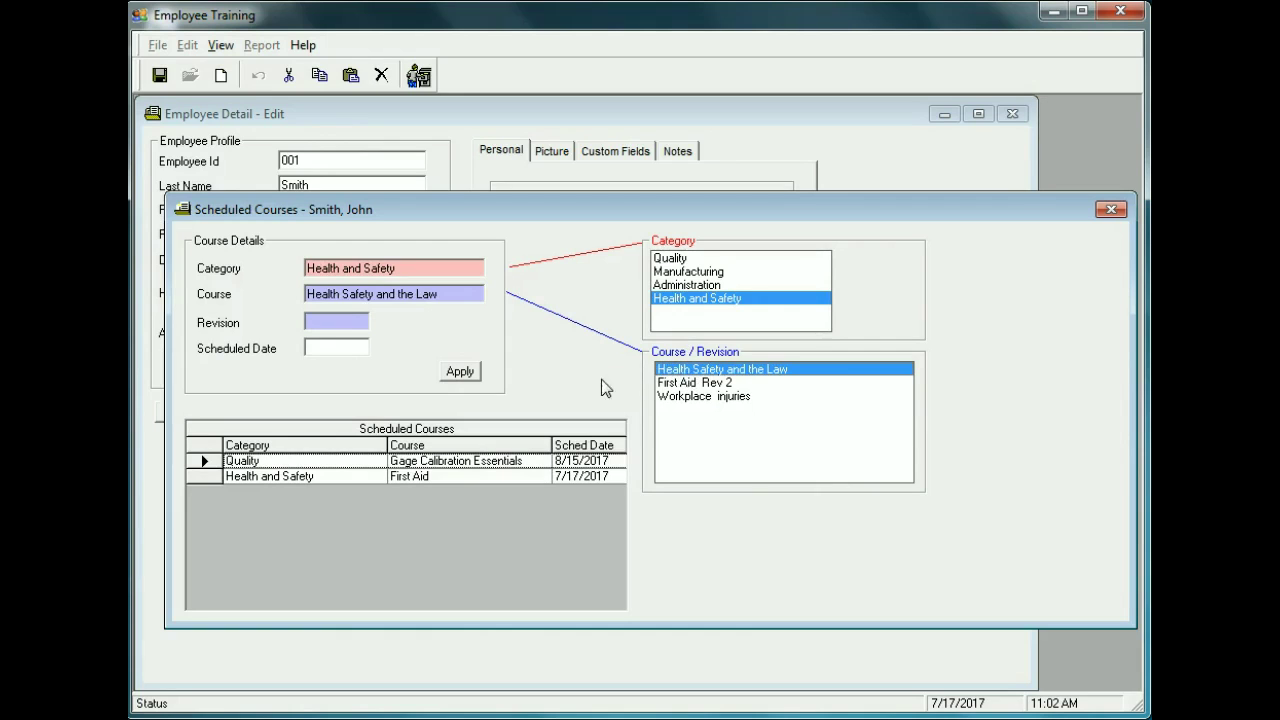
left_click(337, 350)
type("7-20-17")
left_click(455, 376)
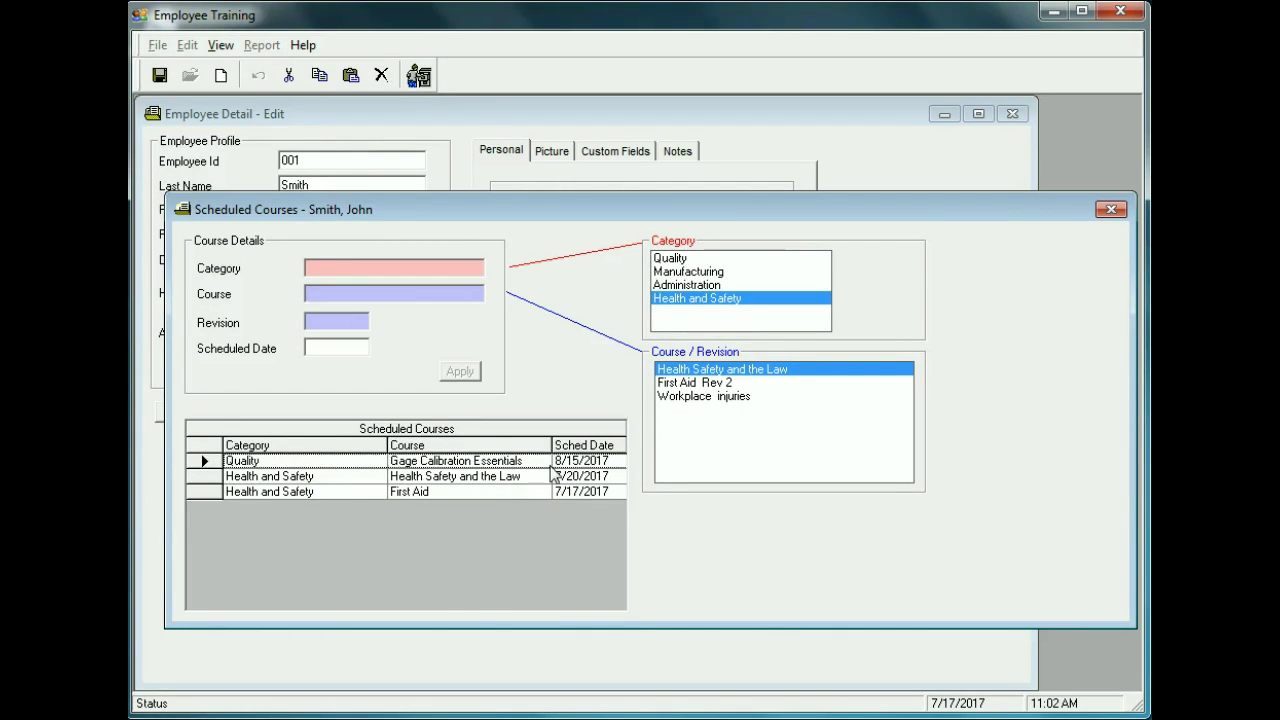
left_click(1109, 208)
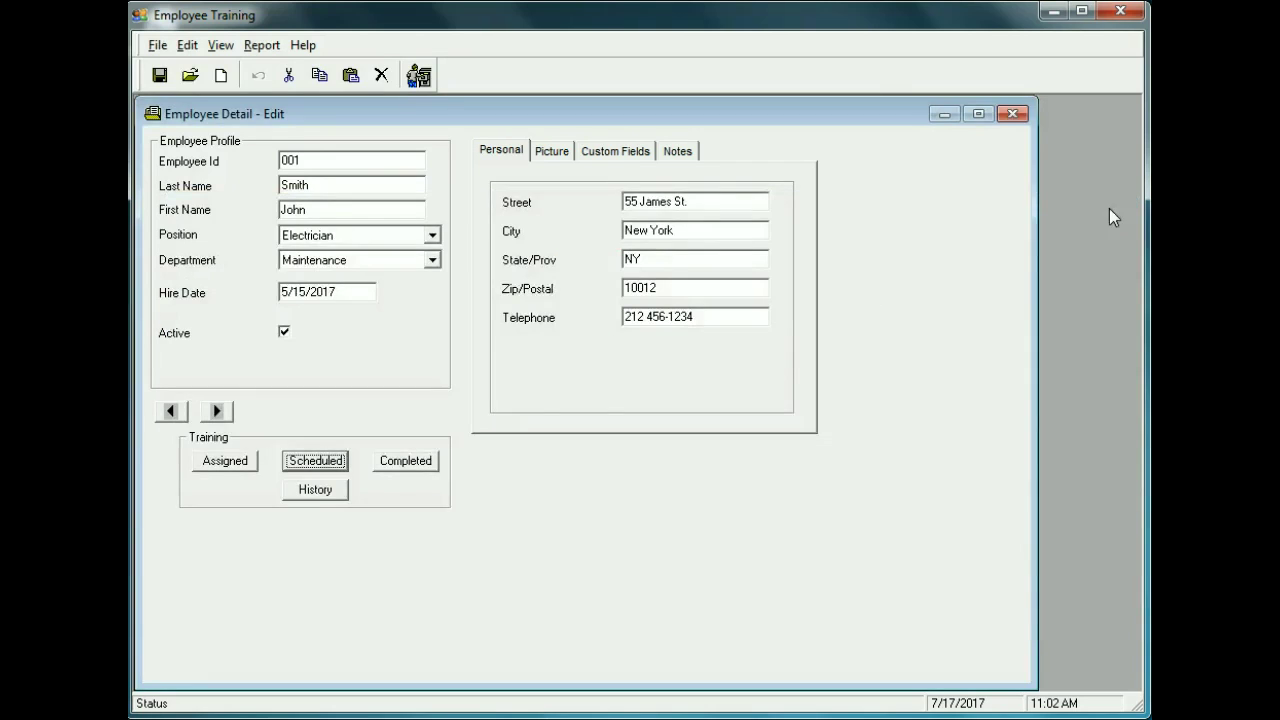
- Close the employee record and generate the Training Due report for July 2017
left_click(1010, 114)
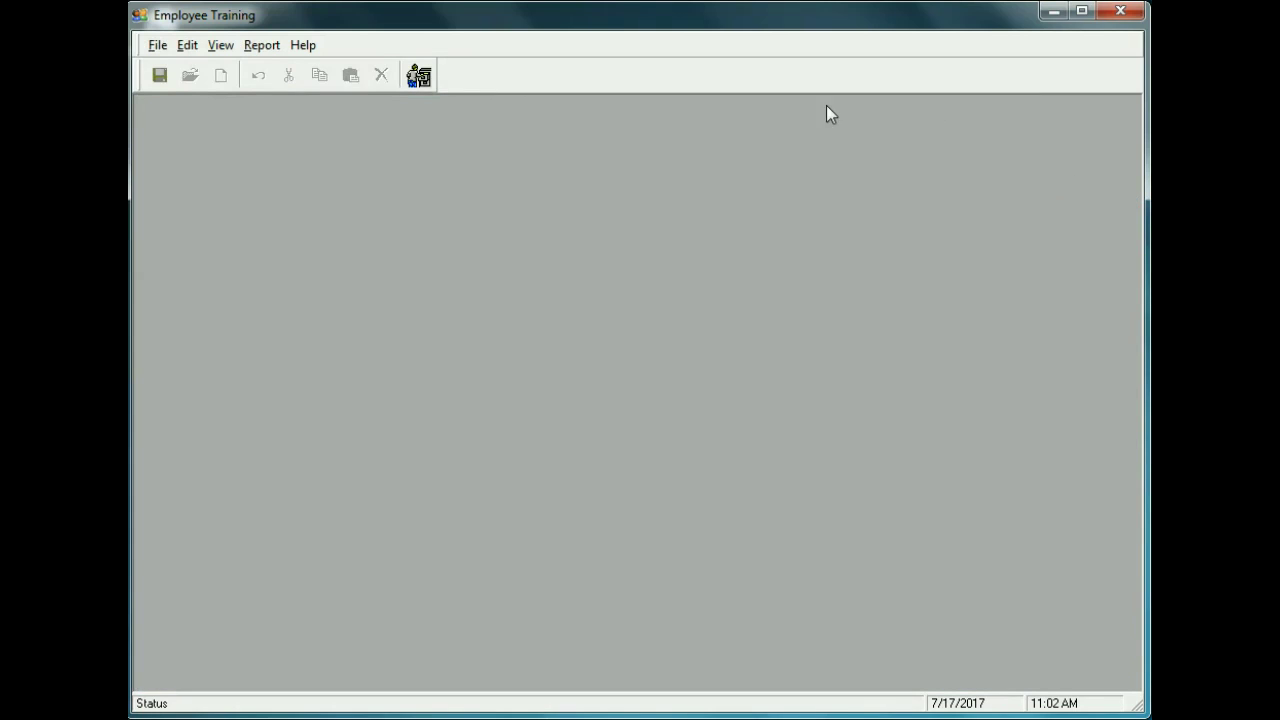
left_click(260, 47)
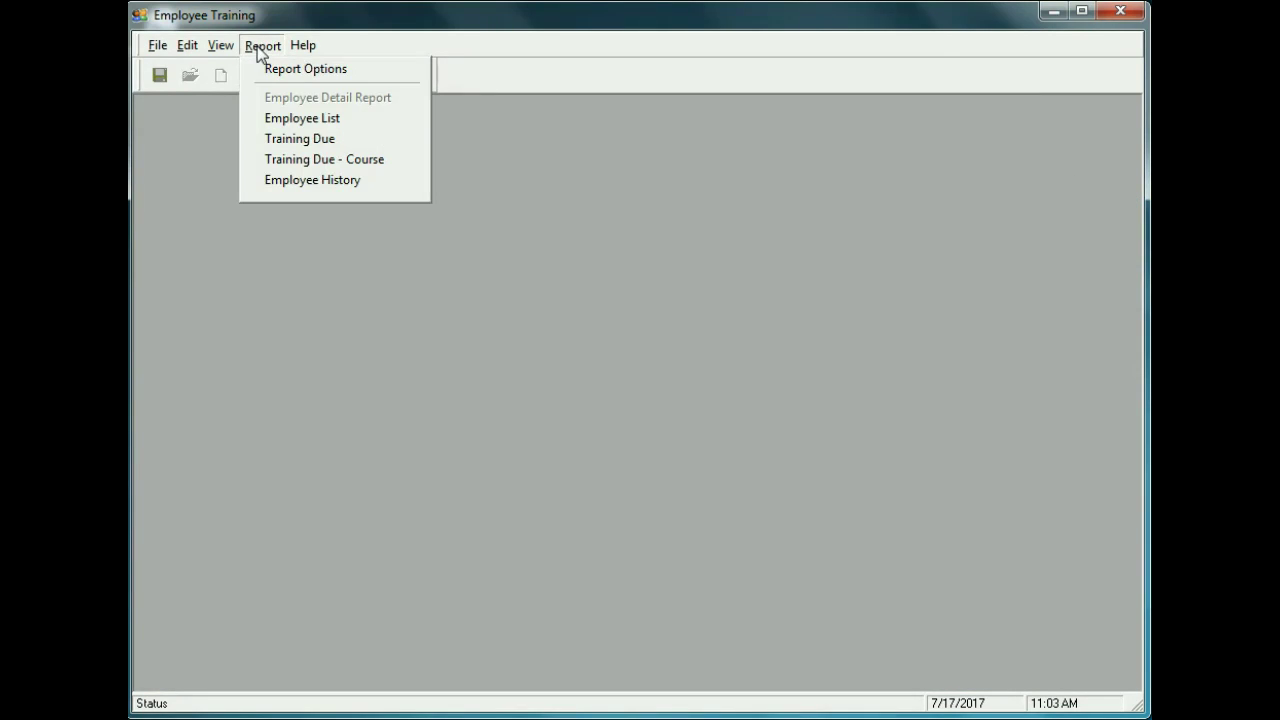
left_click(303, 142)
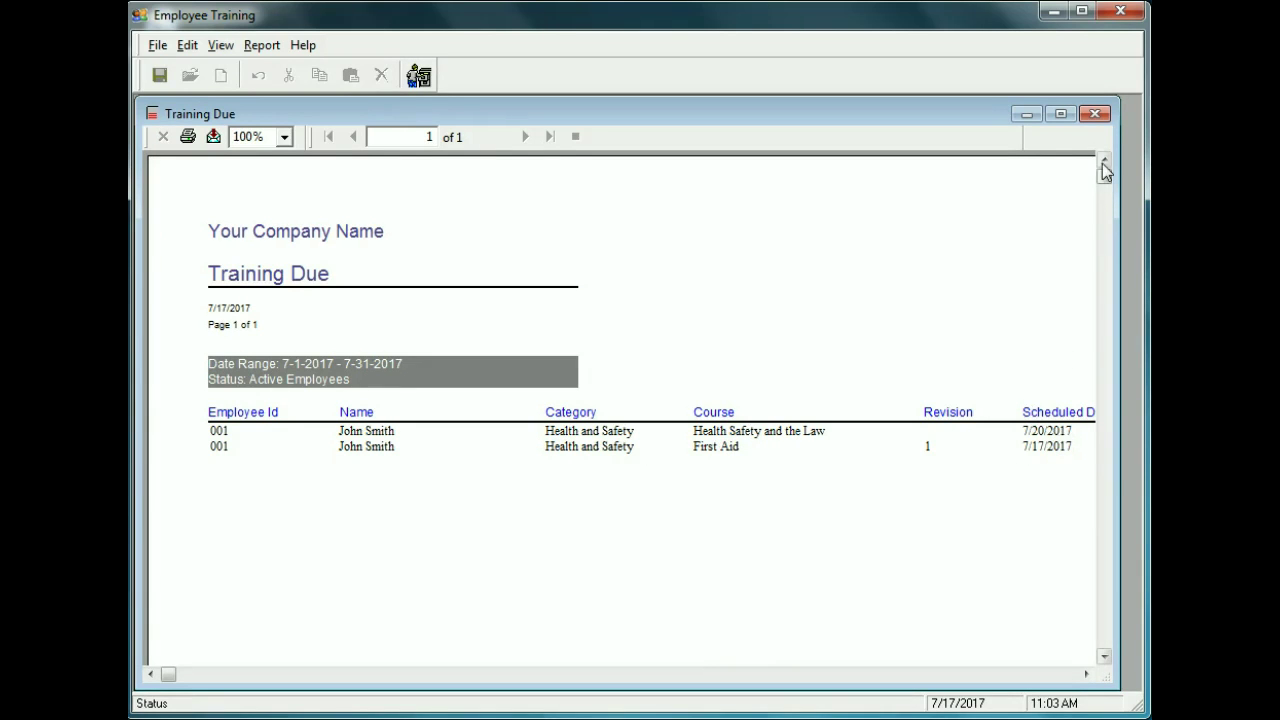
- Close the Training Due report and bring up the employee's Completed Training form
left_click(1098, 116)
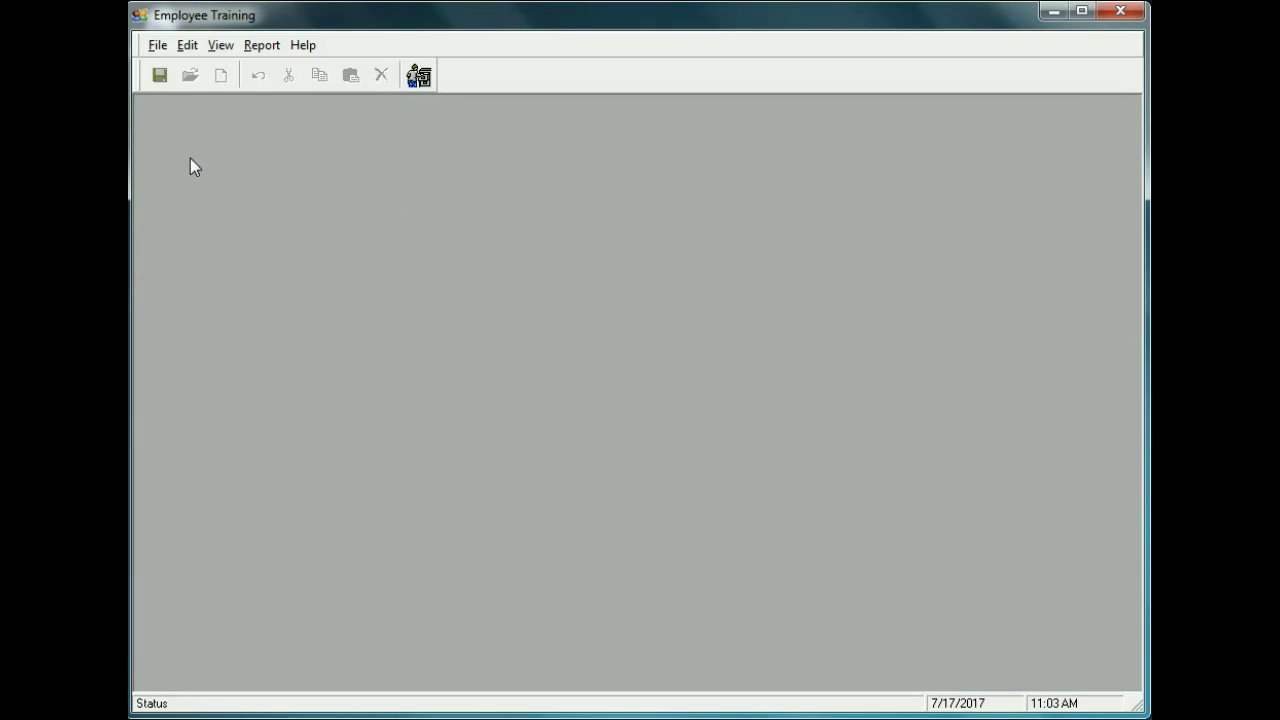
left_click(156, 46)
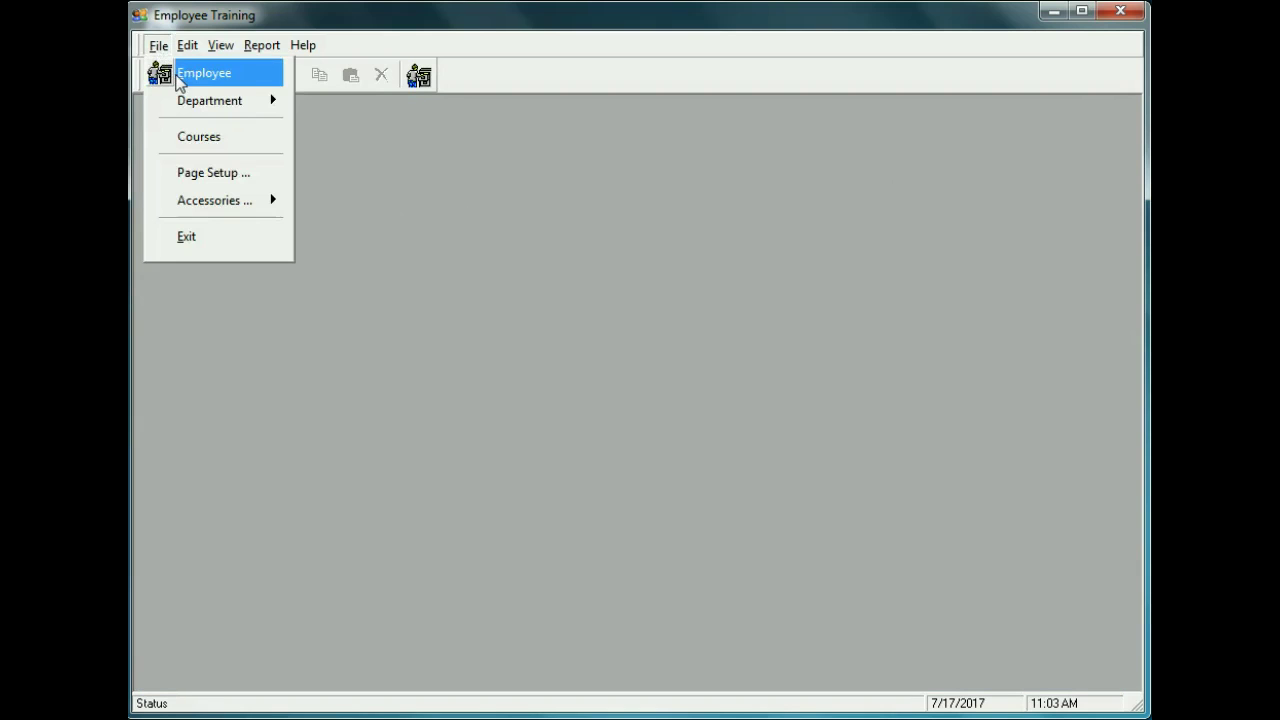
left_click(180, 74)
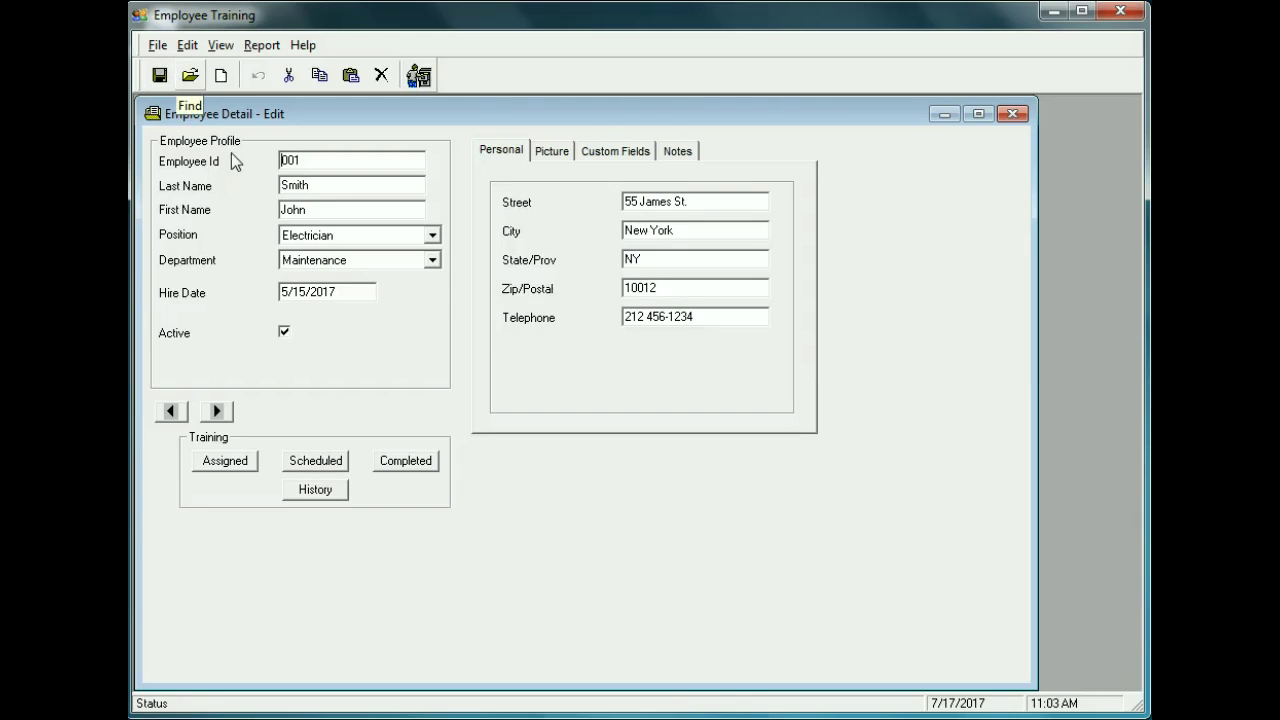
left_click(409, 461)
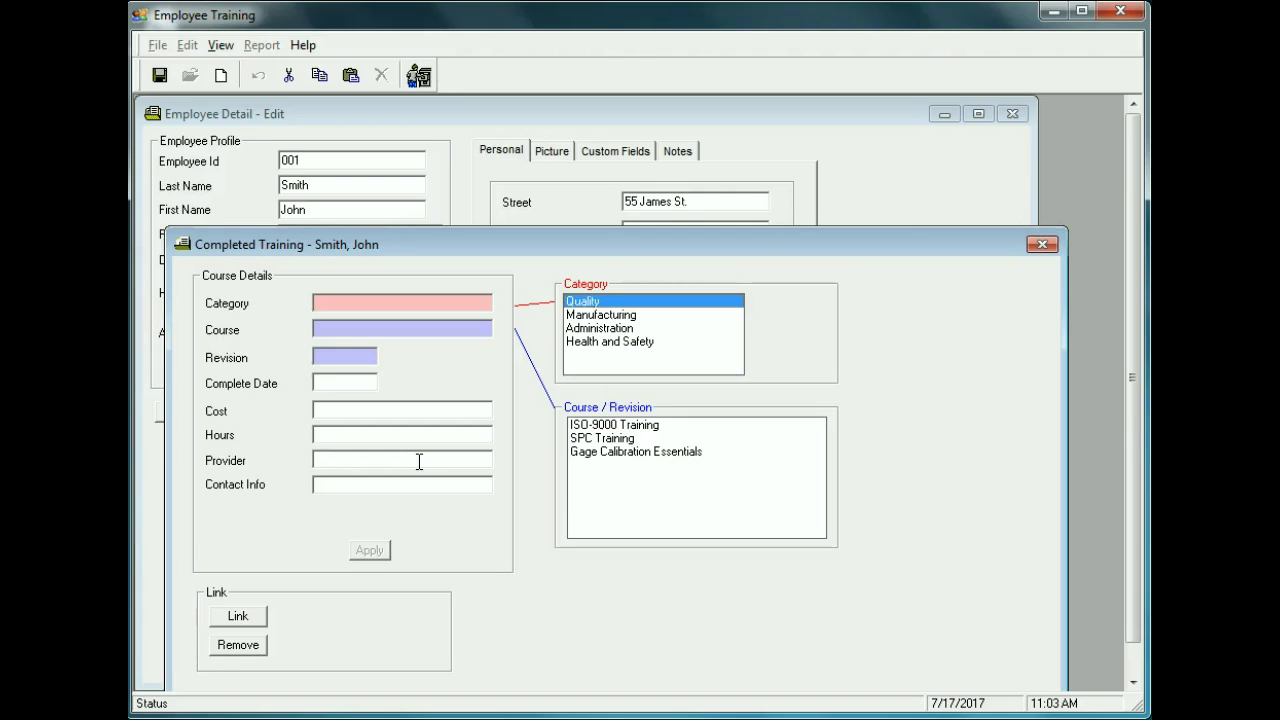
- Log Health and Safety First Aid Rev 2 completed 7-25-2017, cost 50, 4 hours
left_click(585, 342)
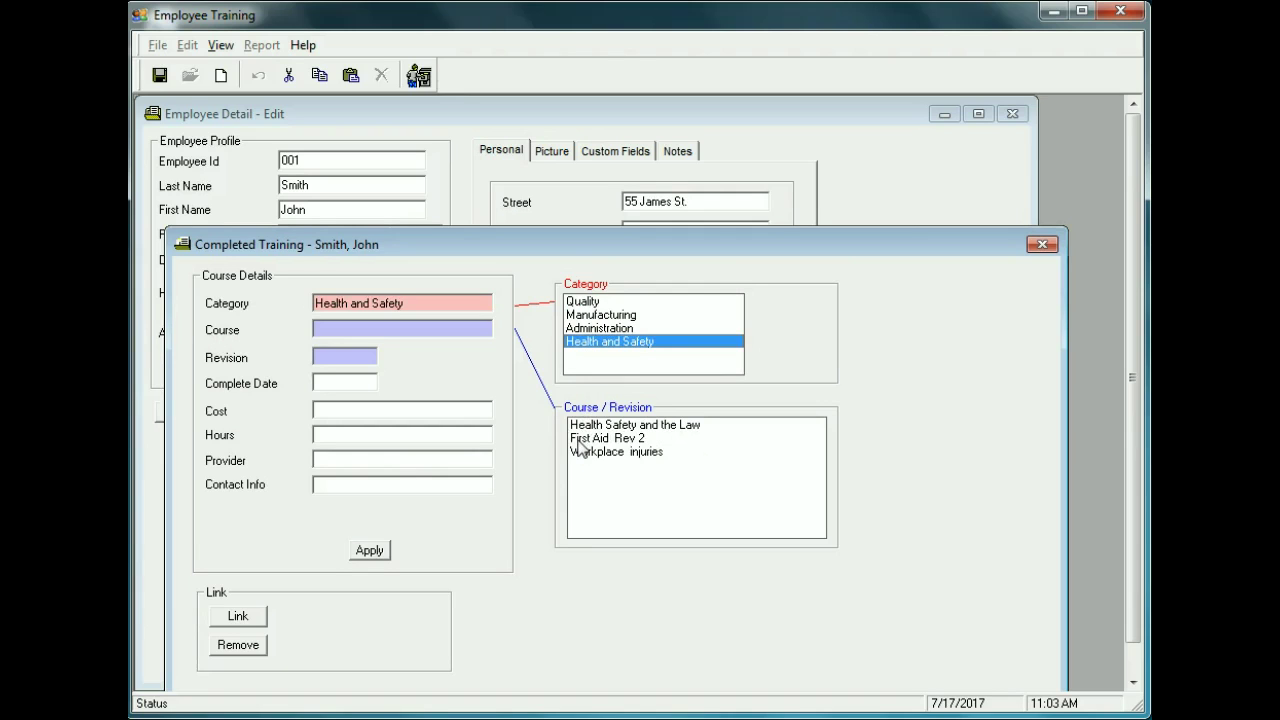
left_click(579, 441)
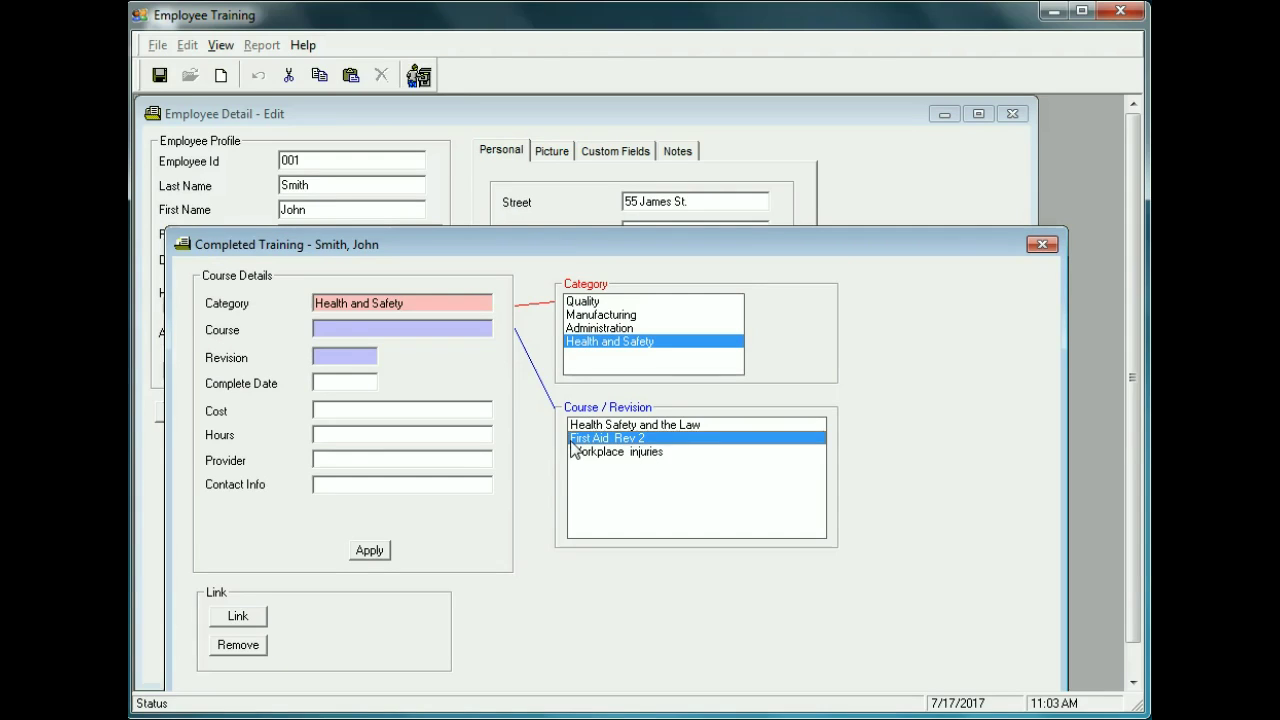
left_click(340, 384)
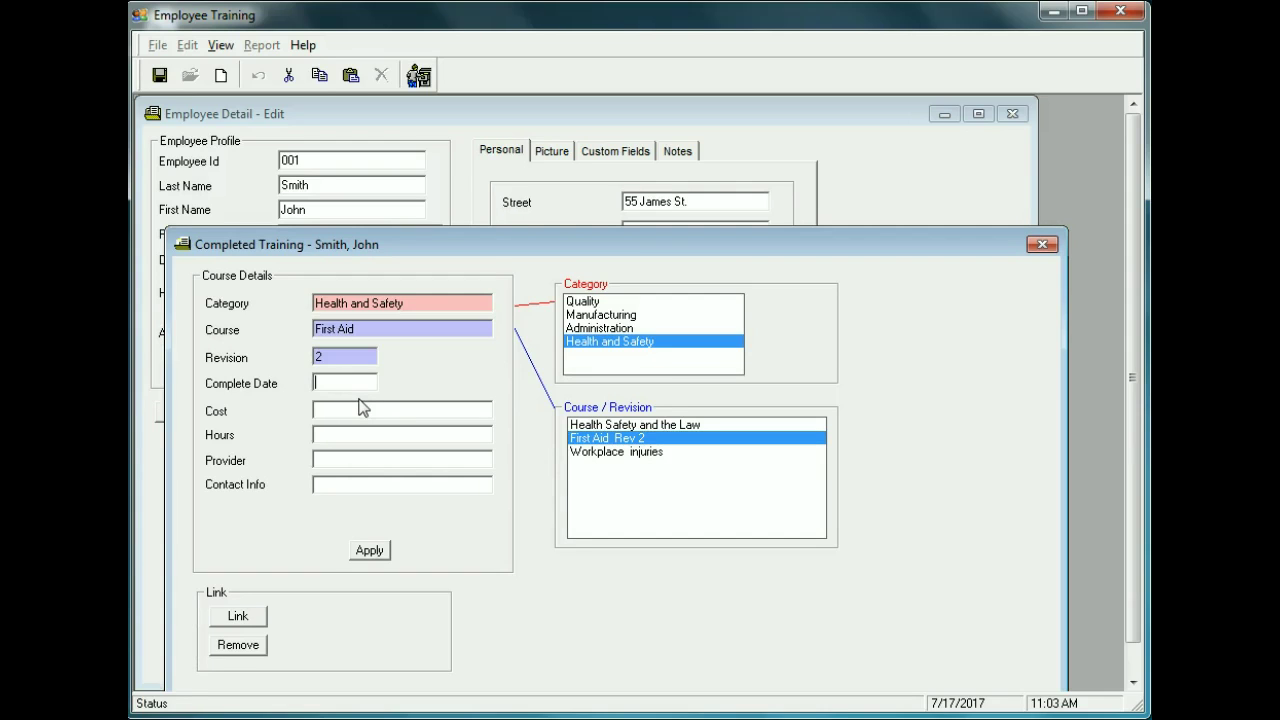
type("7-25-2017")
left_click(336, 412)
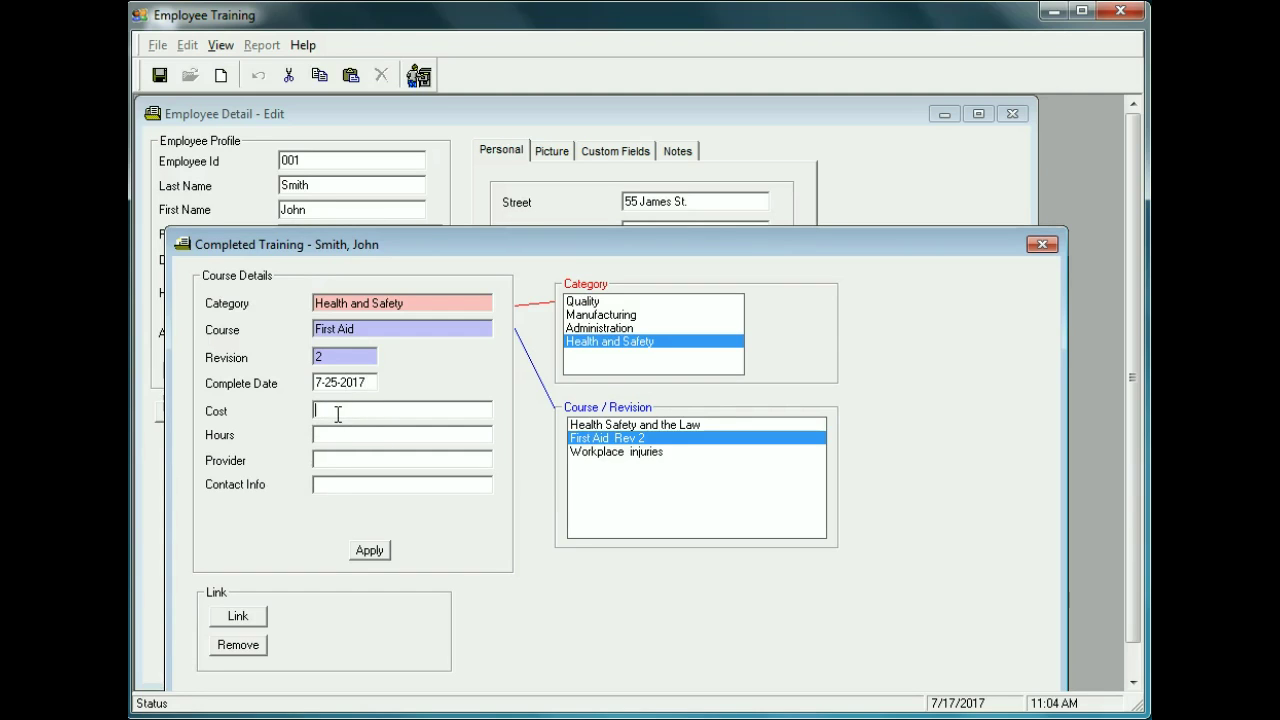
type("50")
left_click(343, 436)
type("4")
left_click(327, 460)
left_click(380, 558)
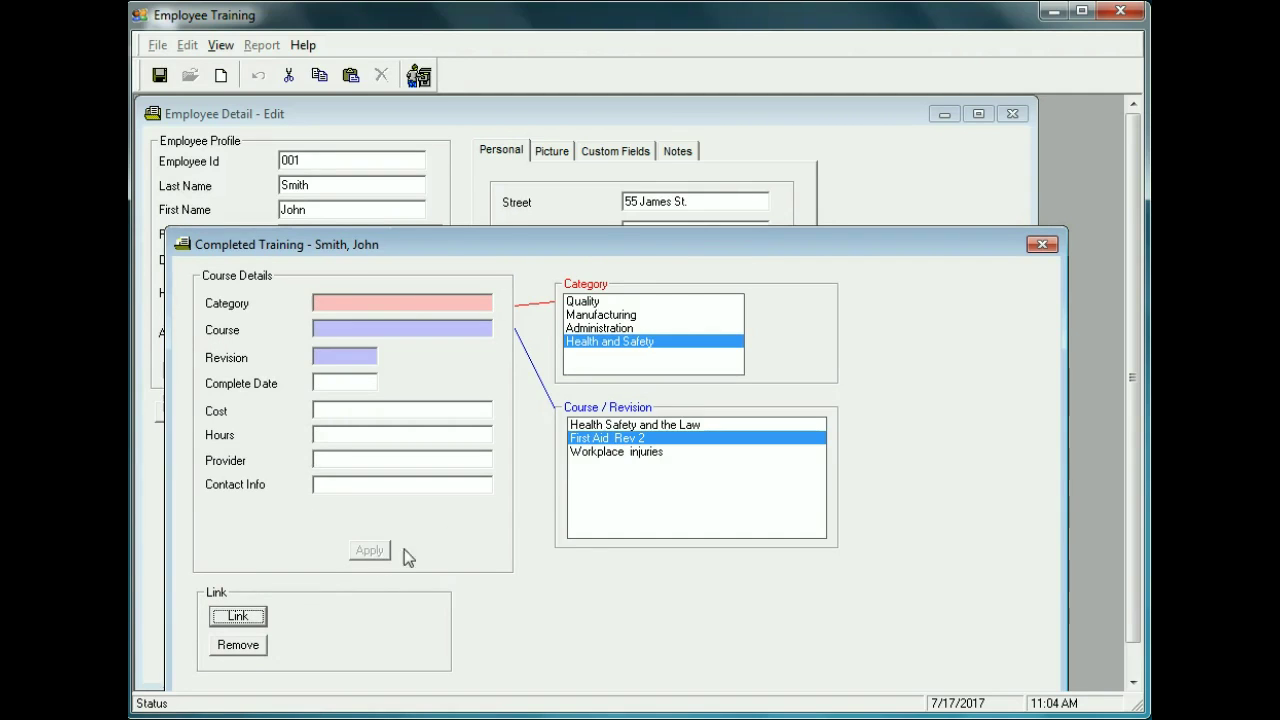
left_click(1041, 244)
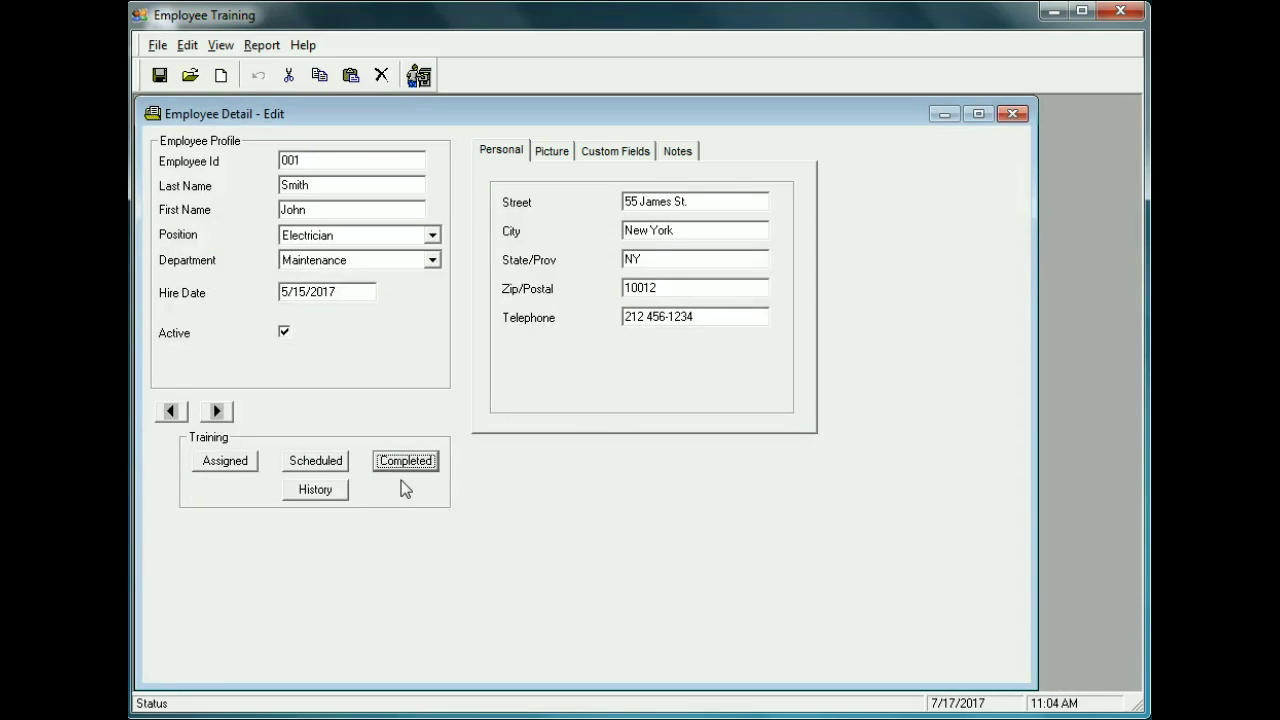
- Check First Aid is gone from the scheduled courses, then reopen Completed Training
left_click(326, 462)
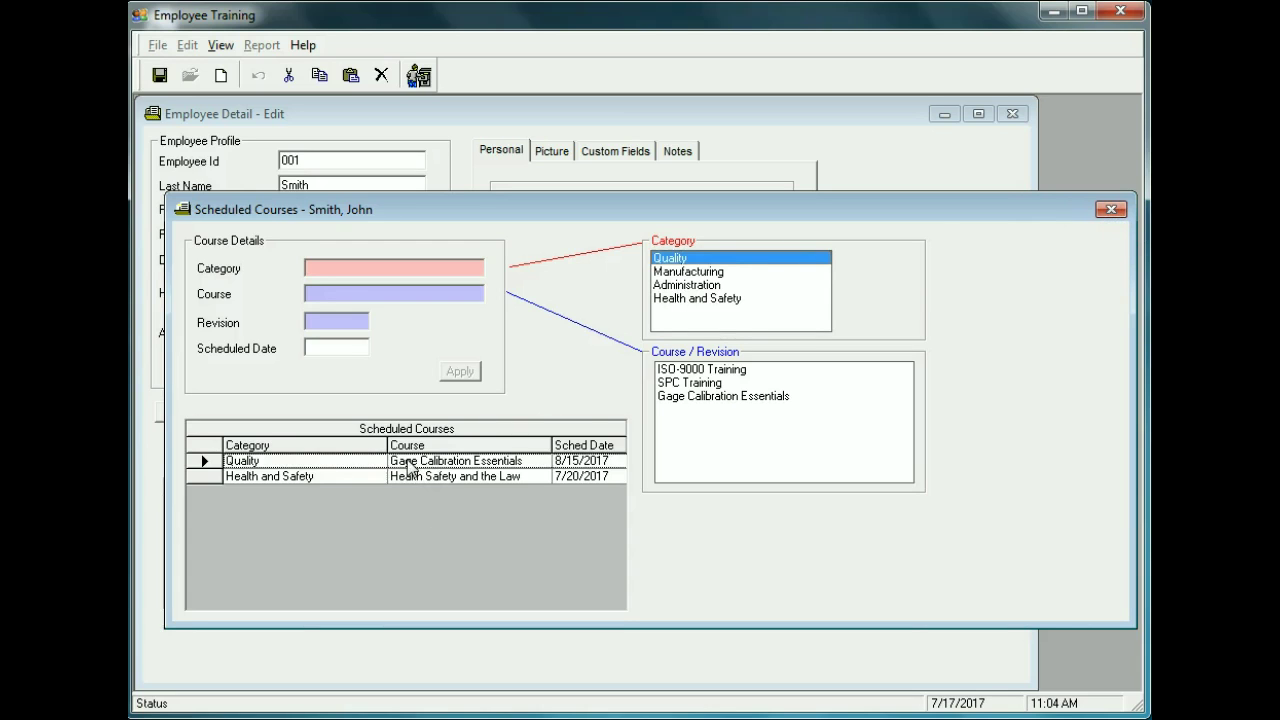
left_click(1112, 209)
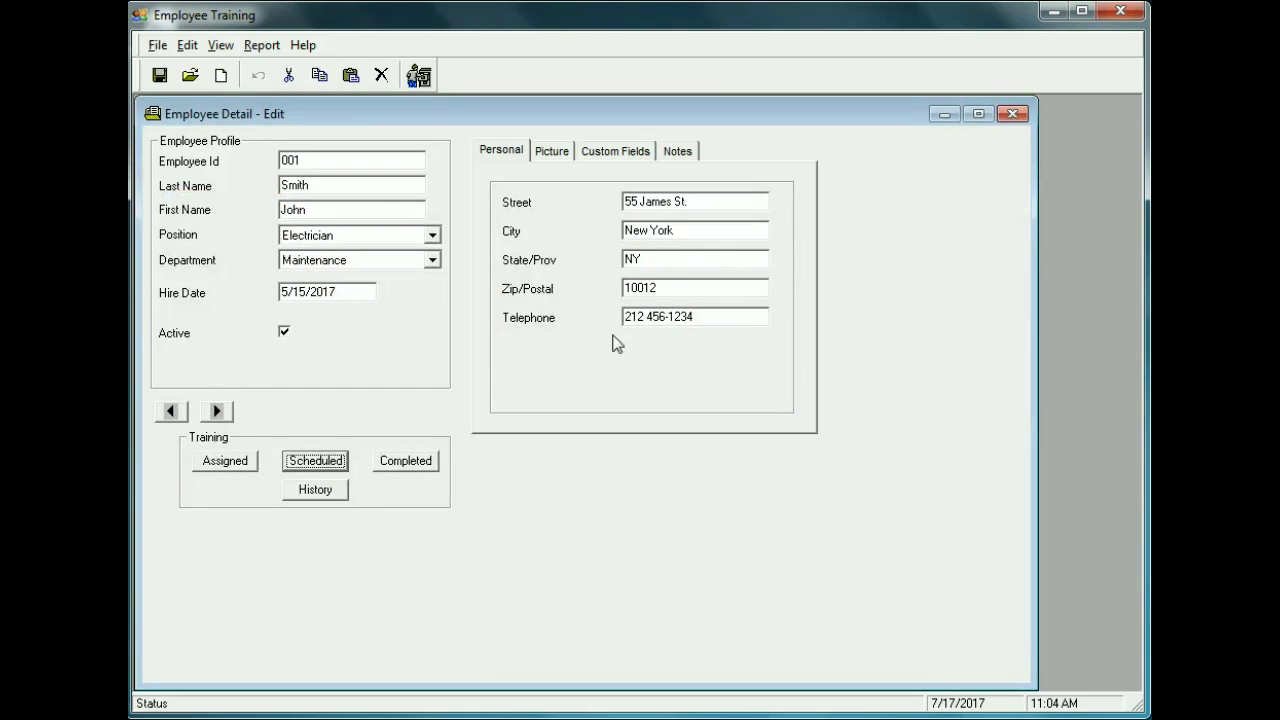
left_click(406, 463)
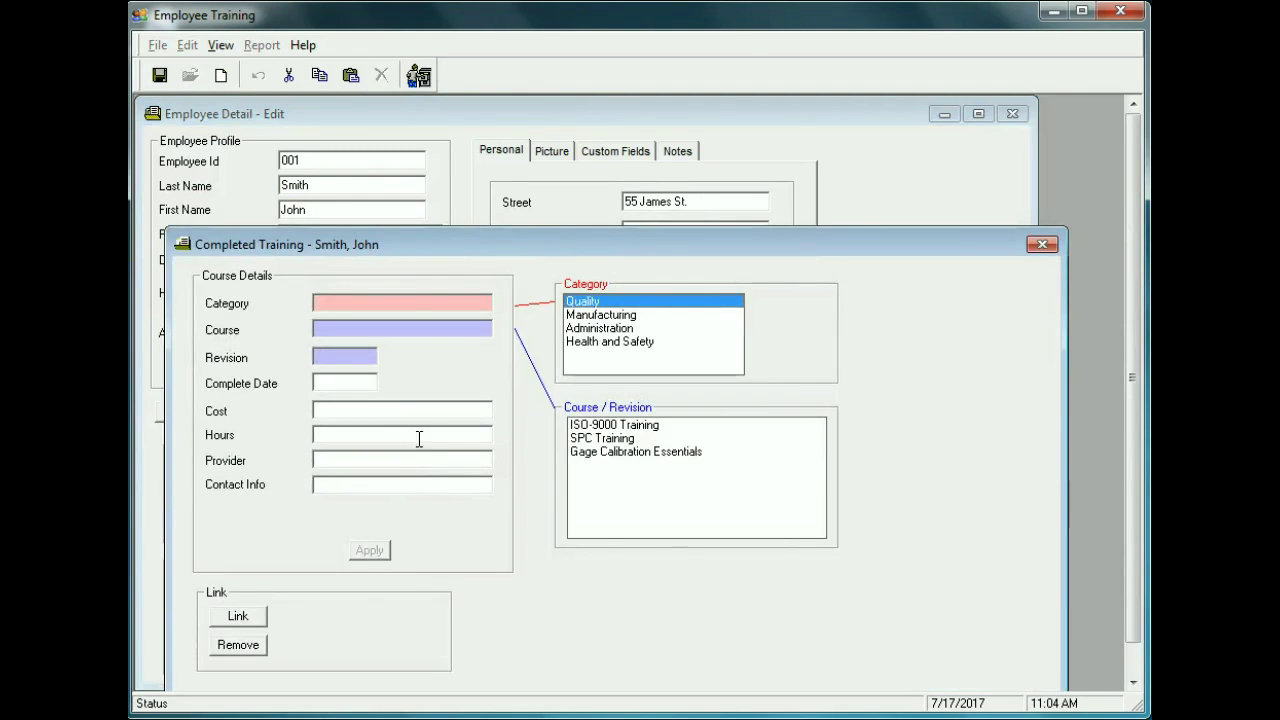
- Enter Health Safety and the Law completed 7-18-2017, cost 150, 7 hours, and start linking a document
left_click(583, 343)
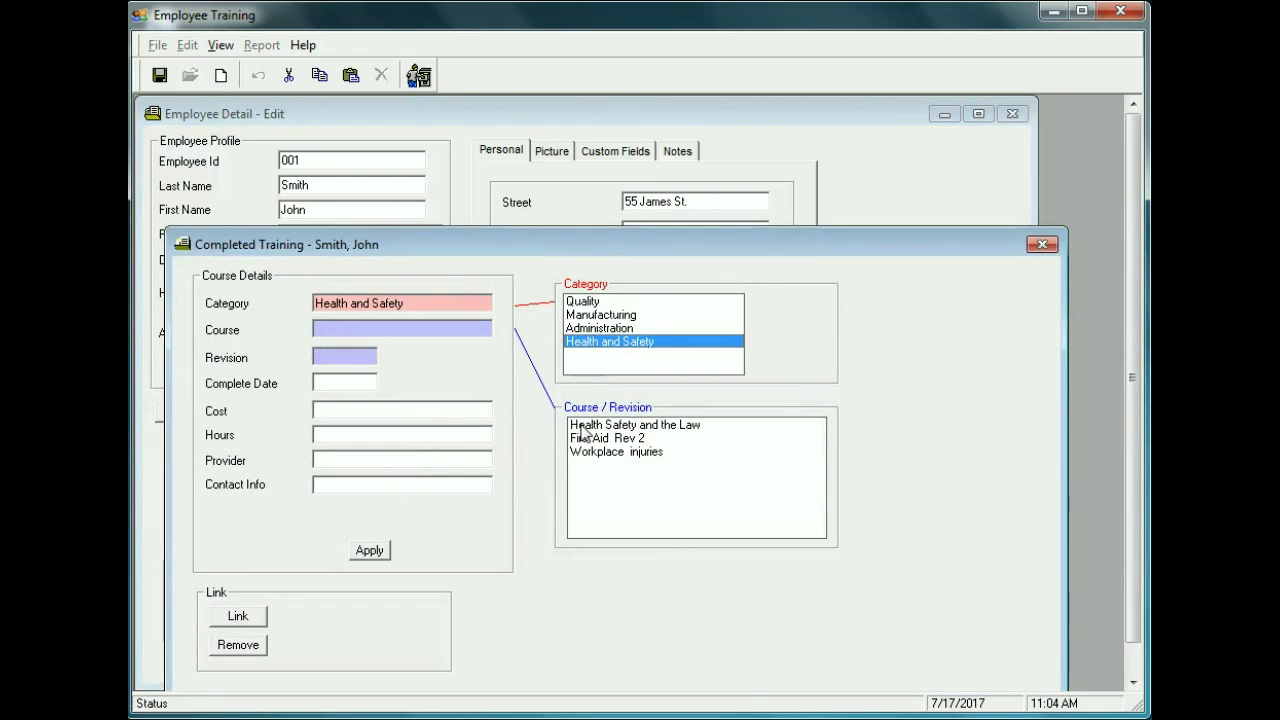
left_click(583, 428)
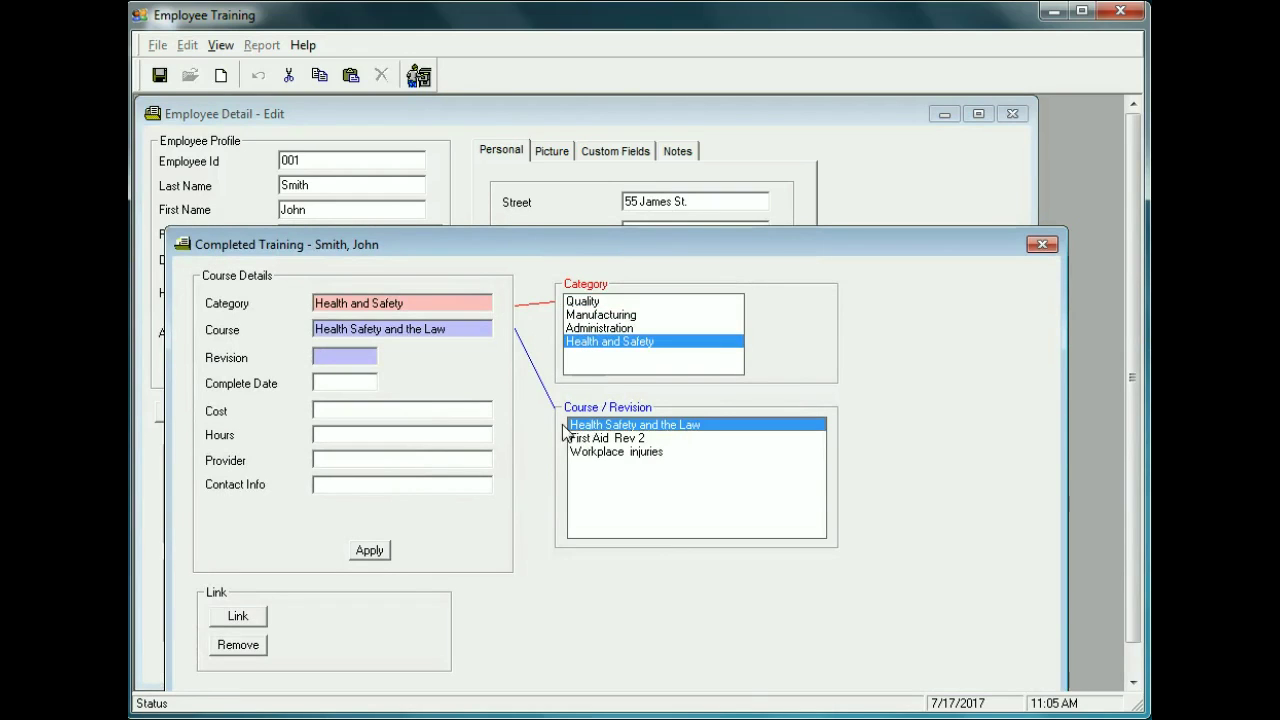
left_click(332, 382)
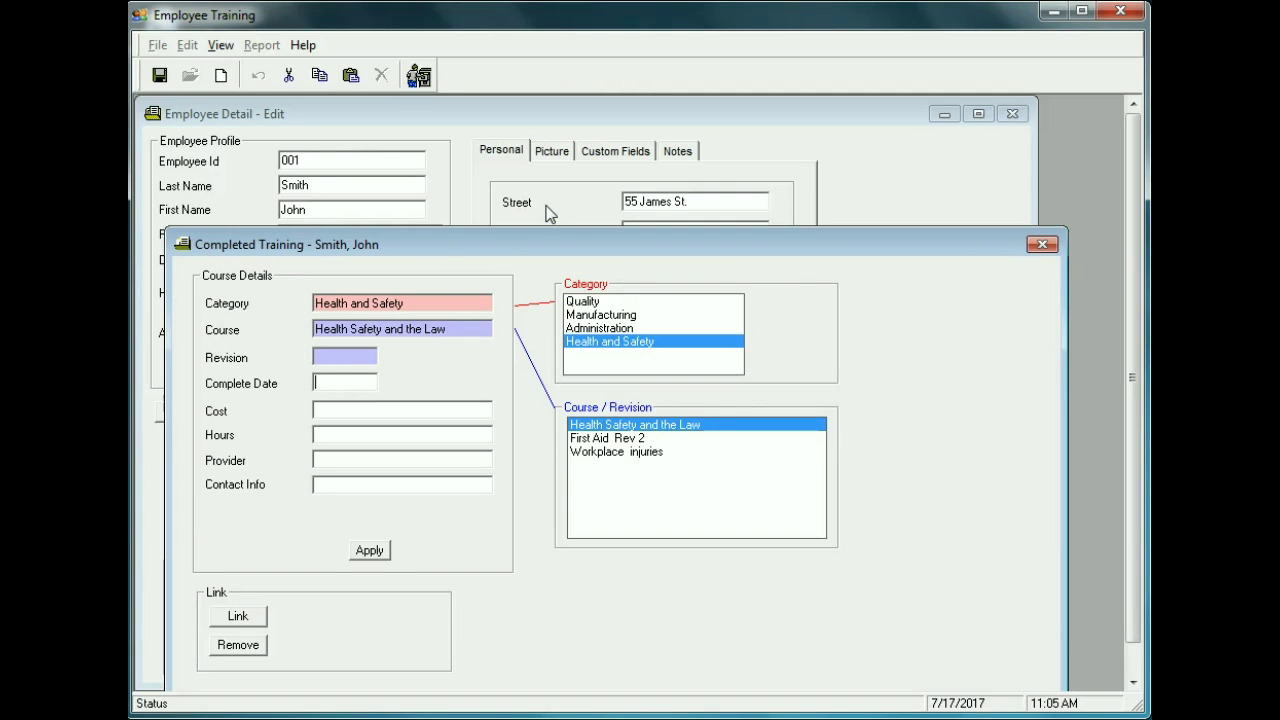
type("7-18")
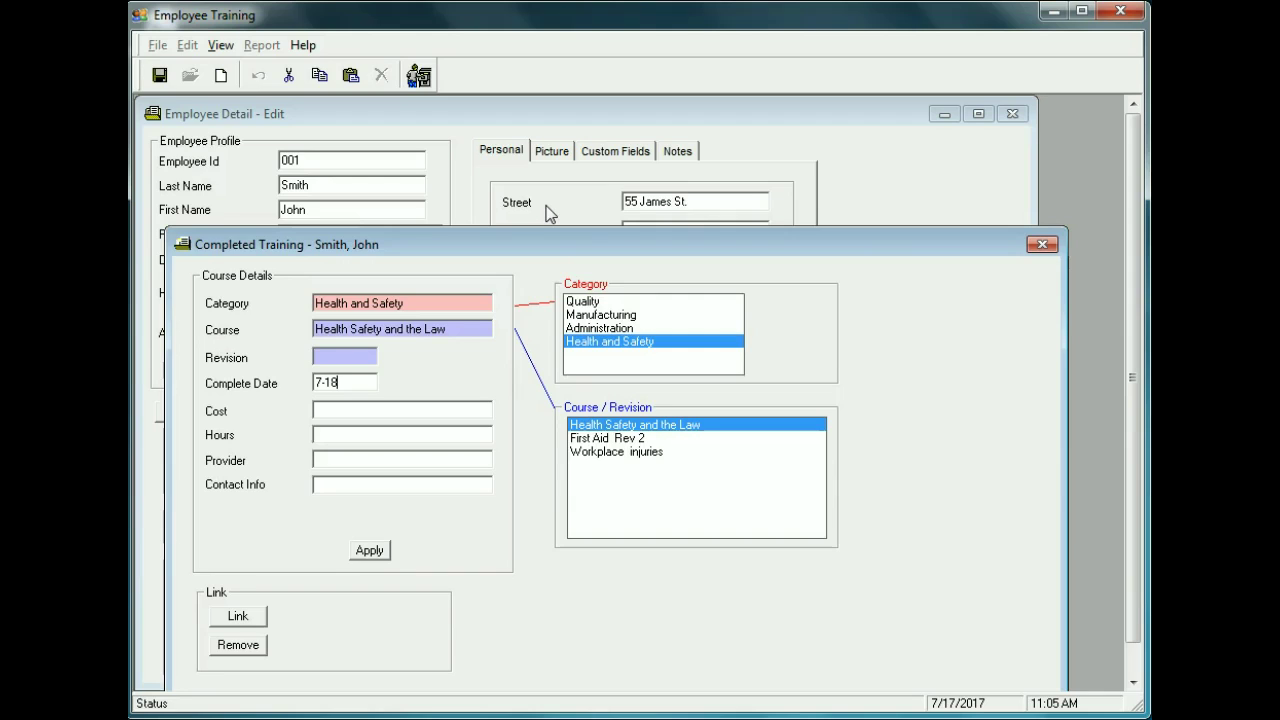
type("-2017")
left_click(340, 409)
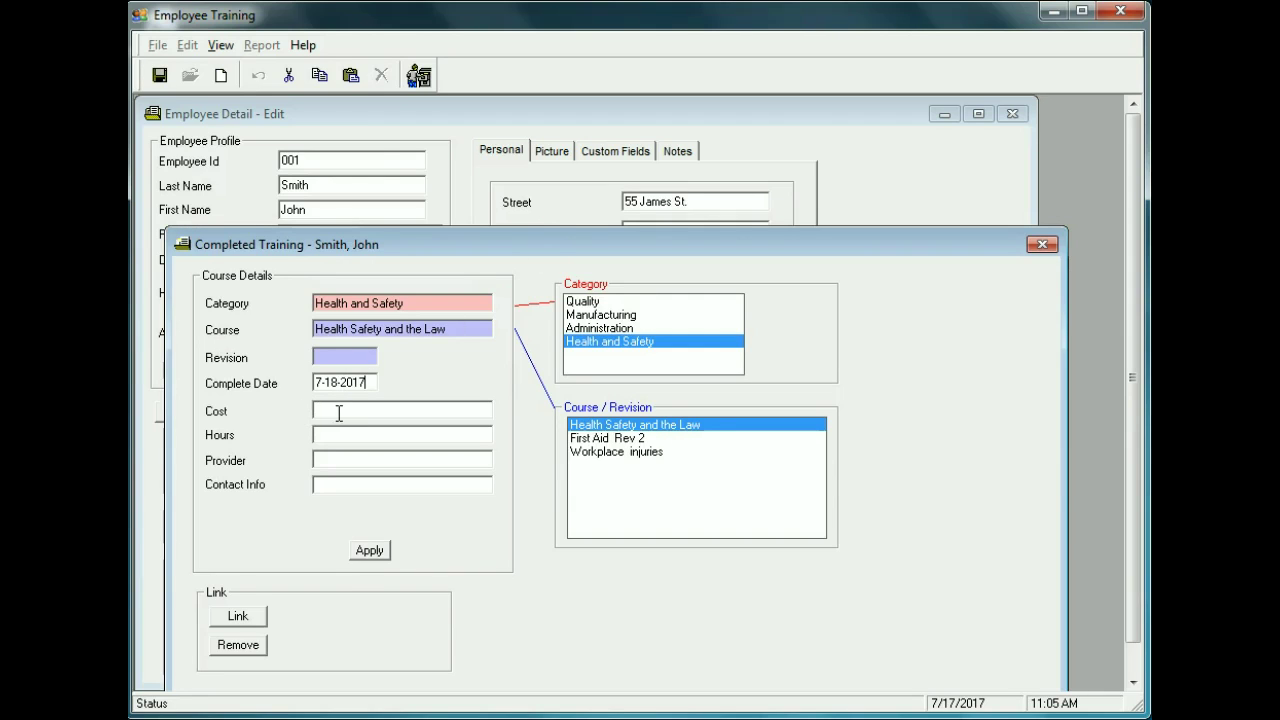
type("150")
left_click(346, 435)
type("7")
left_click(237, 617)
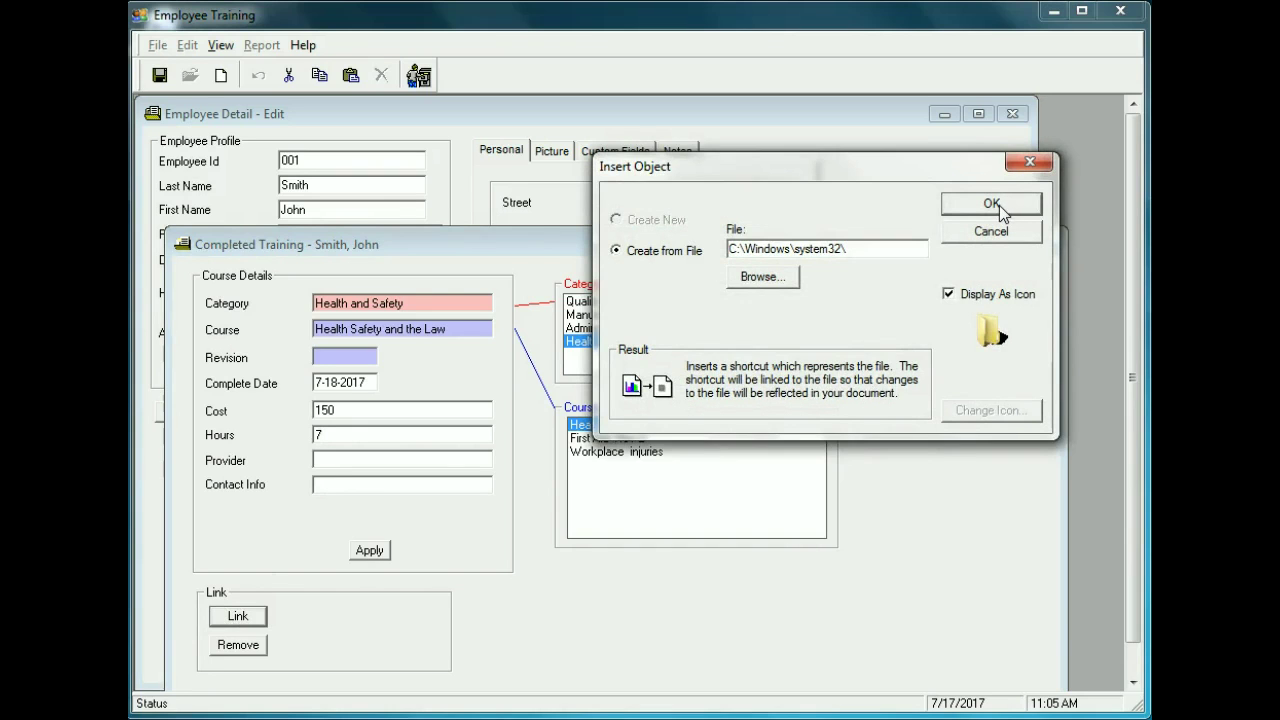
- Insert C:\TrainingDocuments\SafetyTrainingCertificate.pdf into the training entry as a linked icon
left_click(777, 278)
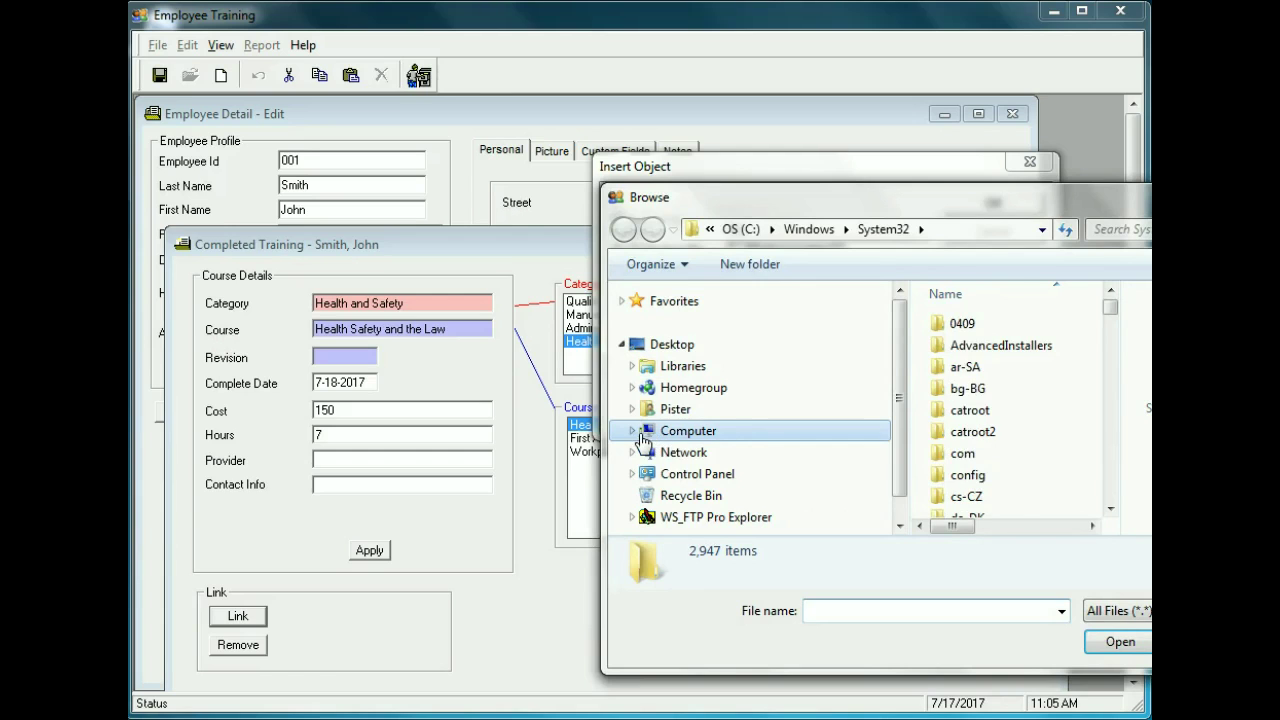
left_click(636, 431)
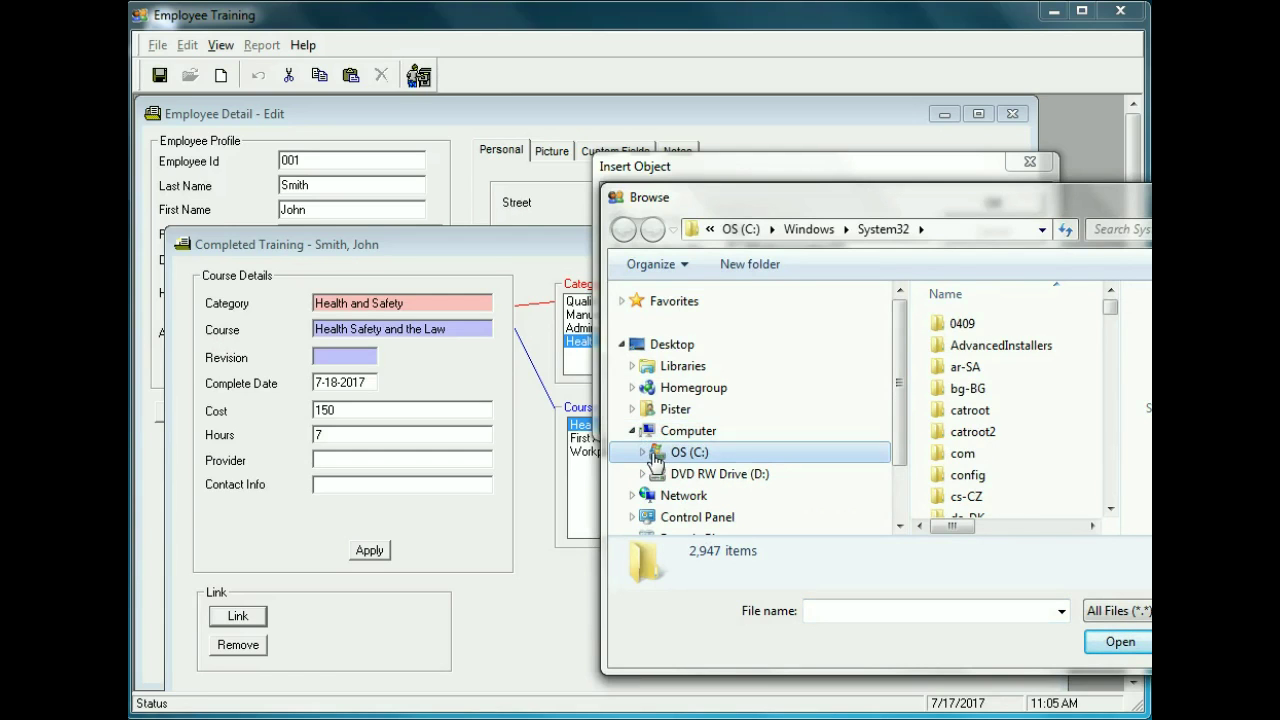
left_click(643, 452)
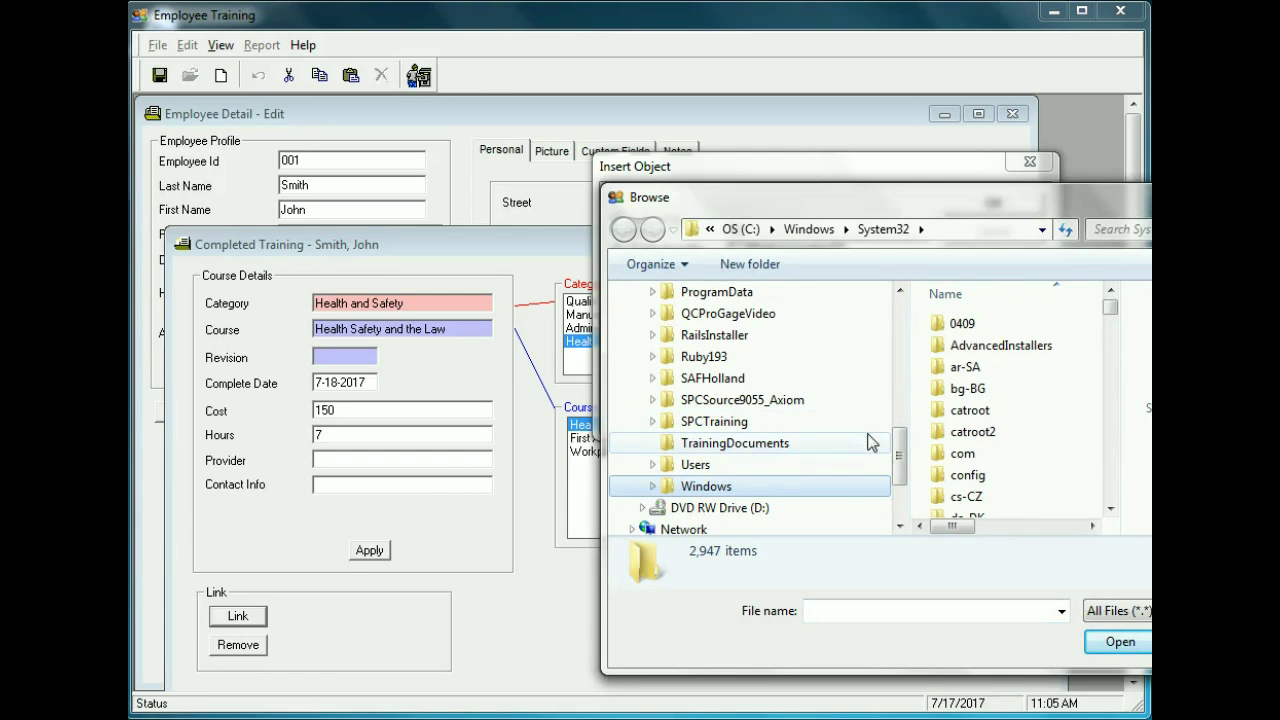
left_click(742, 446)
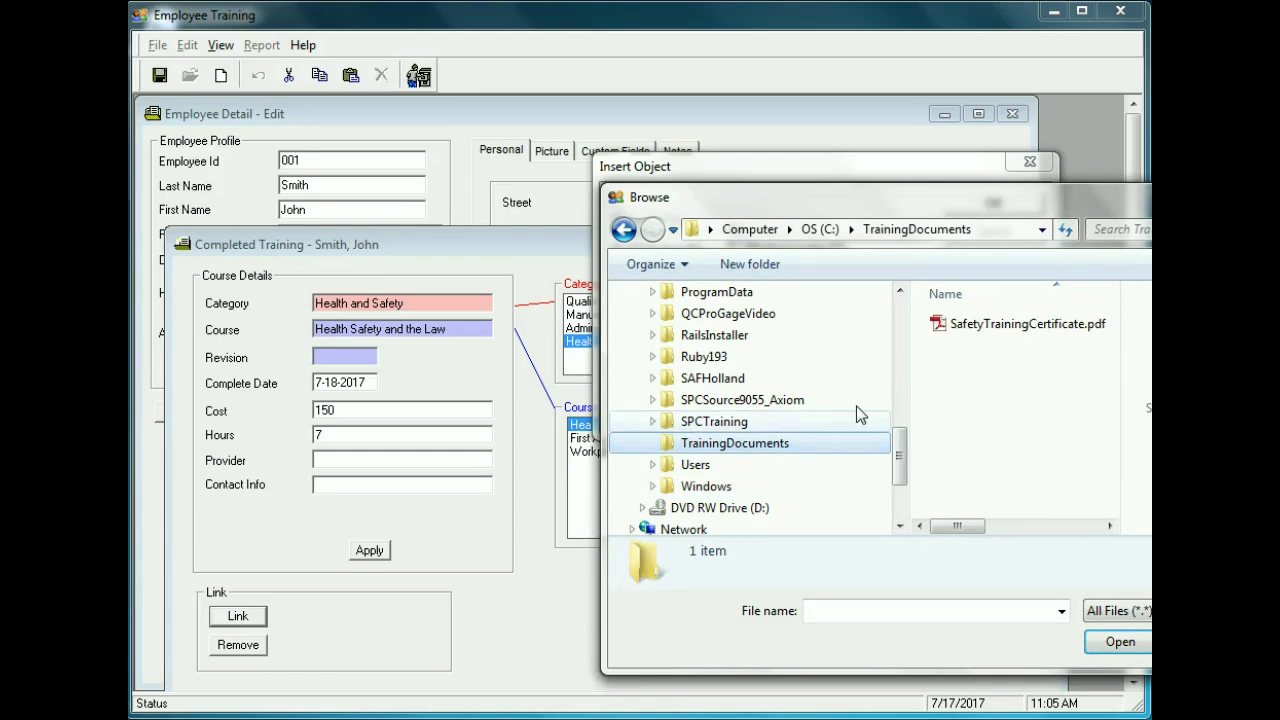
left_click(958, 326)
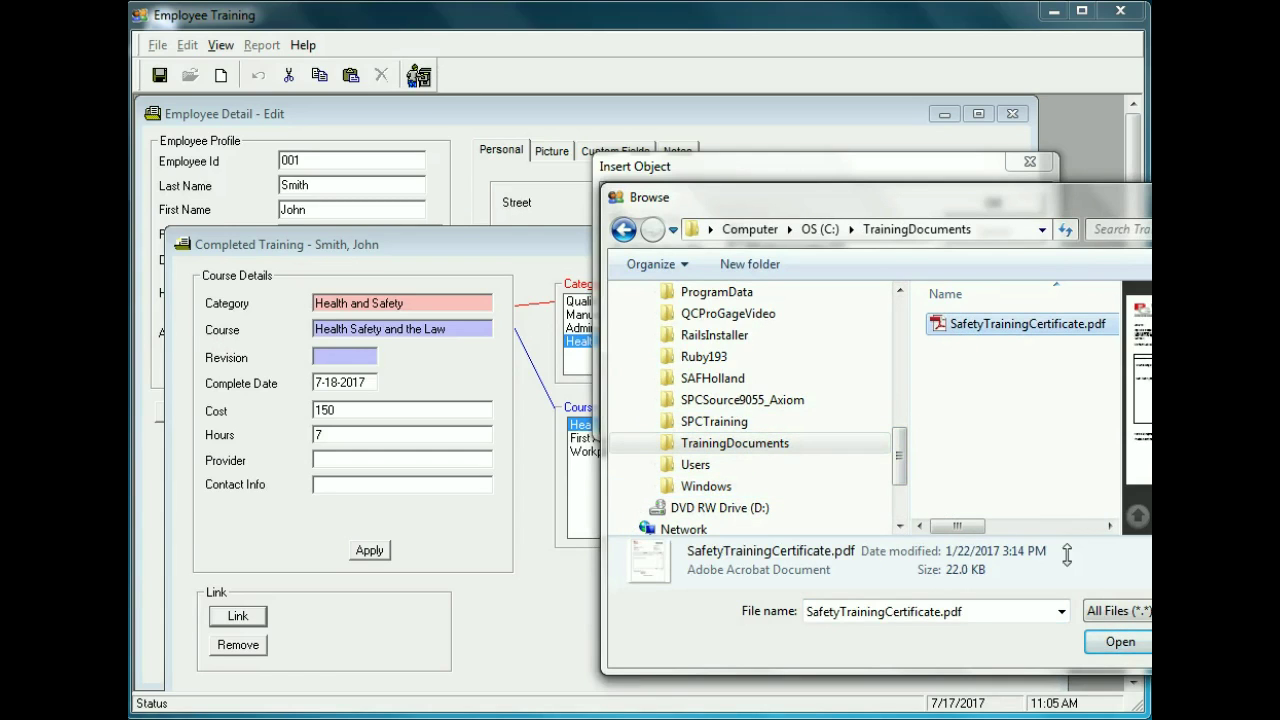
left_click(1118, 642)
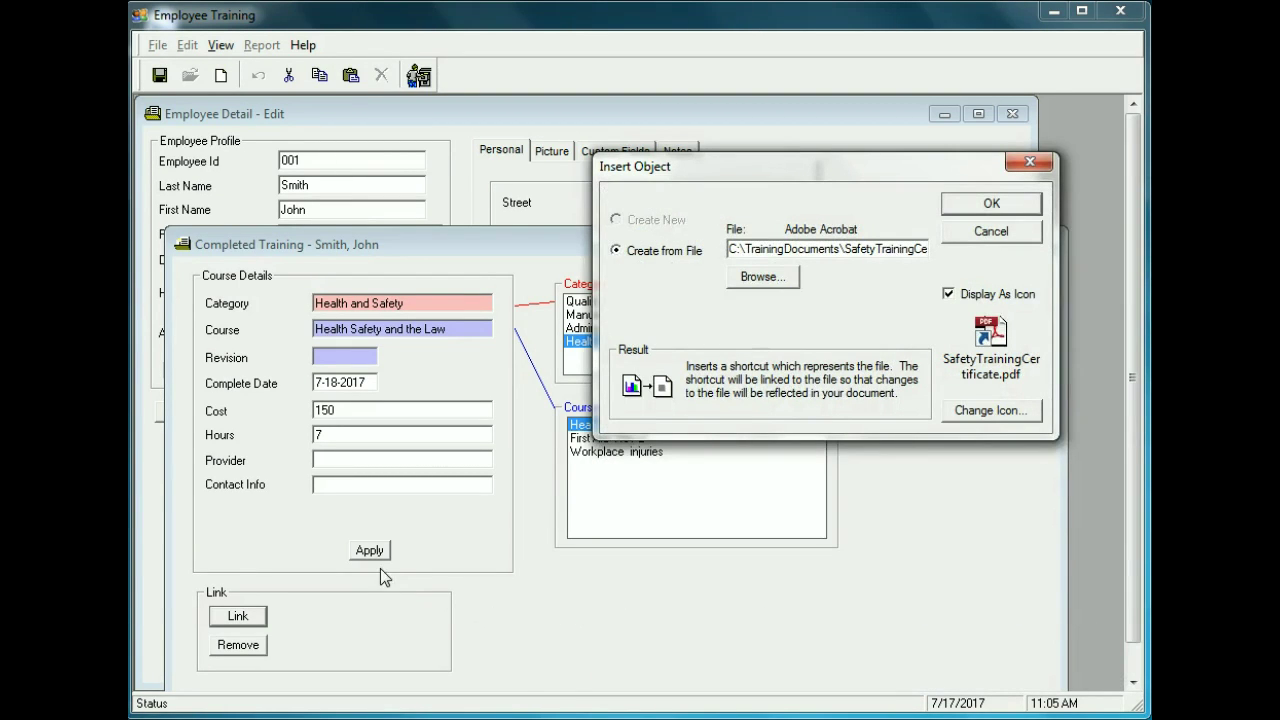
left_click(991, 203)
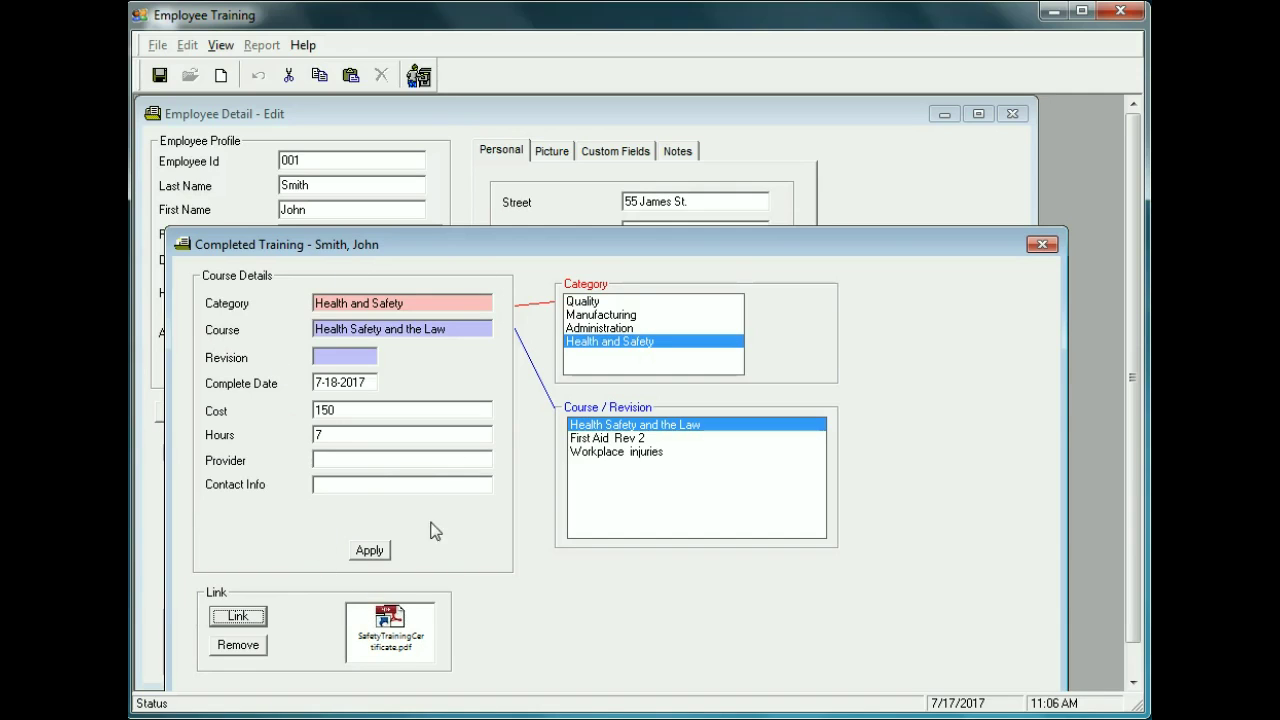
- Apply and close the Health Safety and the Law completion, then review and close the Scheduled Courses
left_click(378, 556)
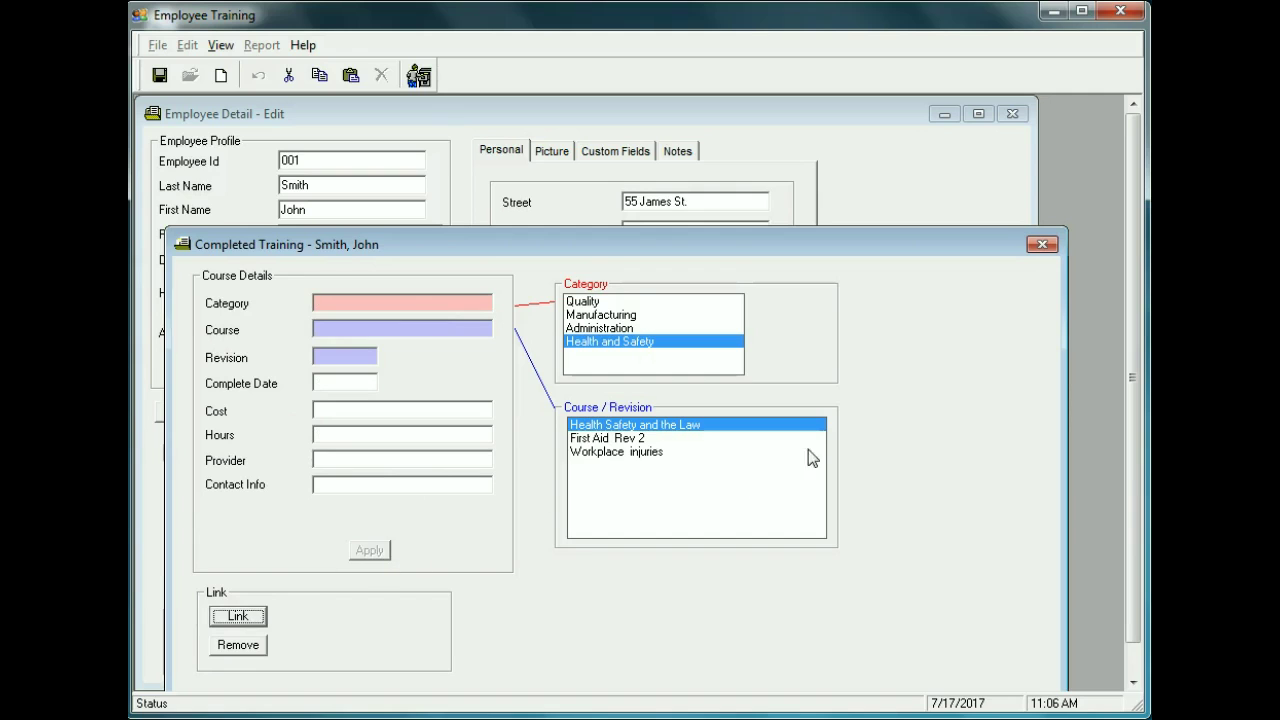
left_click(1042, 246)
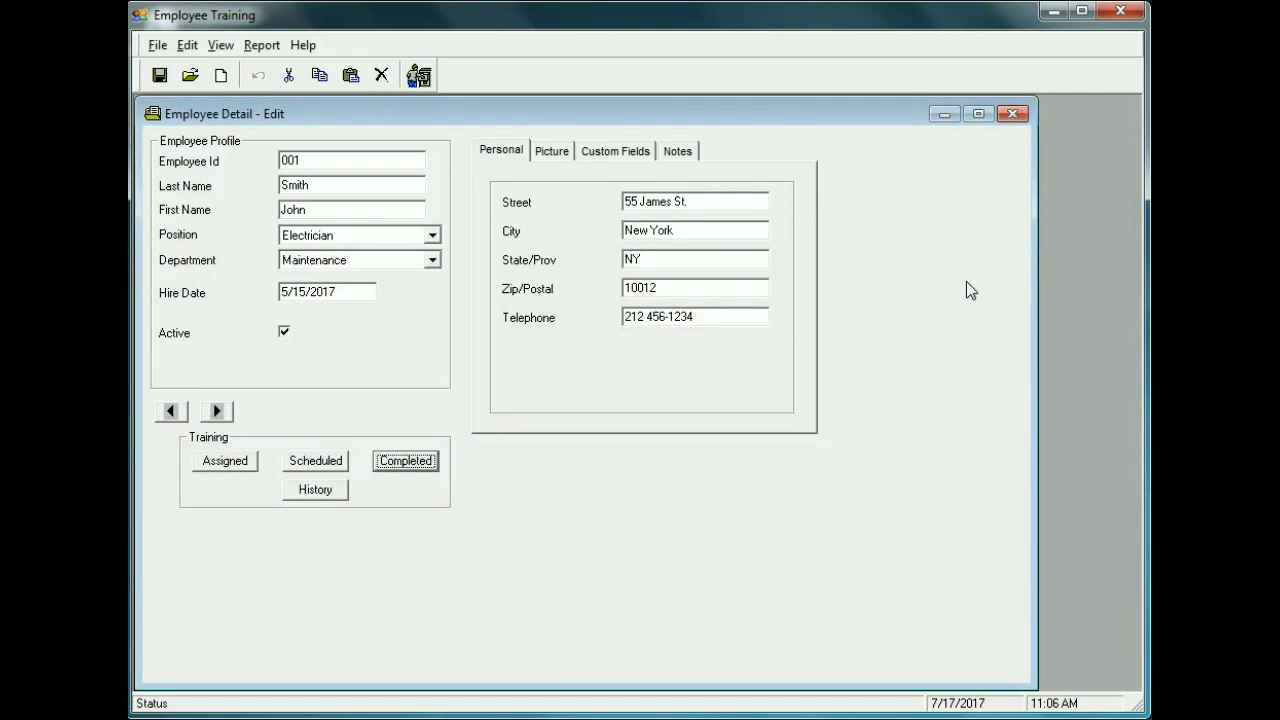
left_click(319, 465)
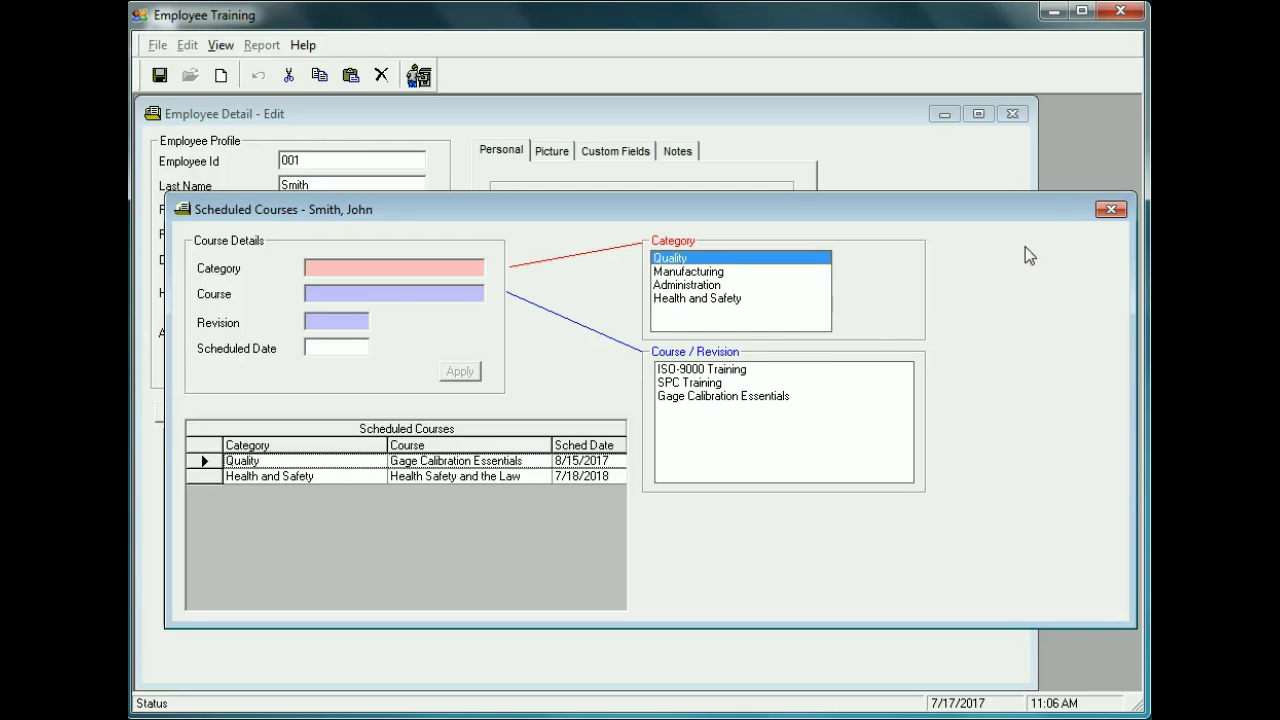
left_click(1112, 210)
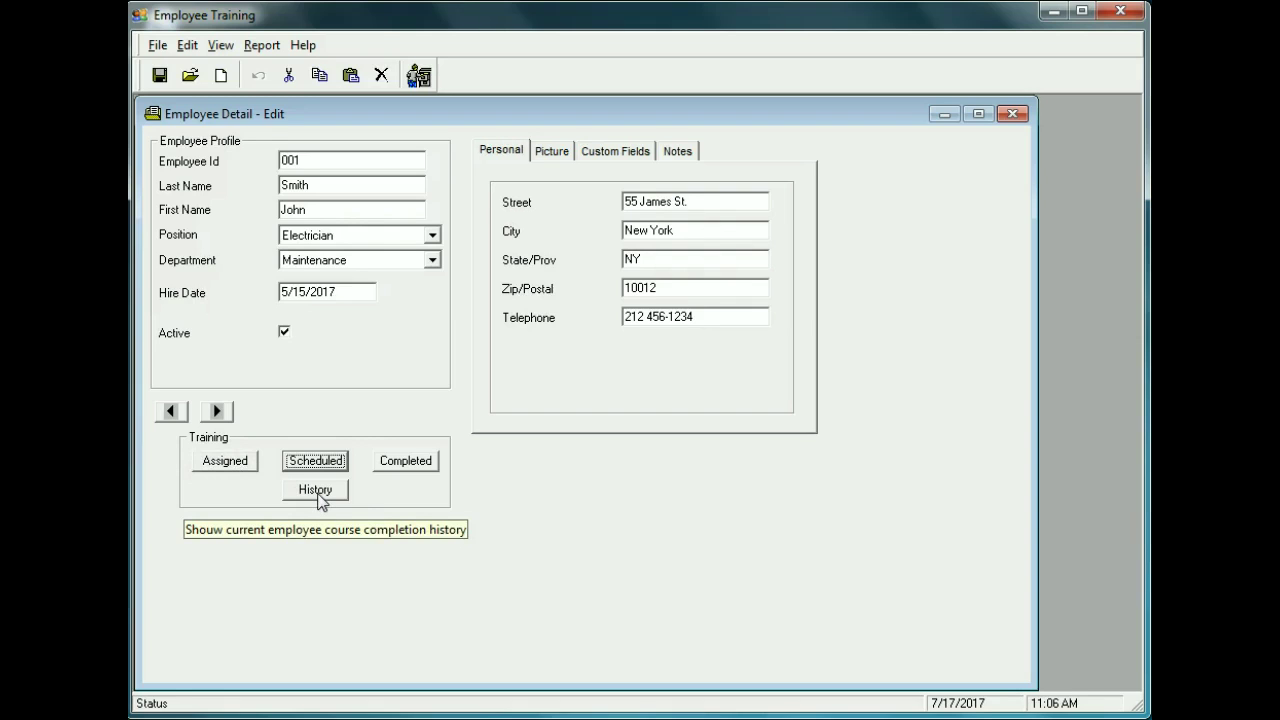
- Review the employee's Training History, then close it and the Employee Detail - Edit window
left_click(318, 492)
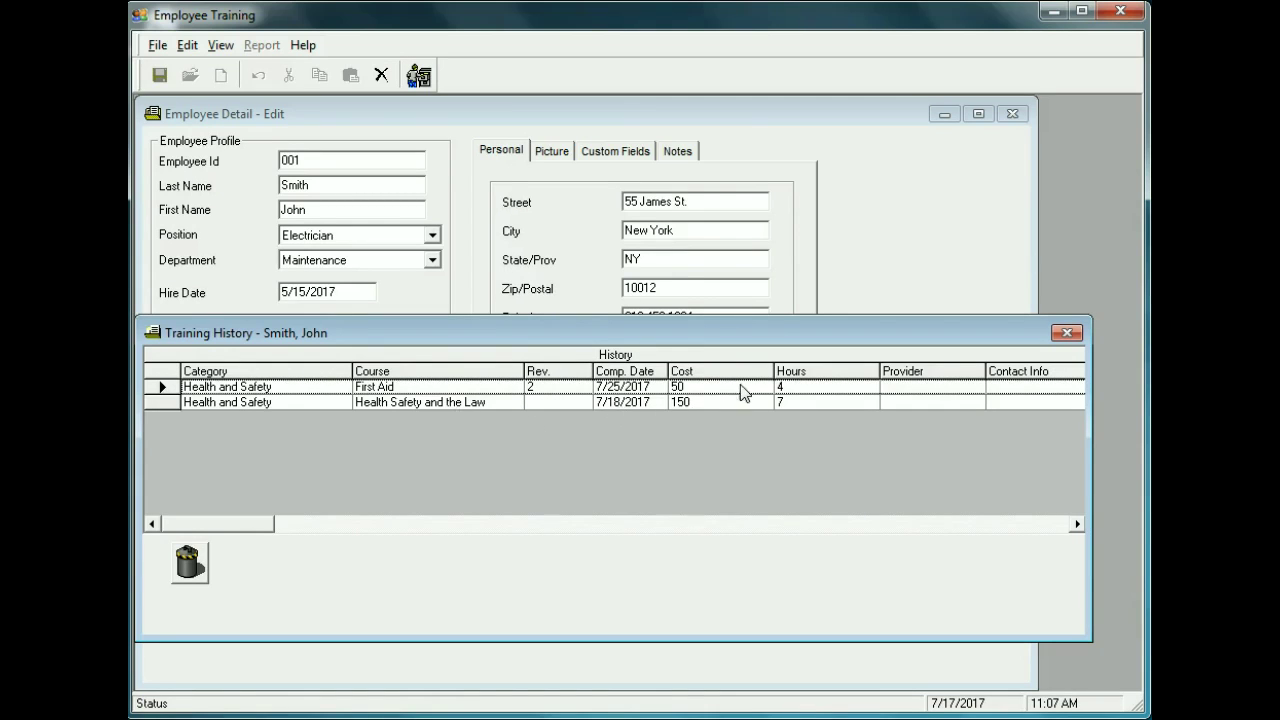
left_click(1066, 332)
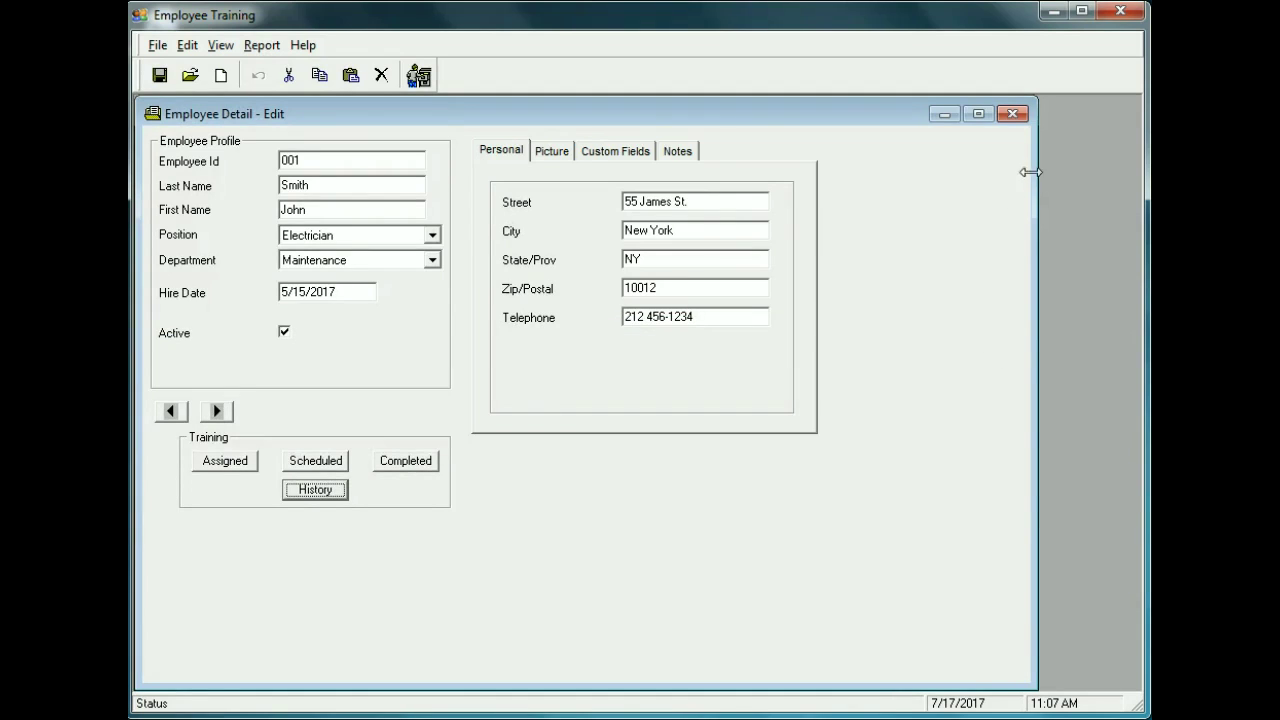
left_click(1013, 114)
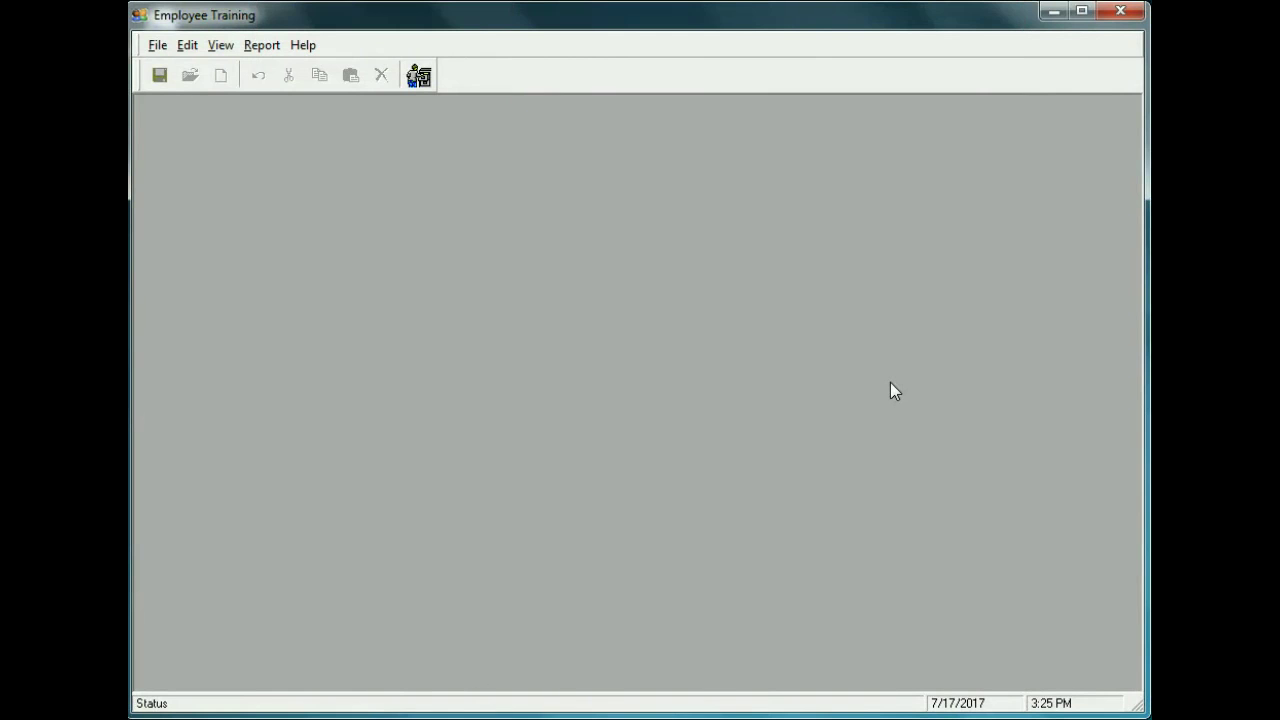
- Schedule Quality's ISO-9000 Training on 7-30-2017 for every Manufacturing employee and close the window
left_click(156, 46)
mouse_move(195, 104)
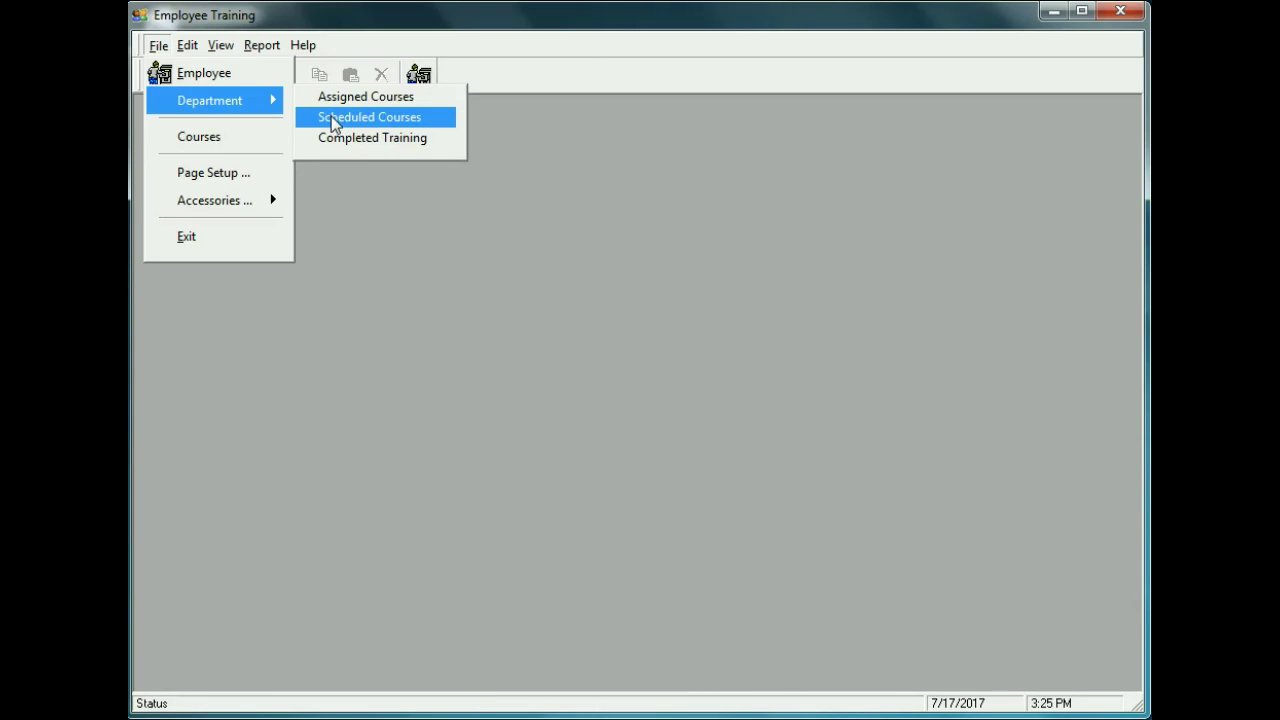
left_click(334, 121)
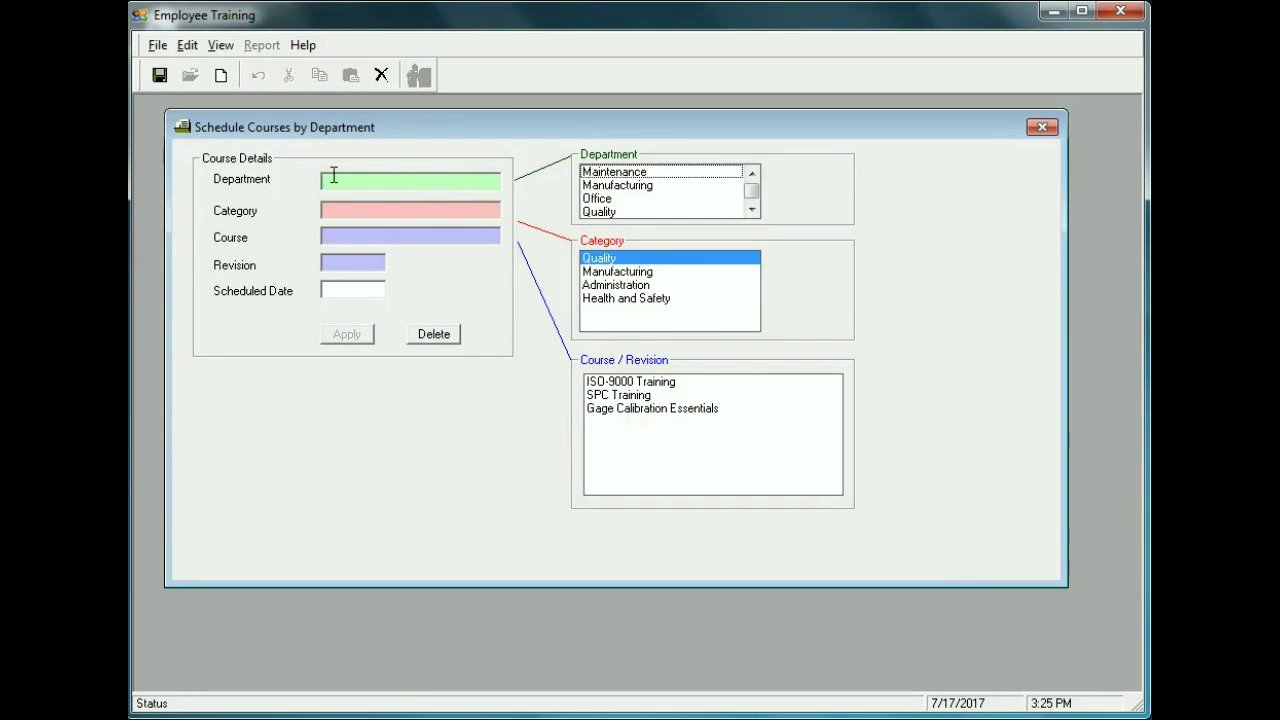
left_click(598, 187)
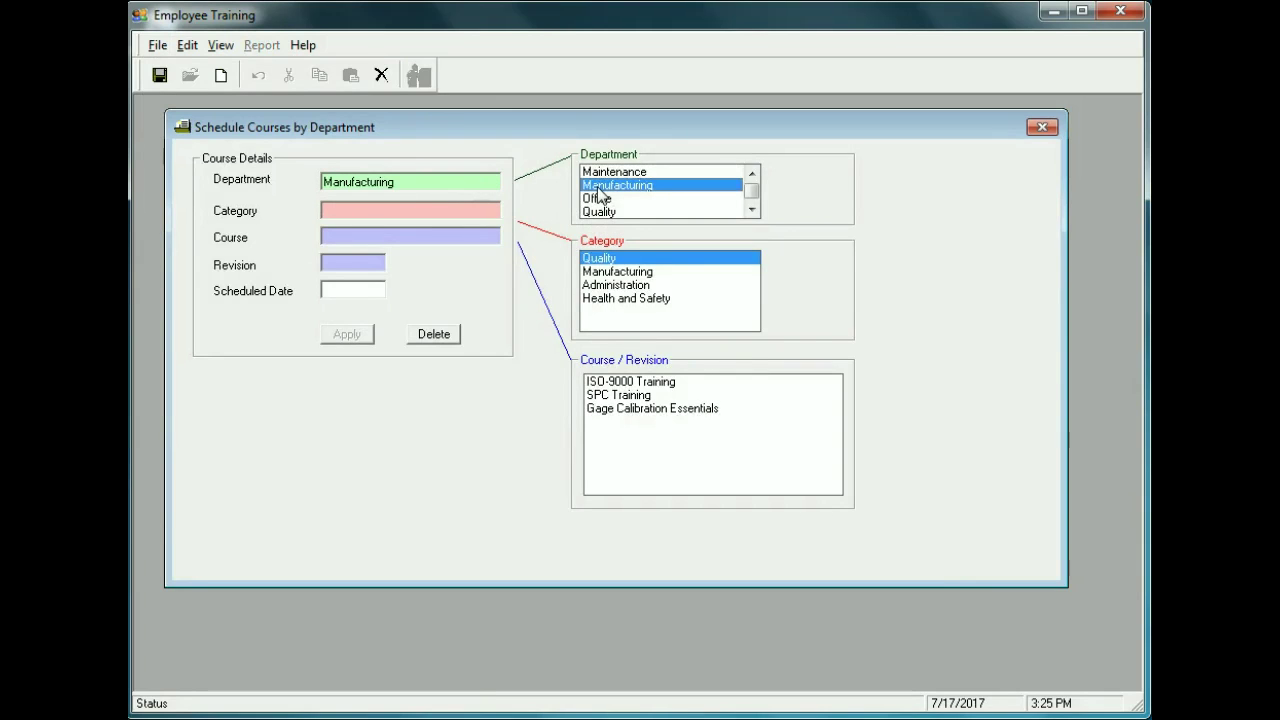
left_click(604, 262)
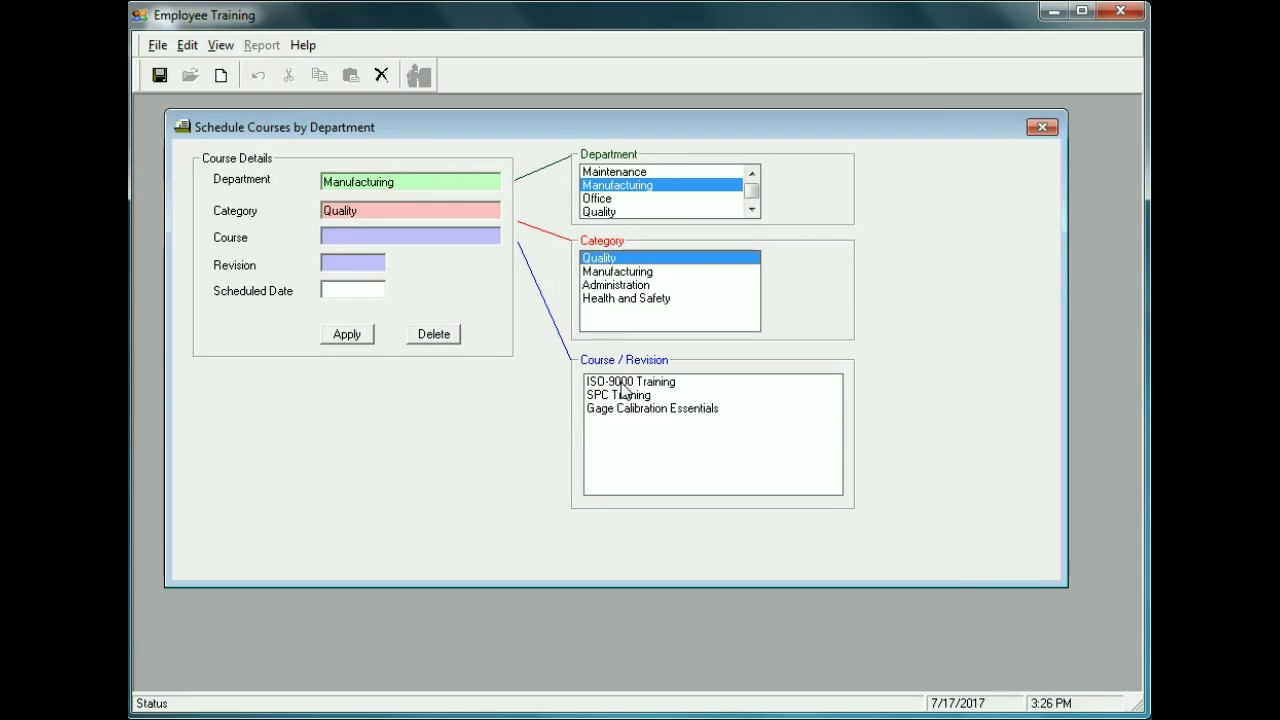
left_click(622, 384)
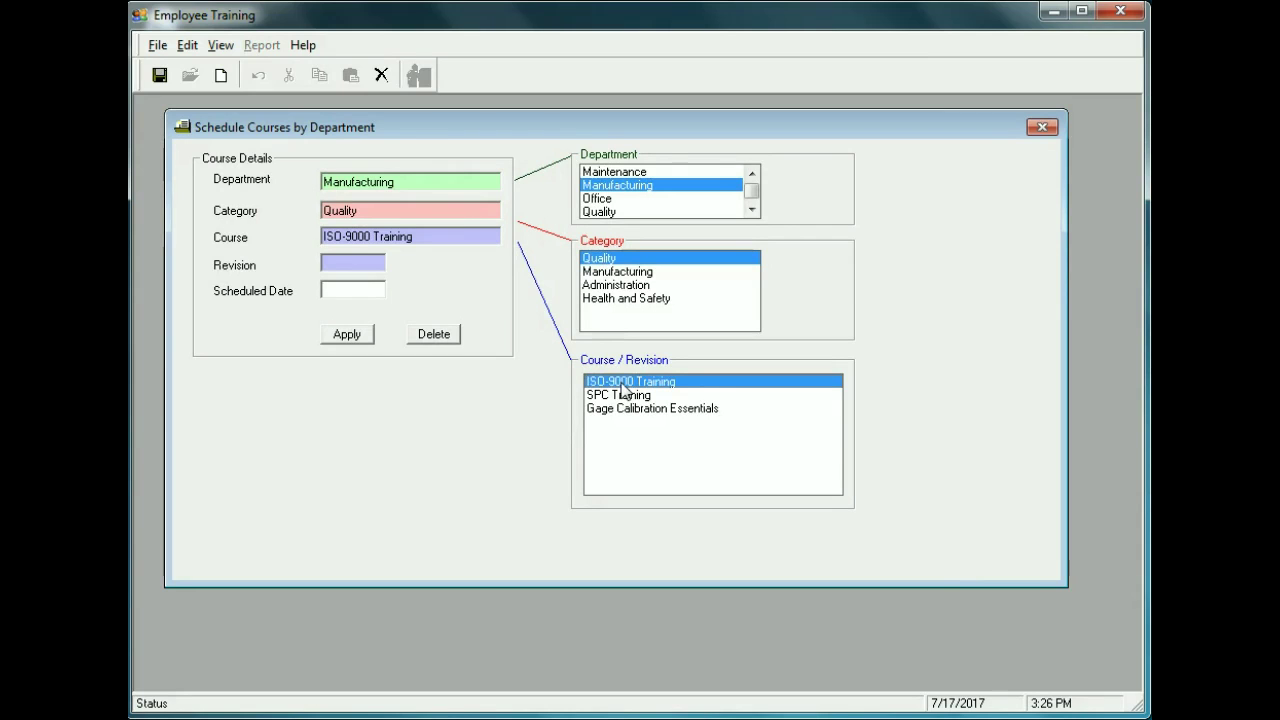
left_click(364, 291)
type("7/")
type("30-201")
type("7")
left_click(346, 334)
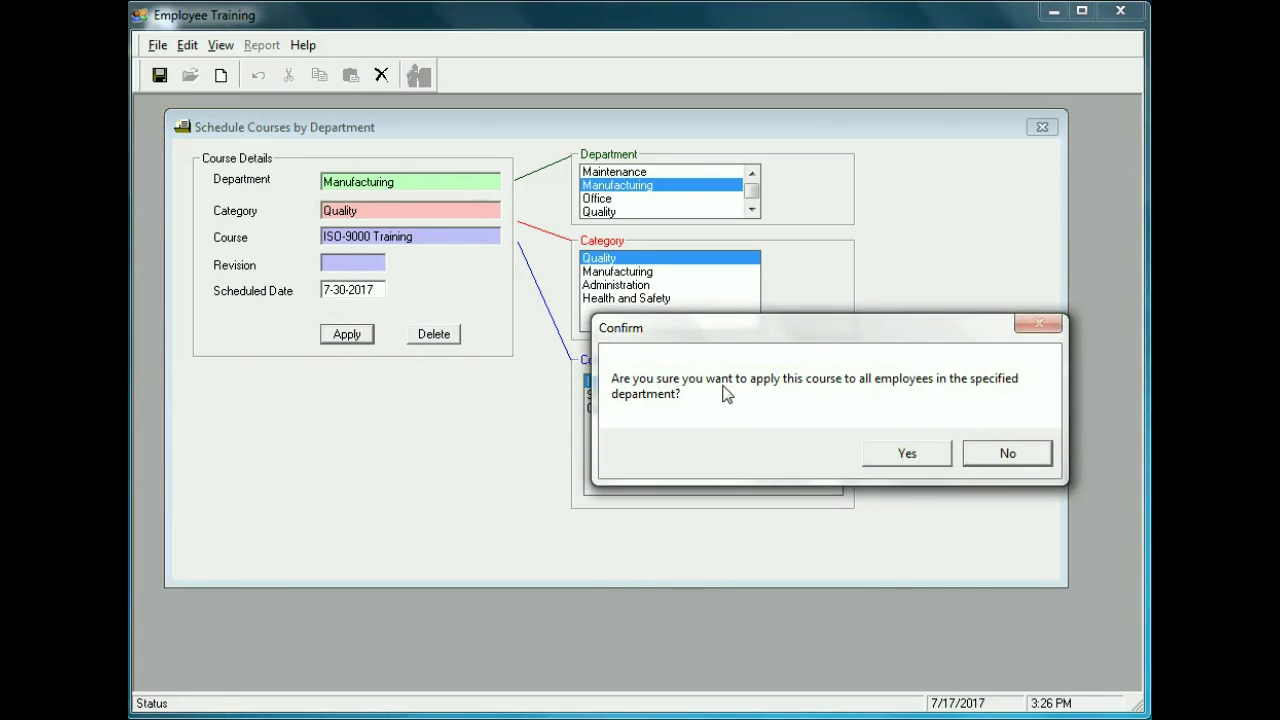
left_click(908, 455)
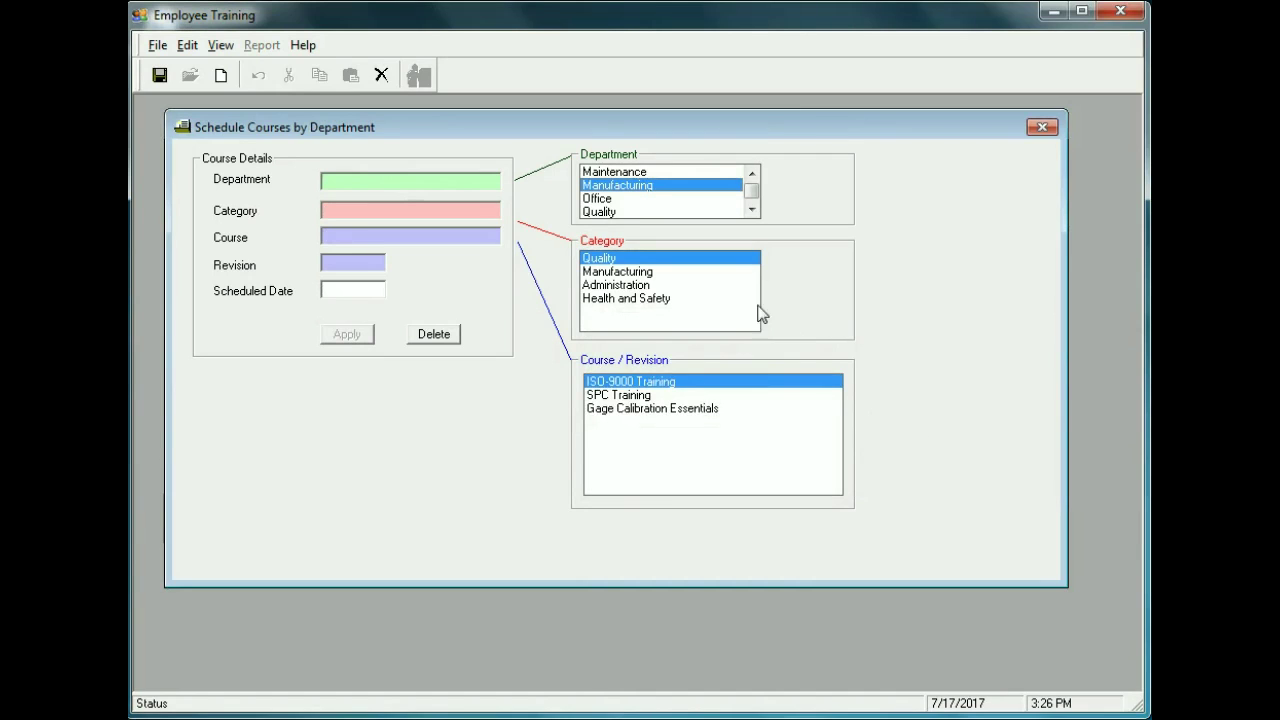
left_click(1042, 128)
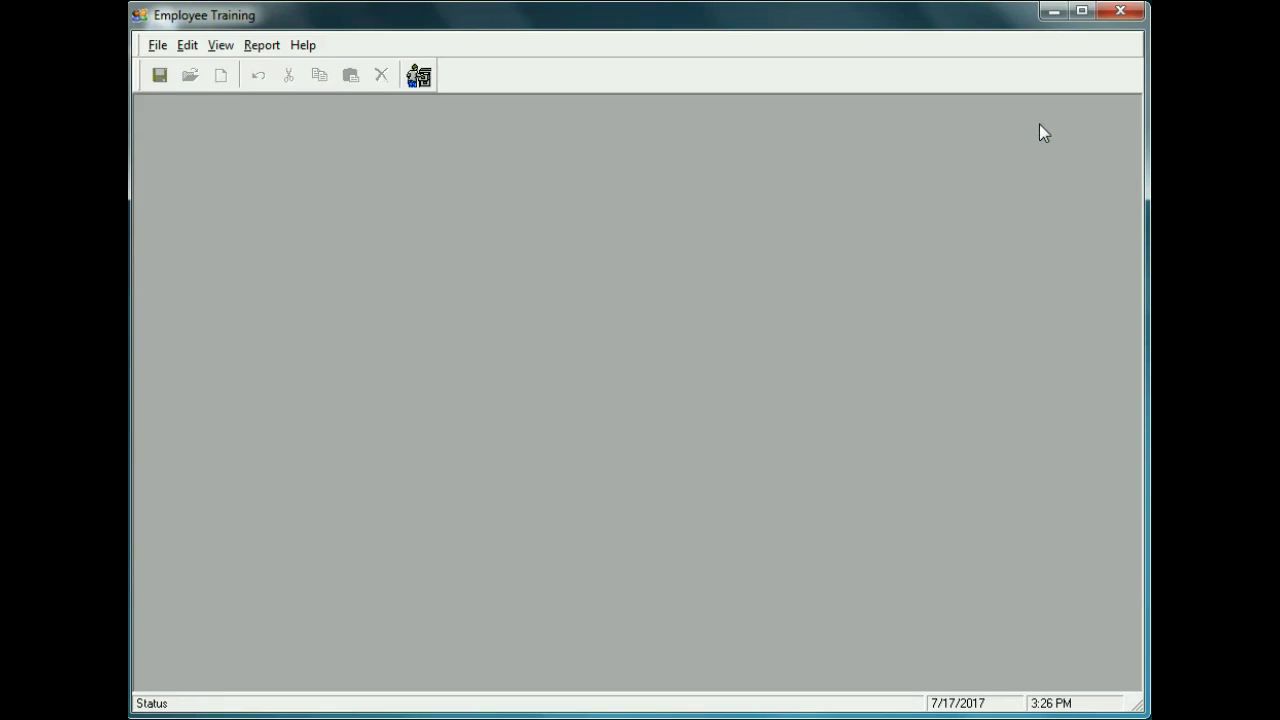
left_click(152, 45)
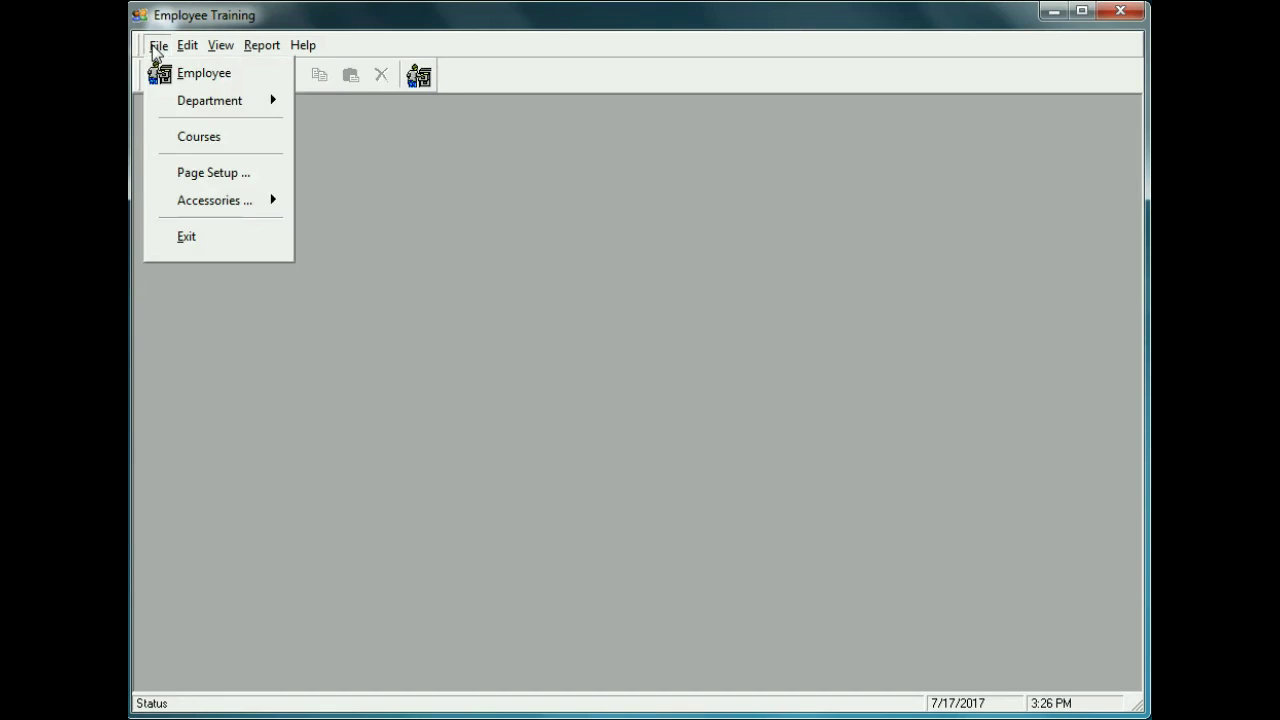
left_click(198, 80)
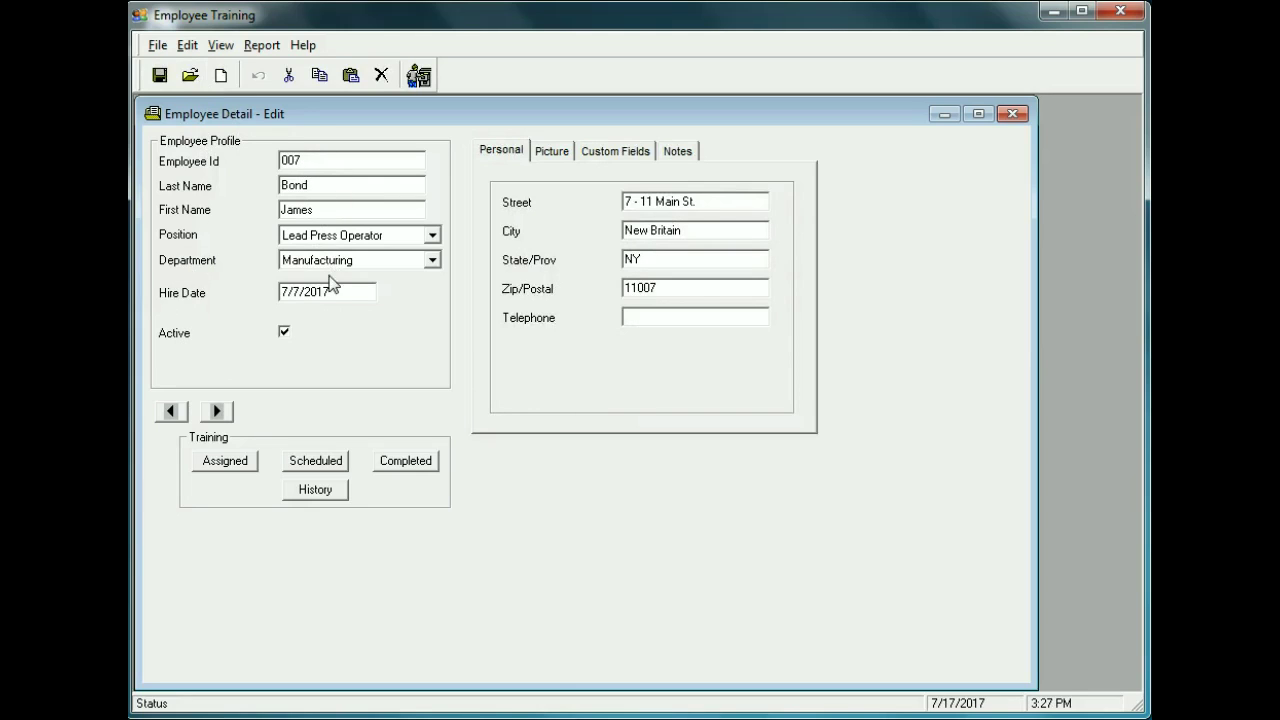
left_click(316, 462)
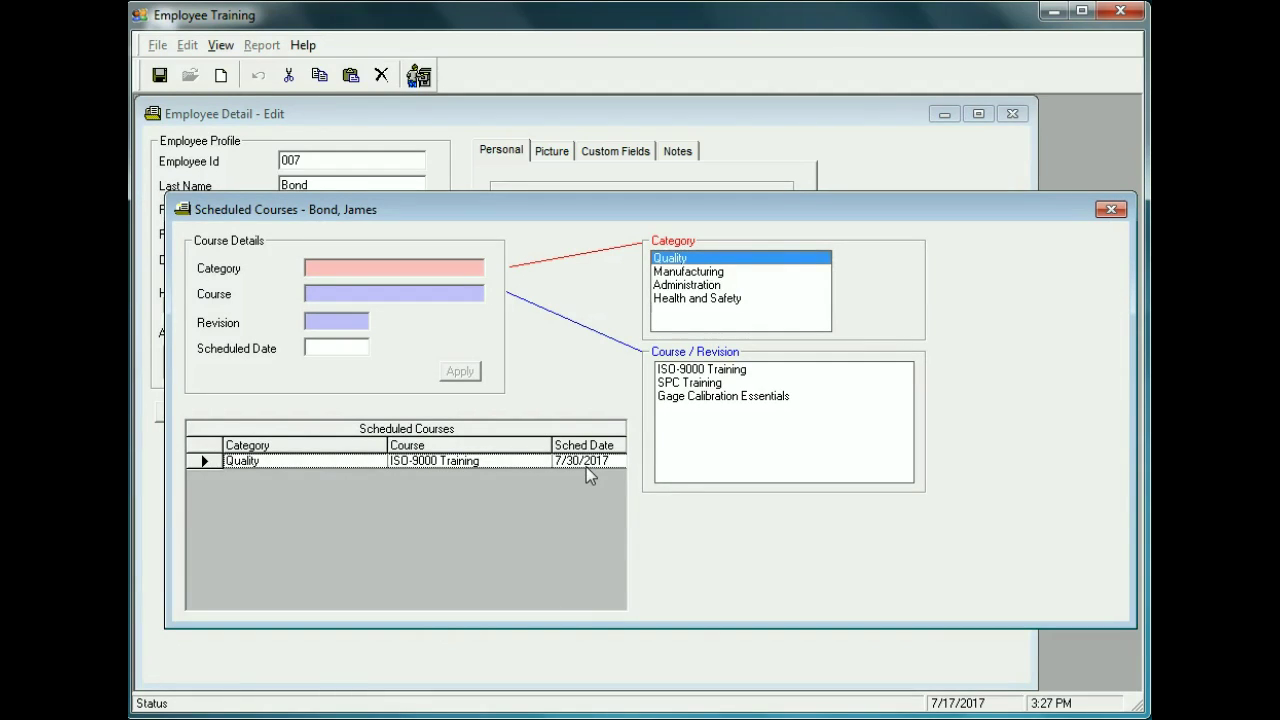
left_click(1112, 209)
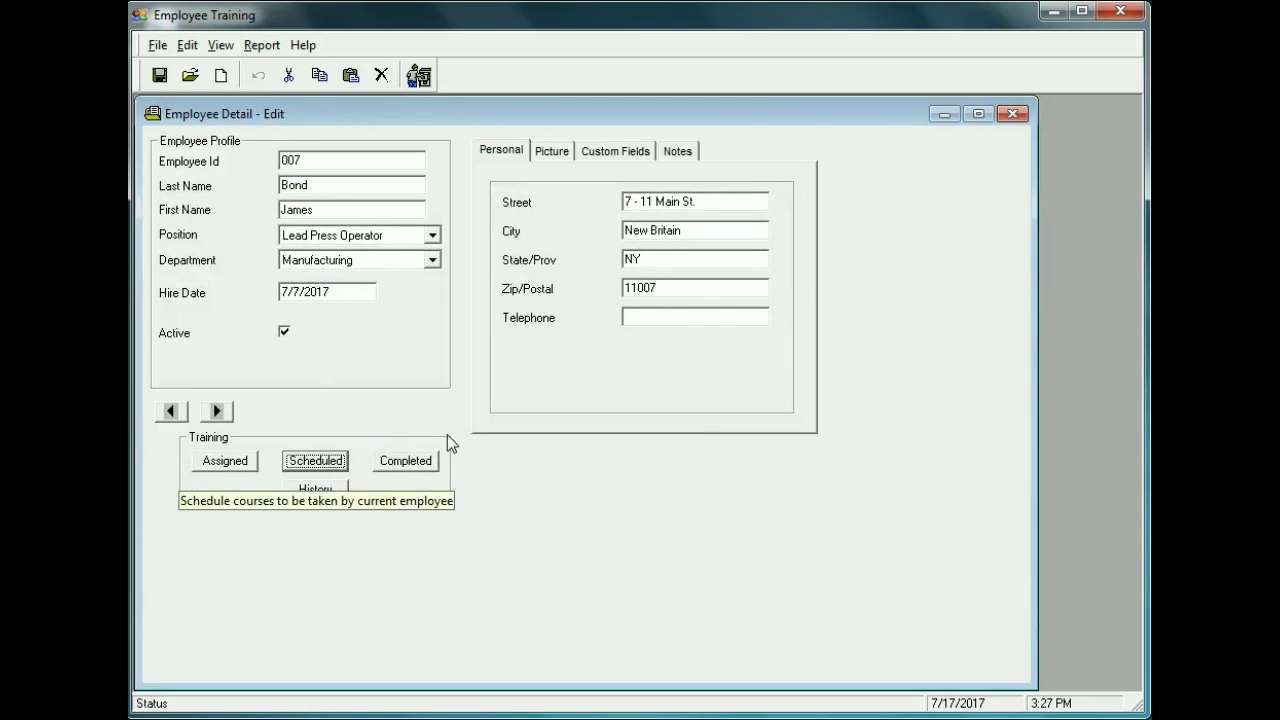
left_click(1012, 114)
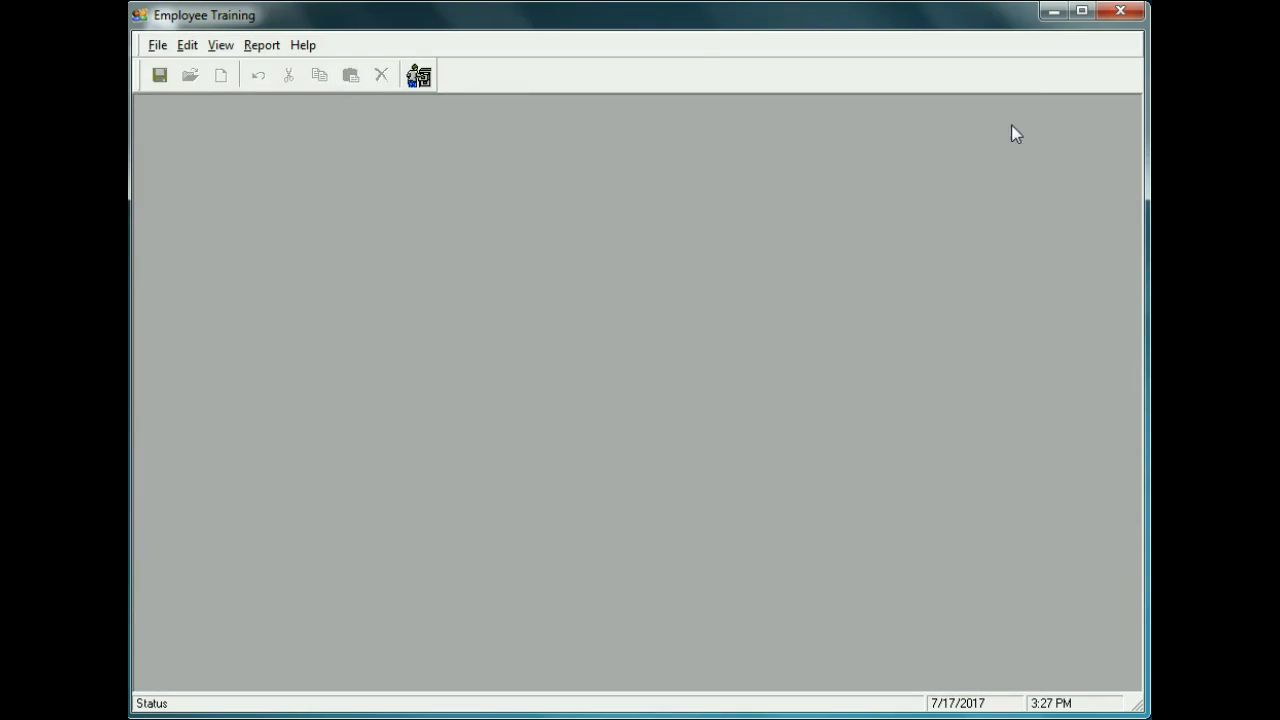
- In Completed Training by Department, select Manufacturing, the Quality category and ISO-9000 Training
left_click(160, 47)
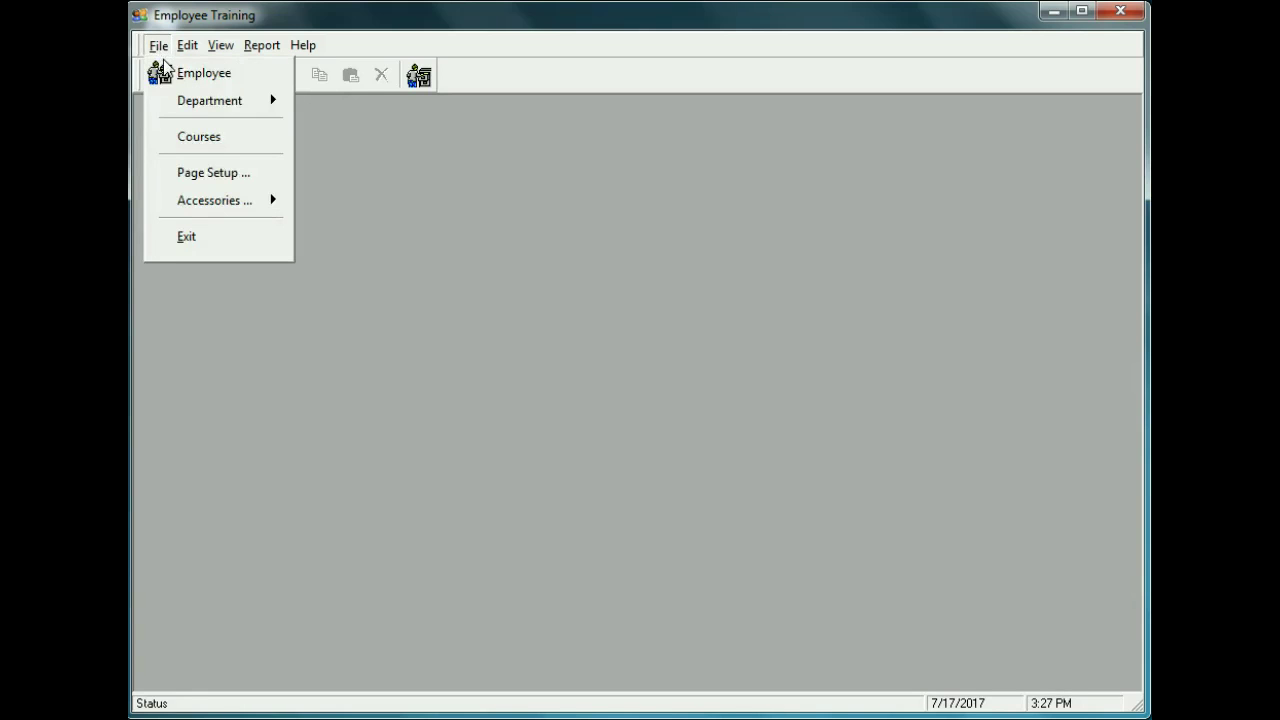
mouse_move(189, 112)
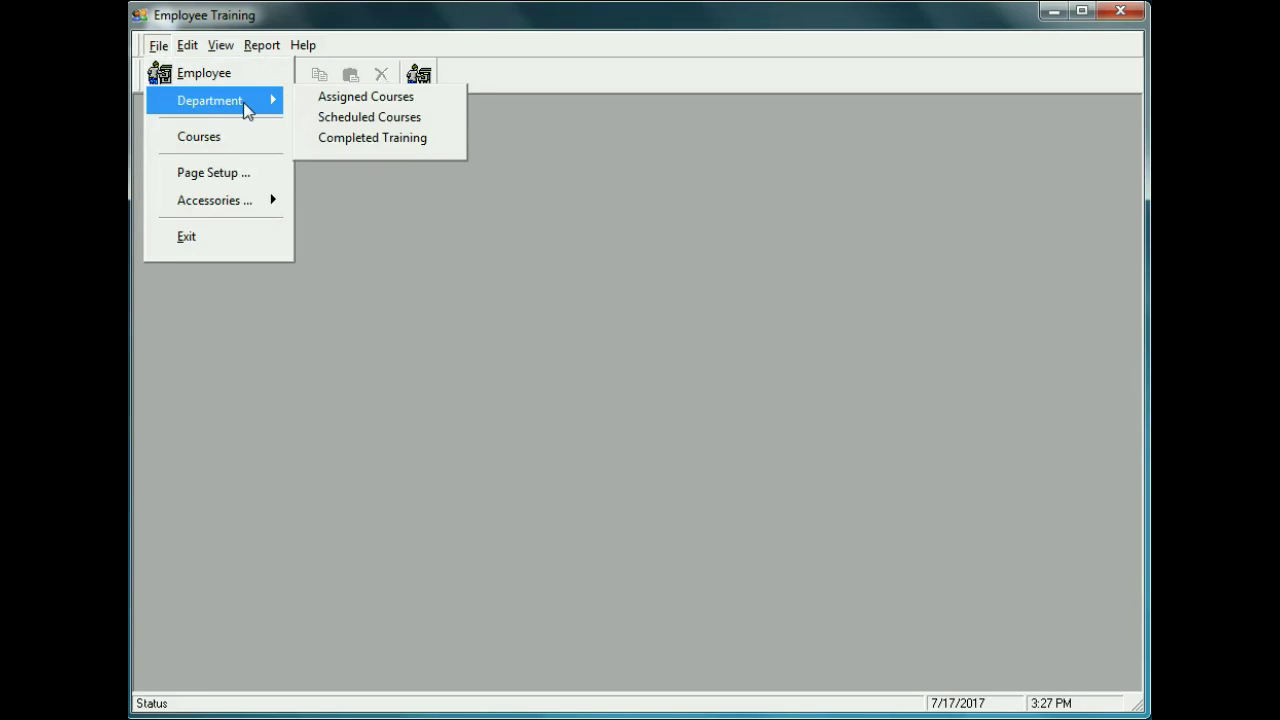
left_click(347, 137)
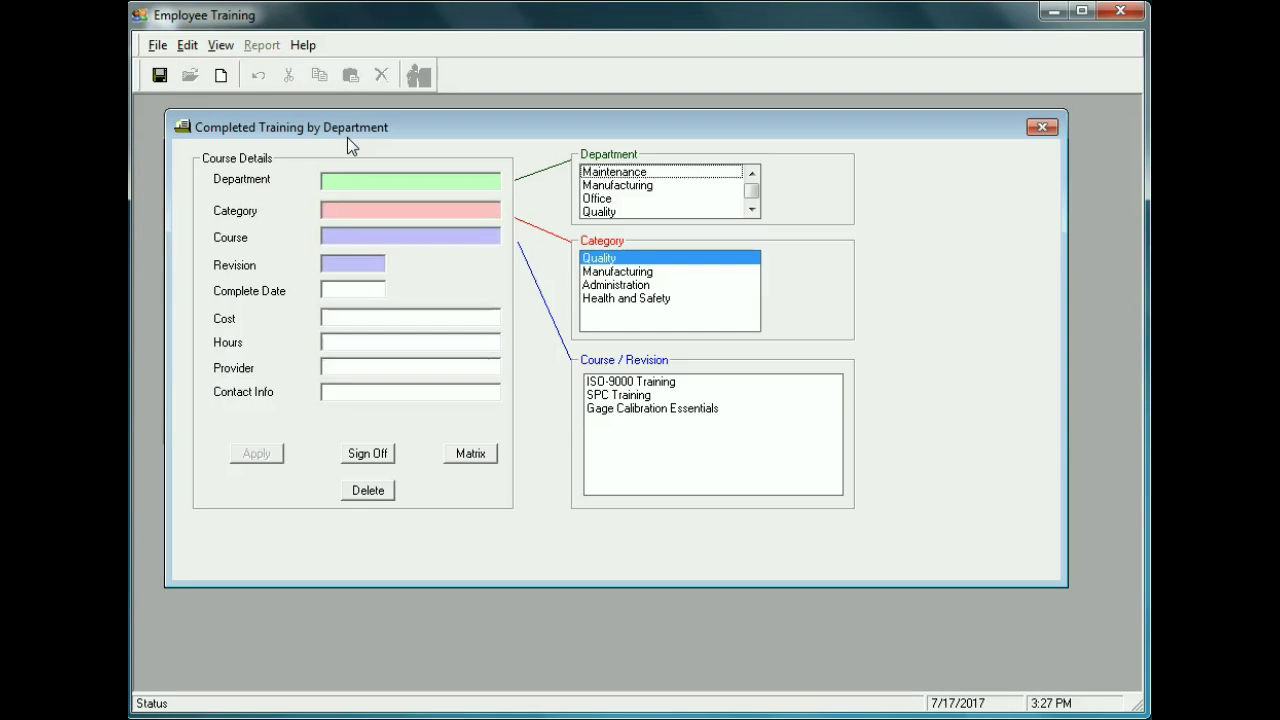
left_click(595, 186)
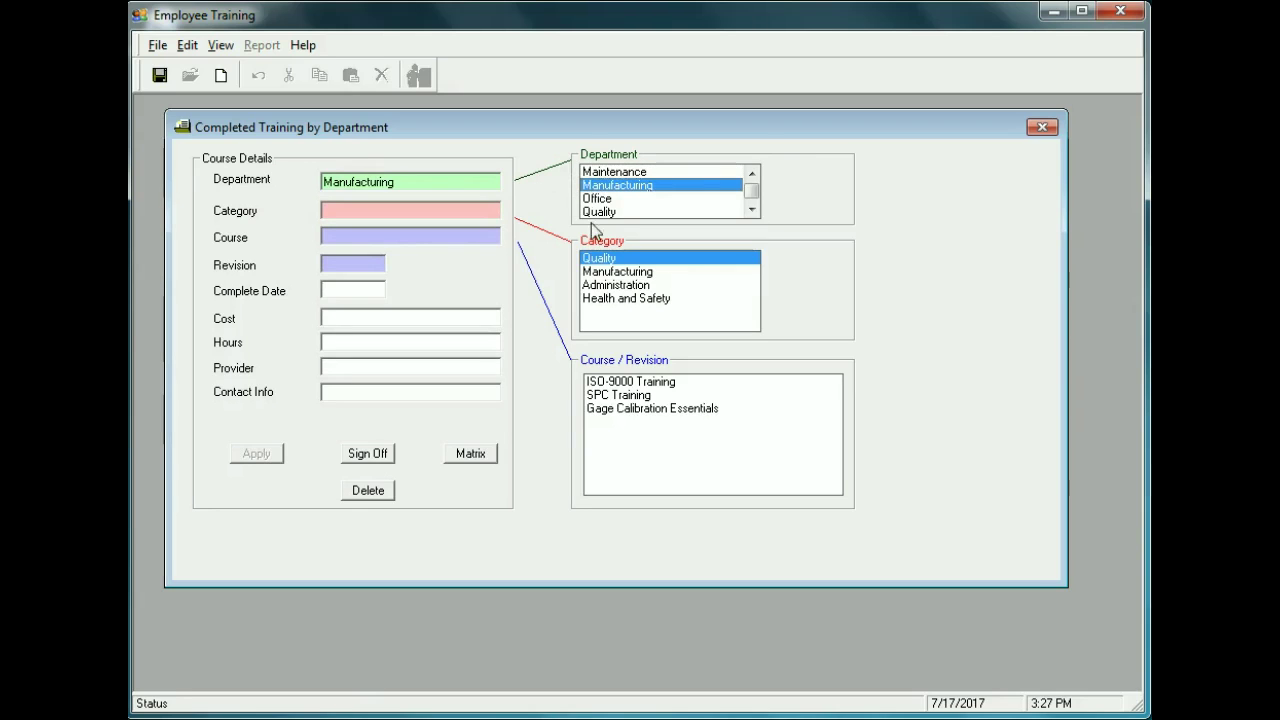
left_click(601, 262)
left_click(612, 385)
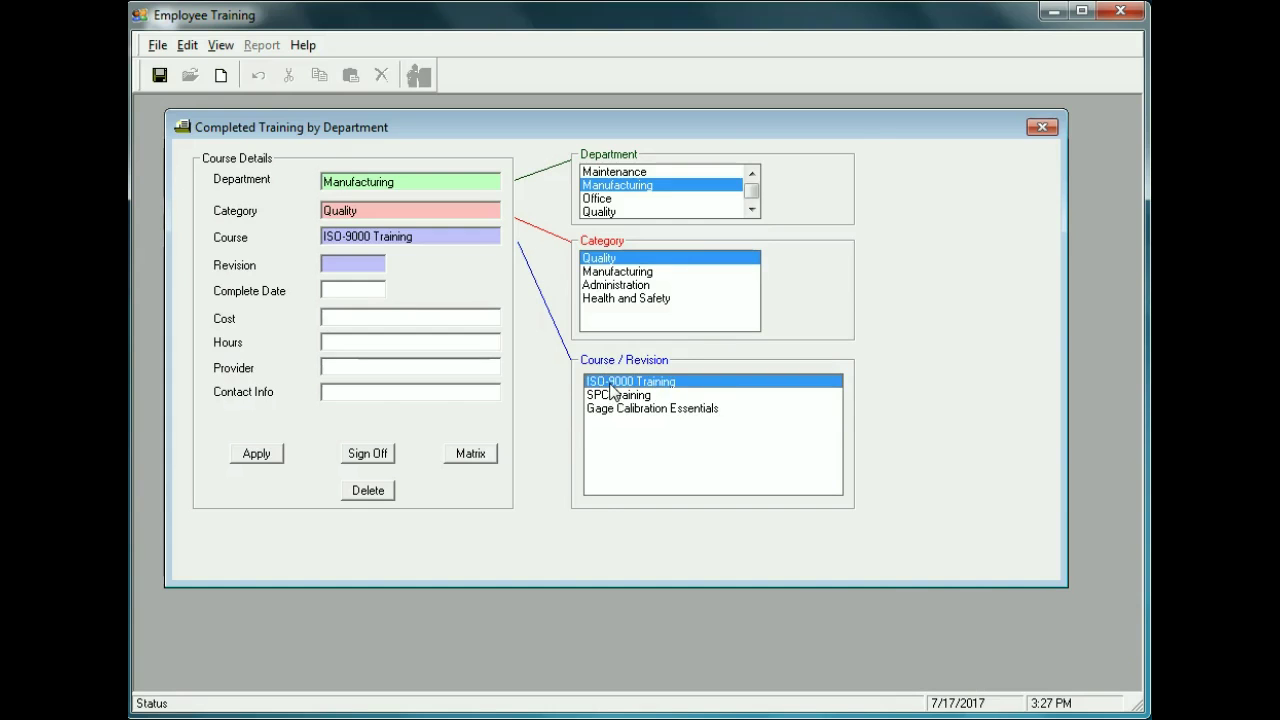
- Enter completion date 7-30-2017, cost 1500 and 7 hours, and apply to all employees
left_click(346, 292)
type("7-30-2017")
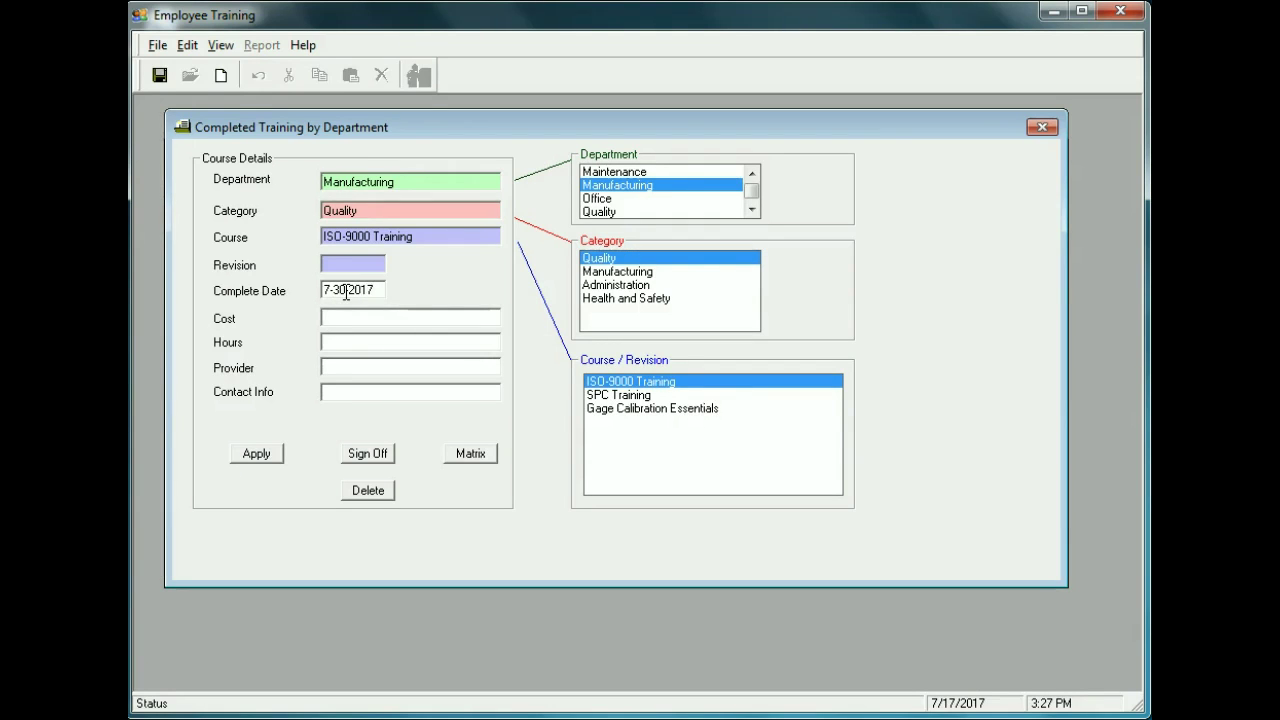
left_click(336, 317)
type("1500")
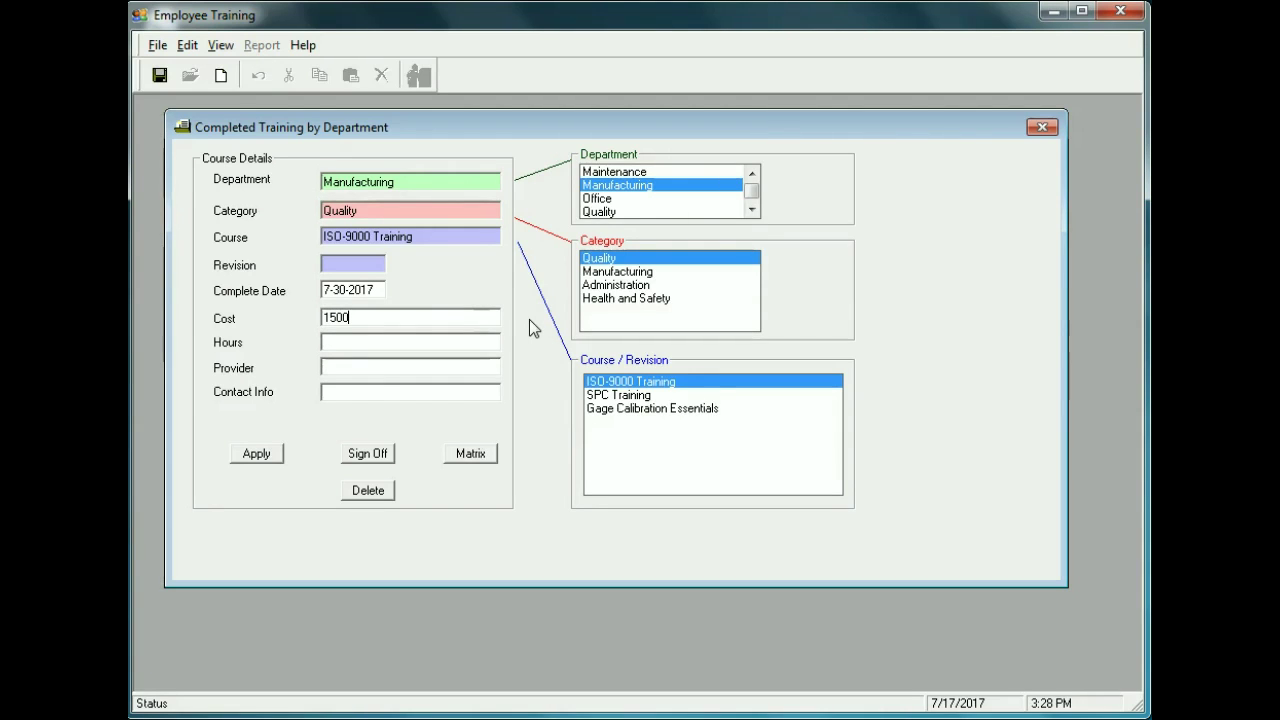
left_click(340, 338)
type("7")
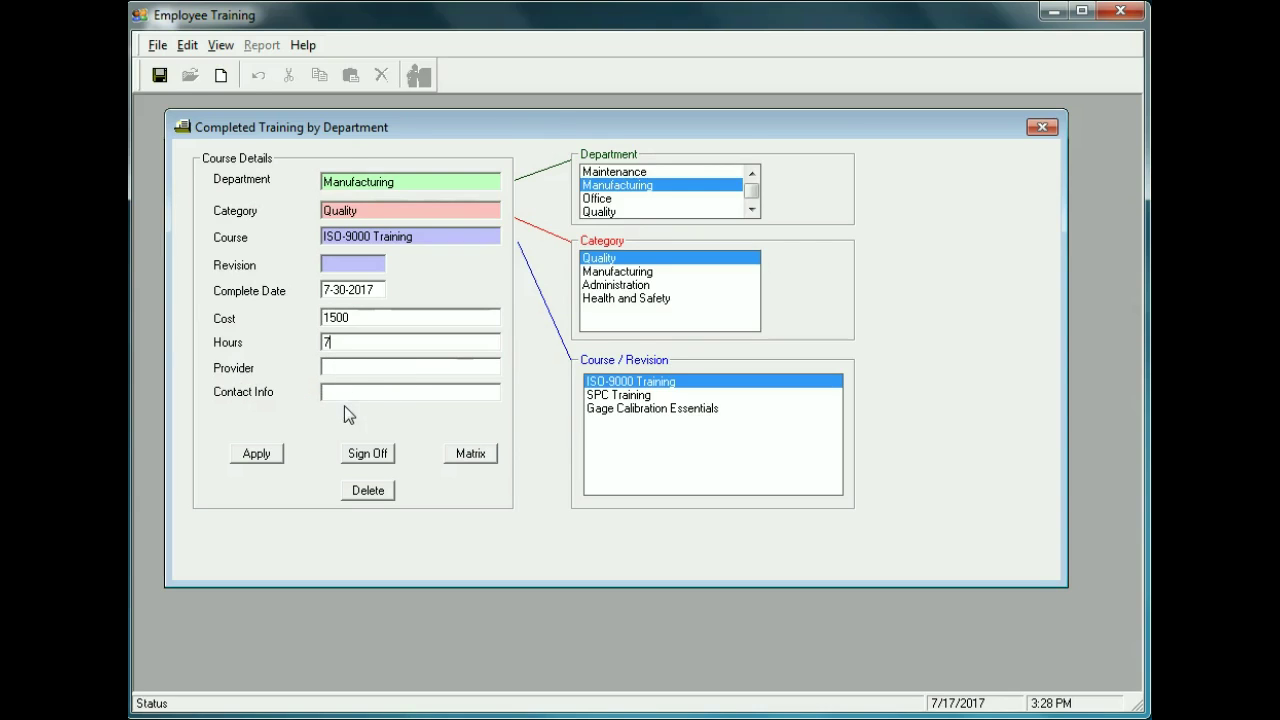
left_click(260, 455)
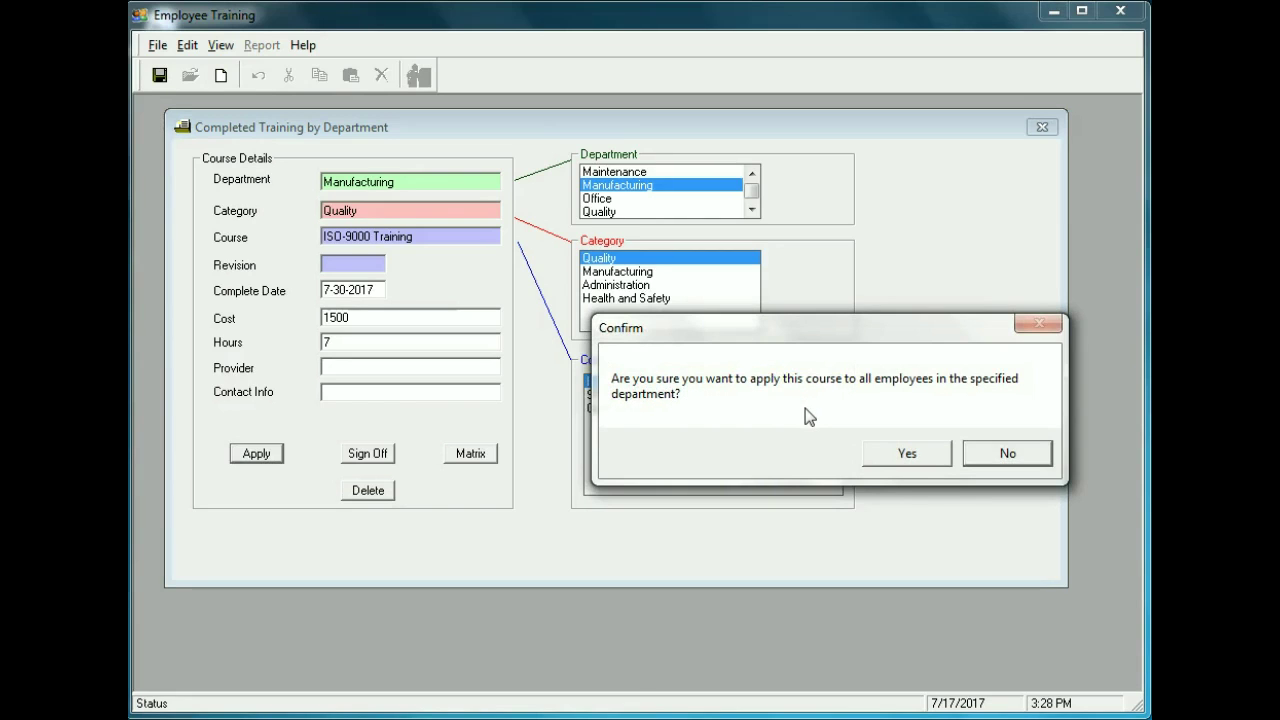
left_click(905, 456)
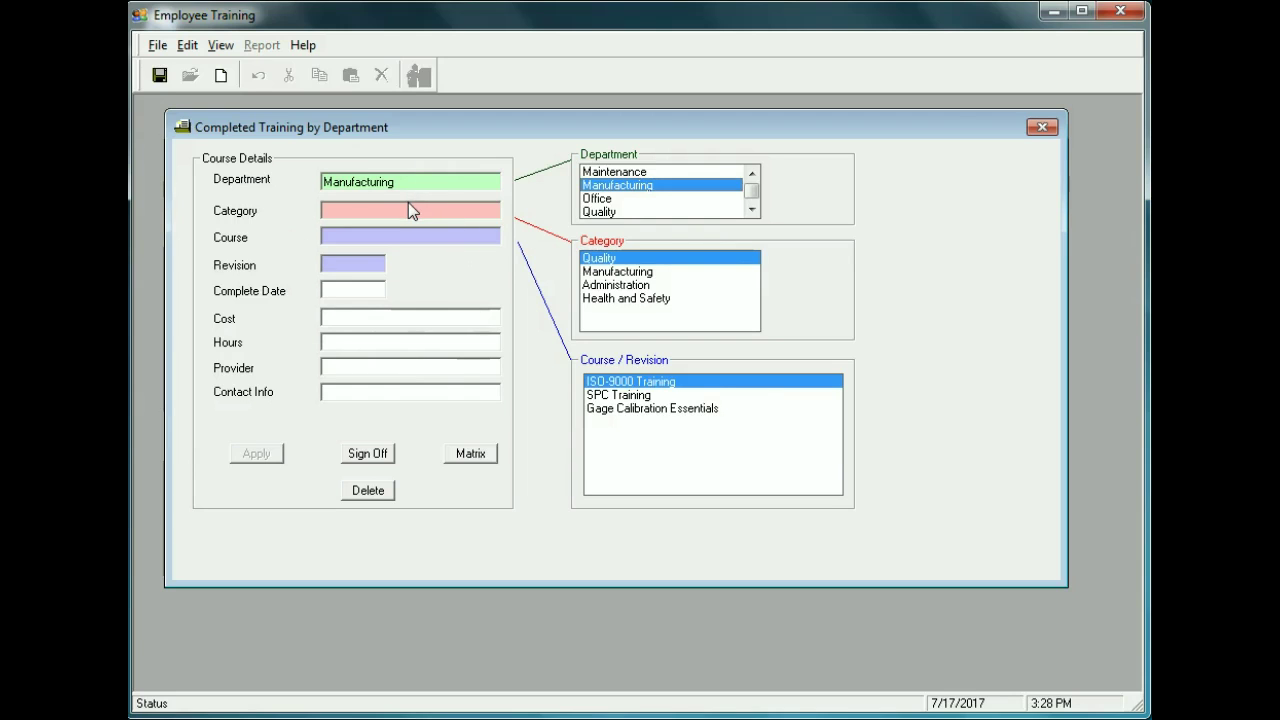
- Check a Manufacturing employee's scheduled courses and history for the ISO-9000 completion, then close their record
left_click(1041, 127)
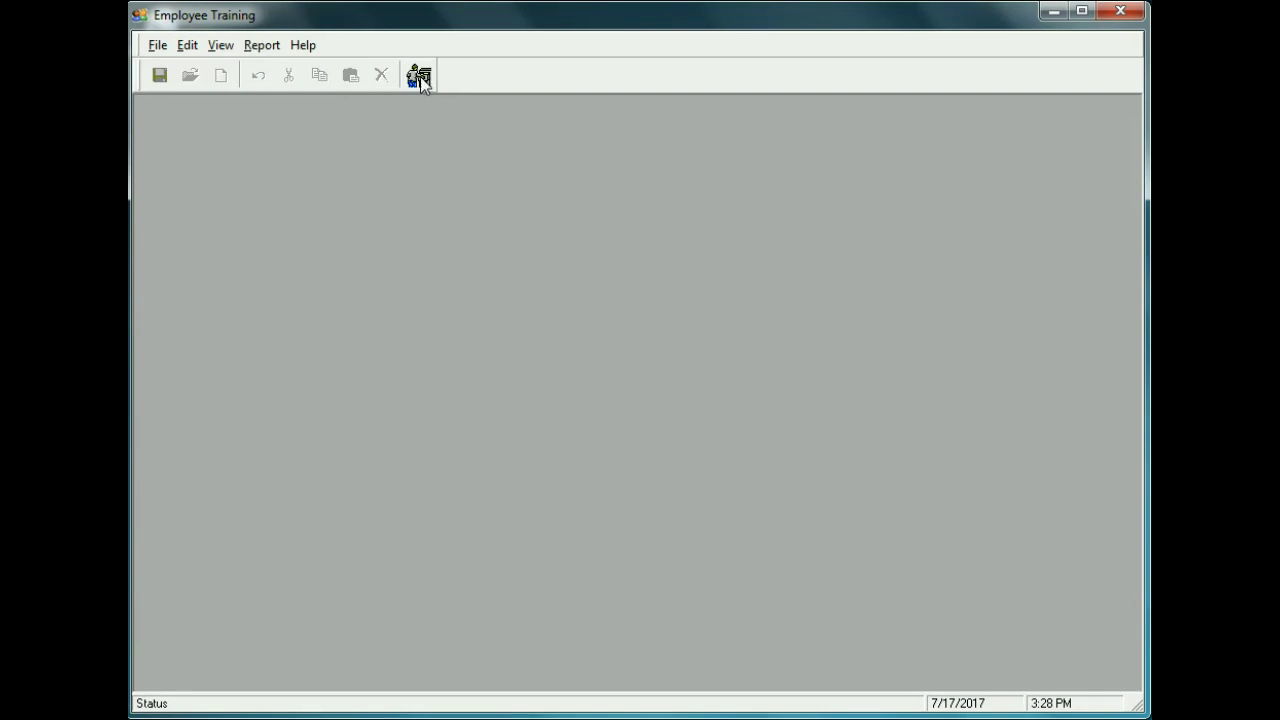
left_click(158, 50)
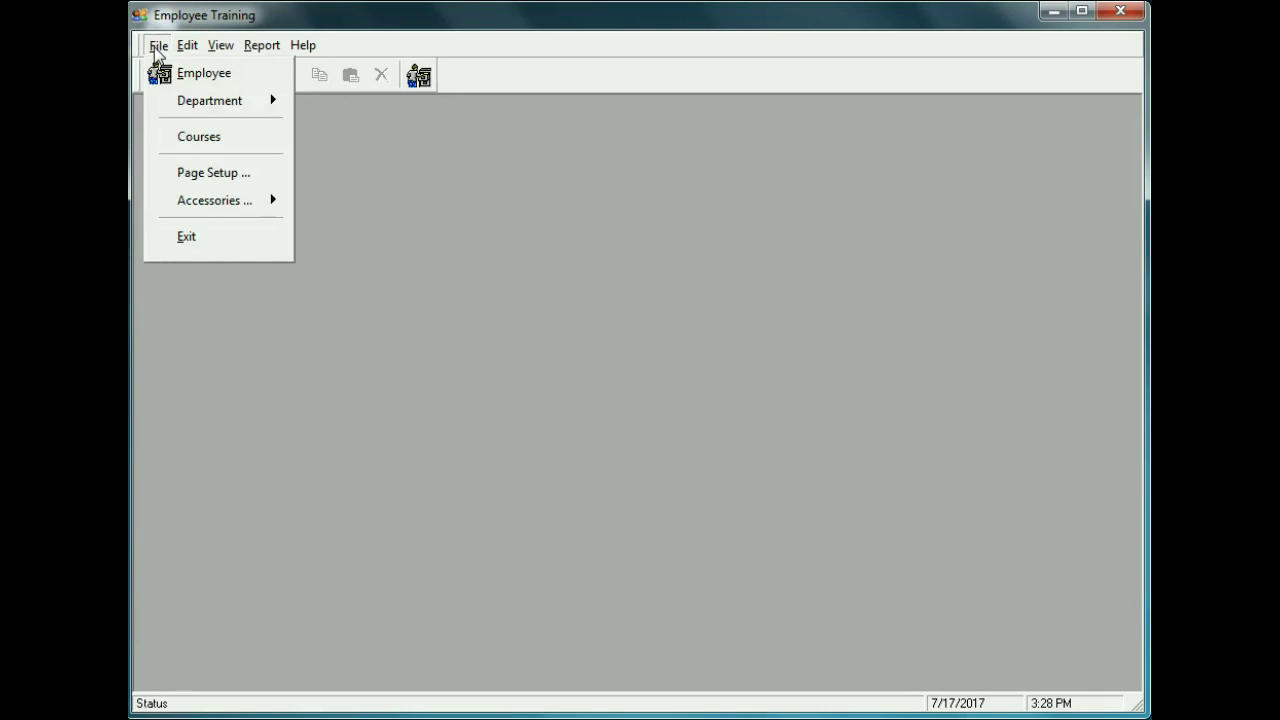
left_click(189, 75)
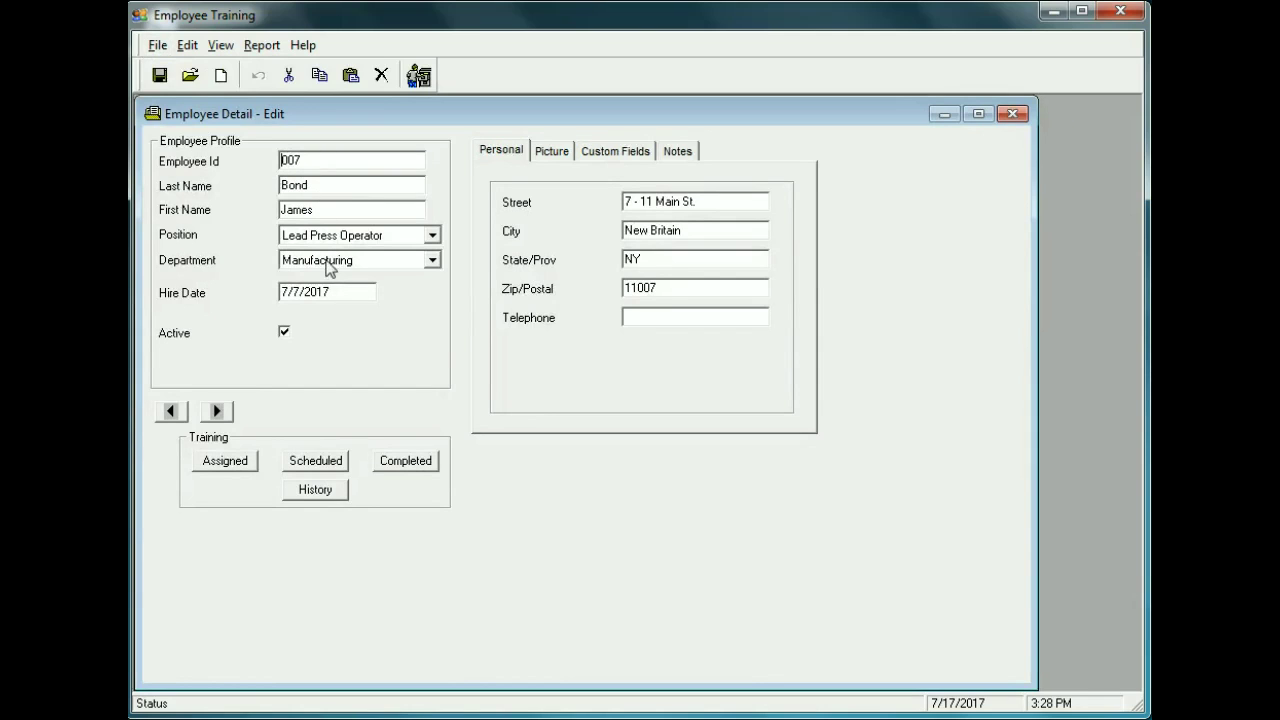
left_click(312, 460)
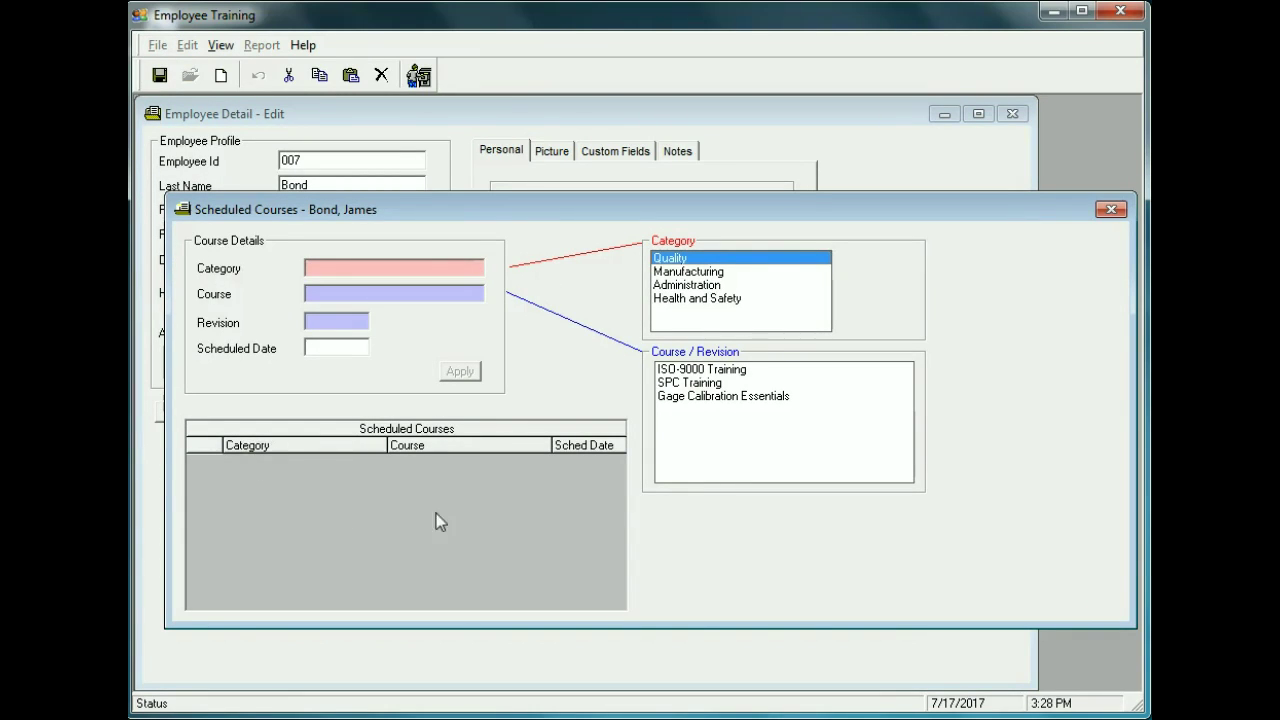
left_click(1110, 209)
left_click(315, 489)
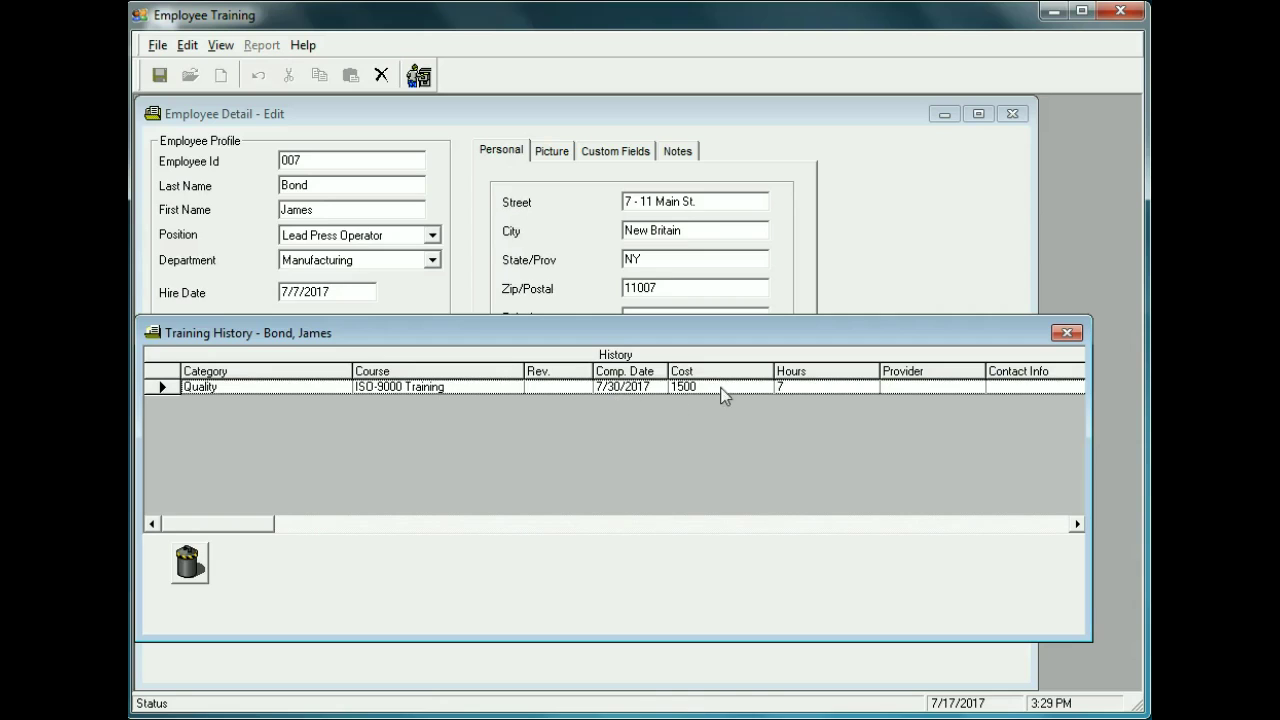
left_click(1065, 334)
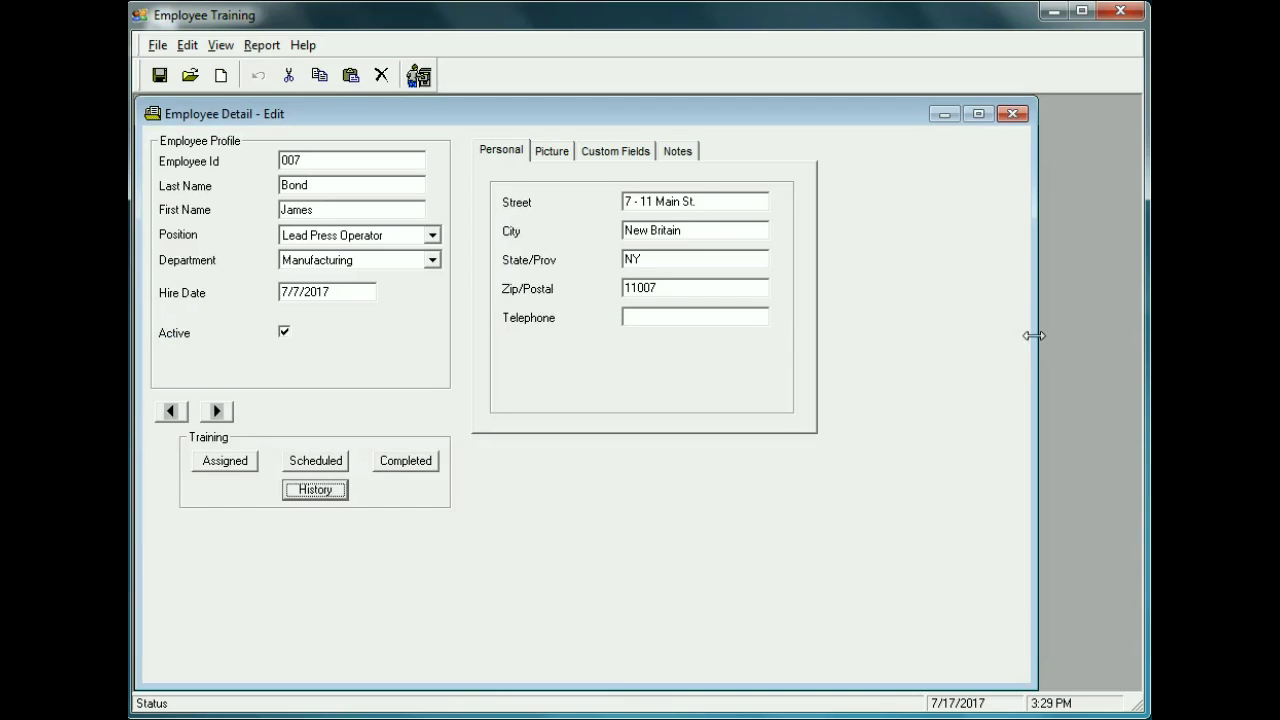
left_click(1012, 113)
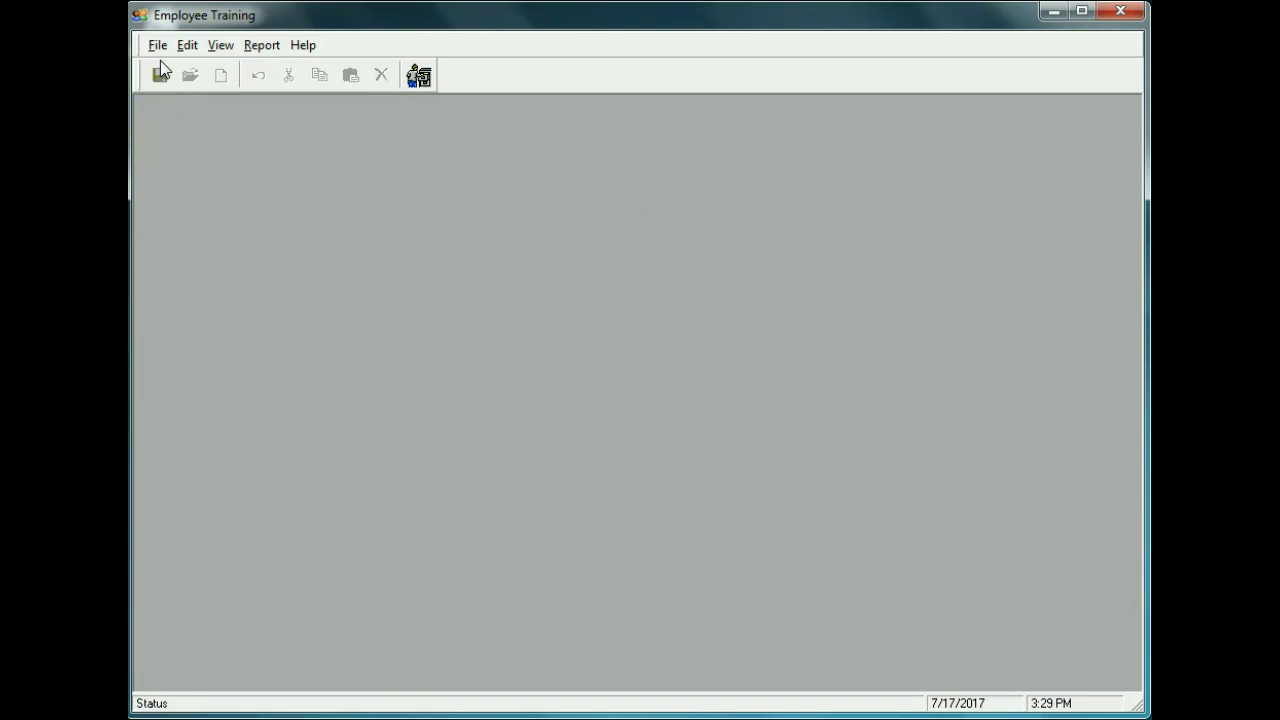
- Generate the course matrix for Manufacturing and Quality from Completed Training by Department
left_click(158, 46)
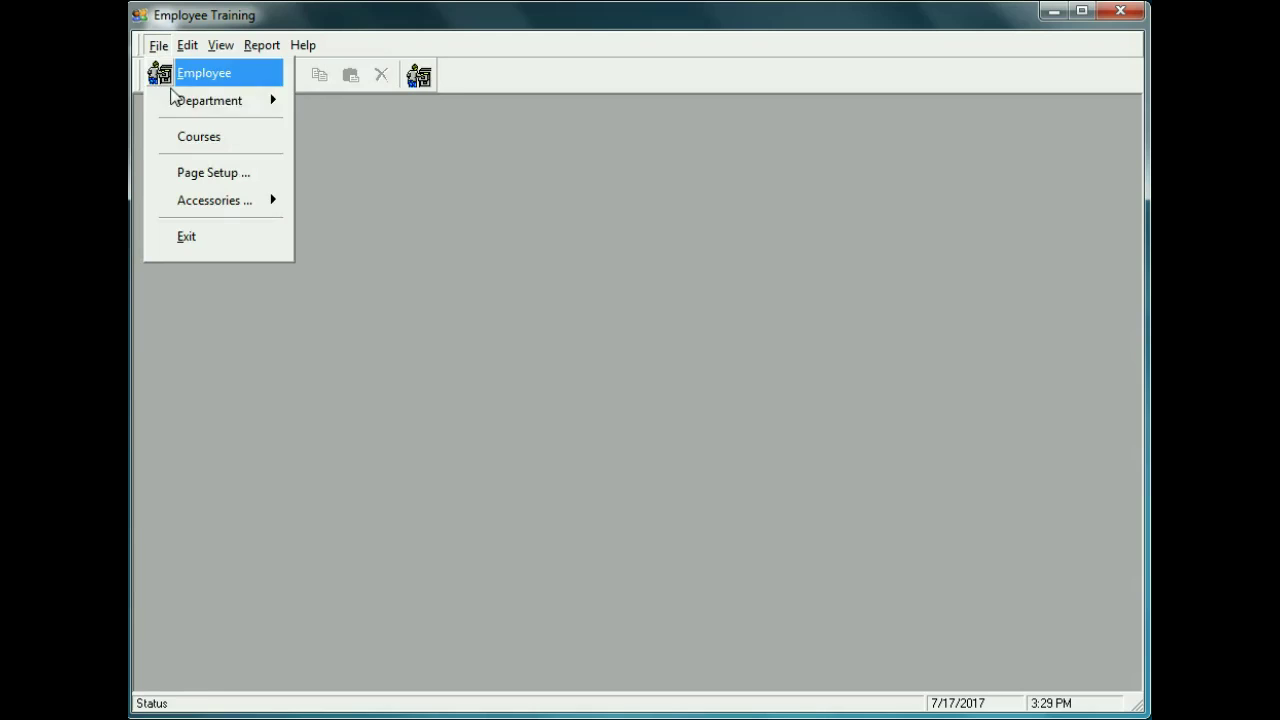
mouse_move(184, 110)
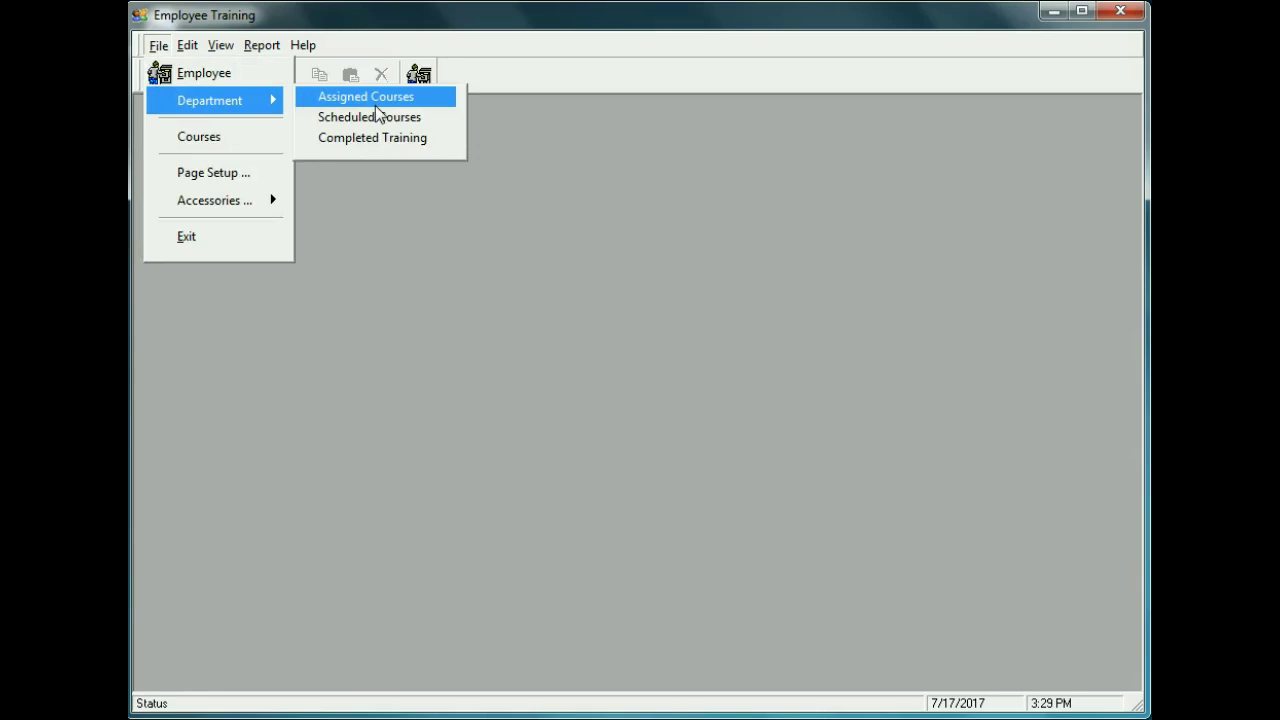
left_click(375, 140)
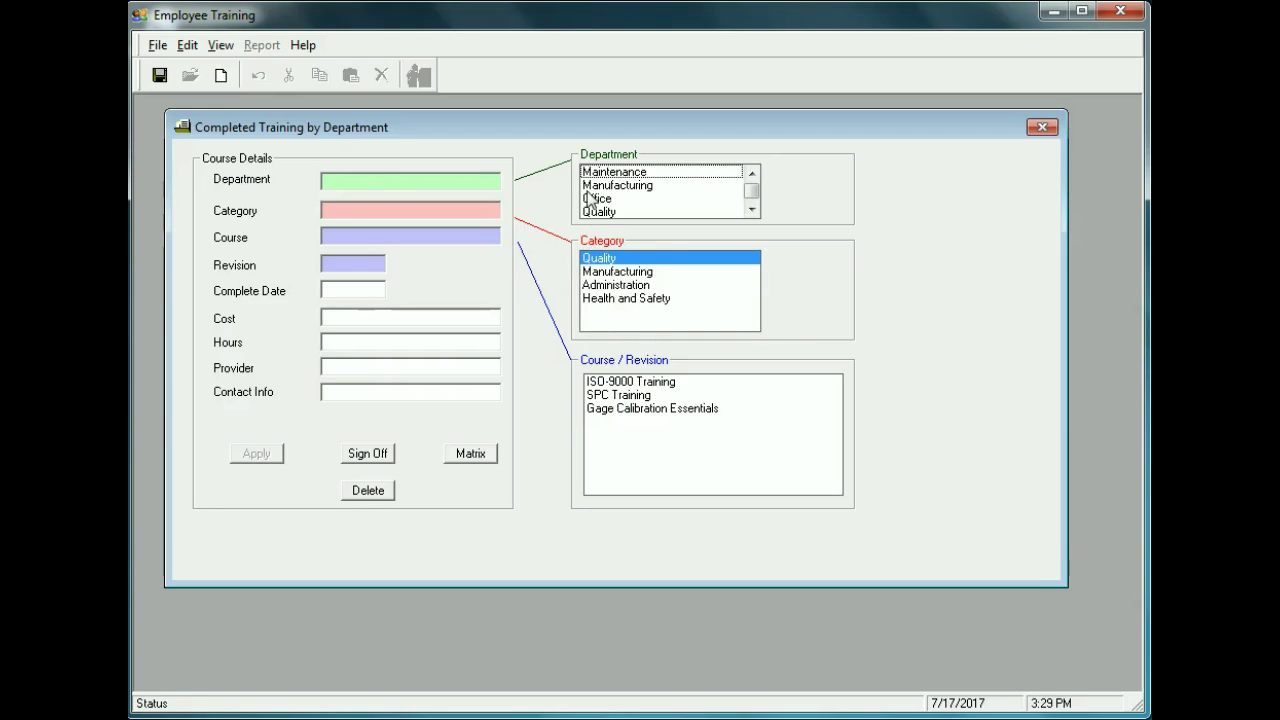
left_click(591, 187)
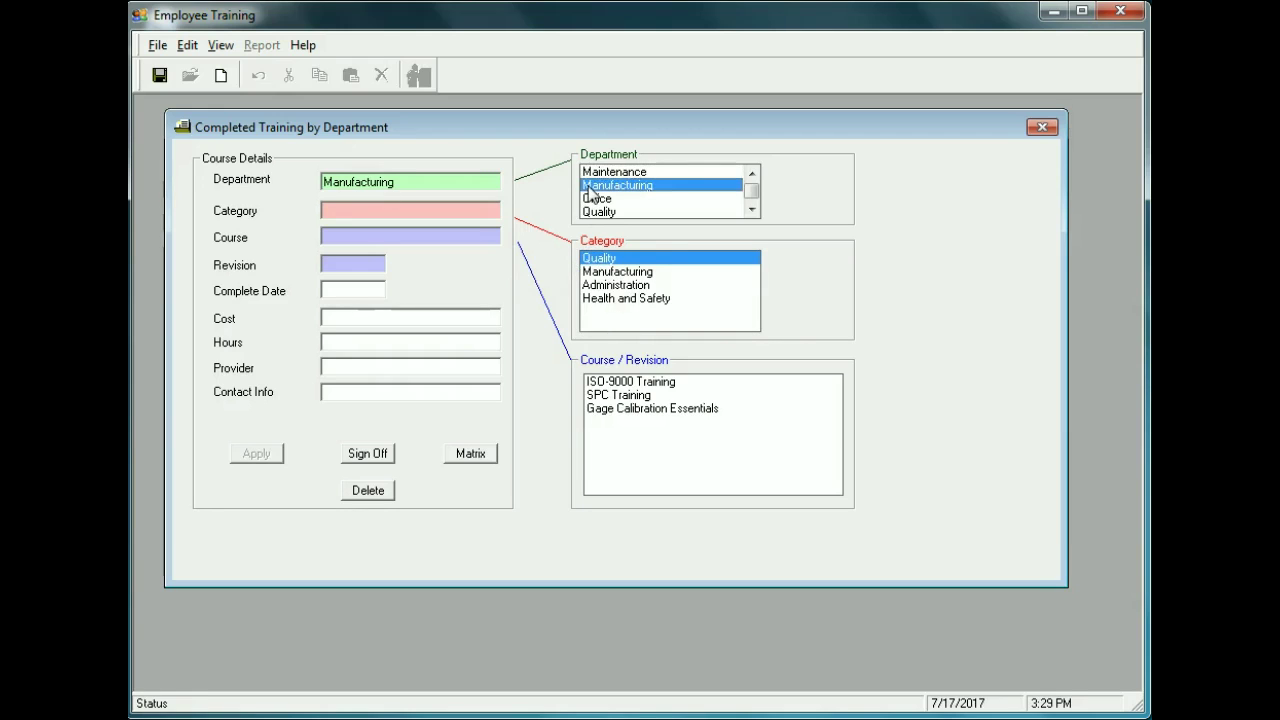
left_click(590, 260)
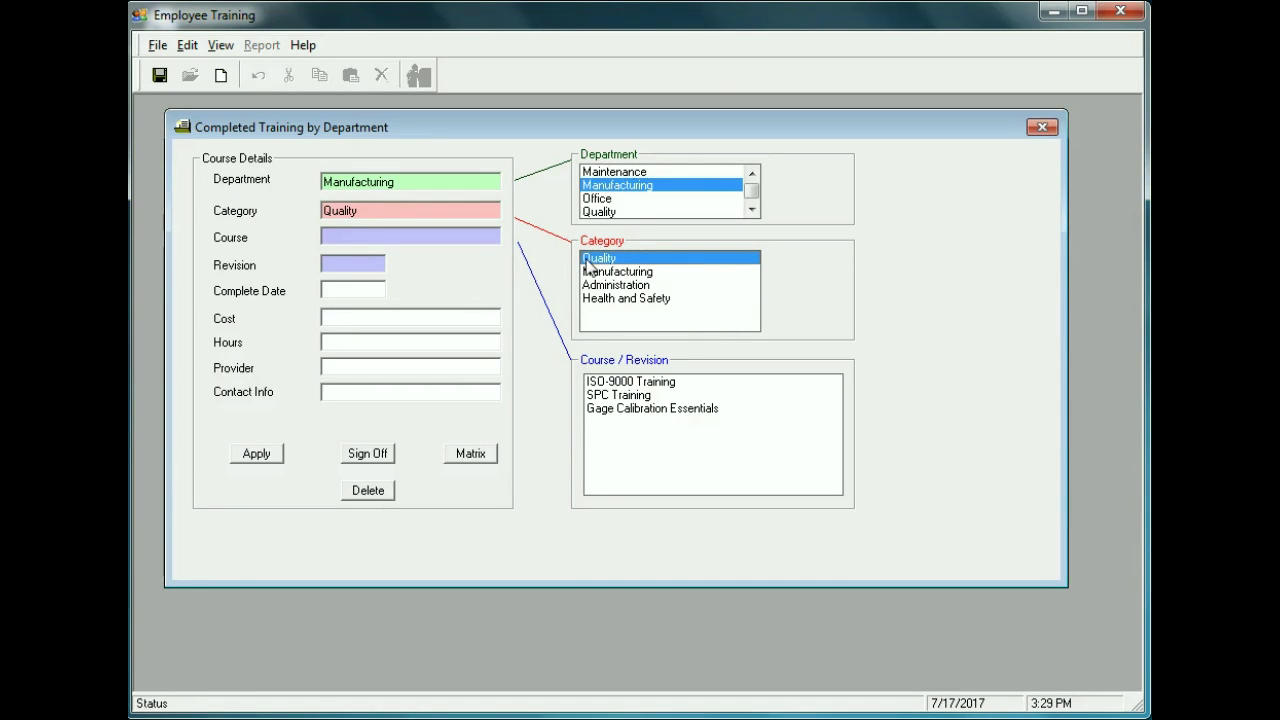
left_click(471, 456)
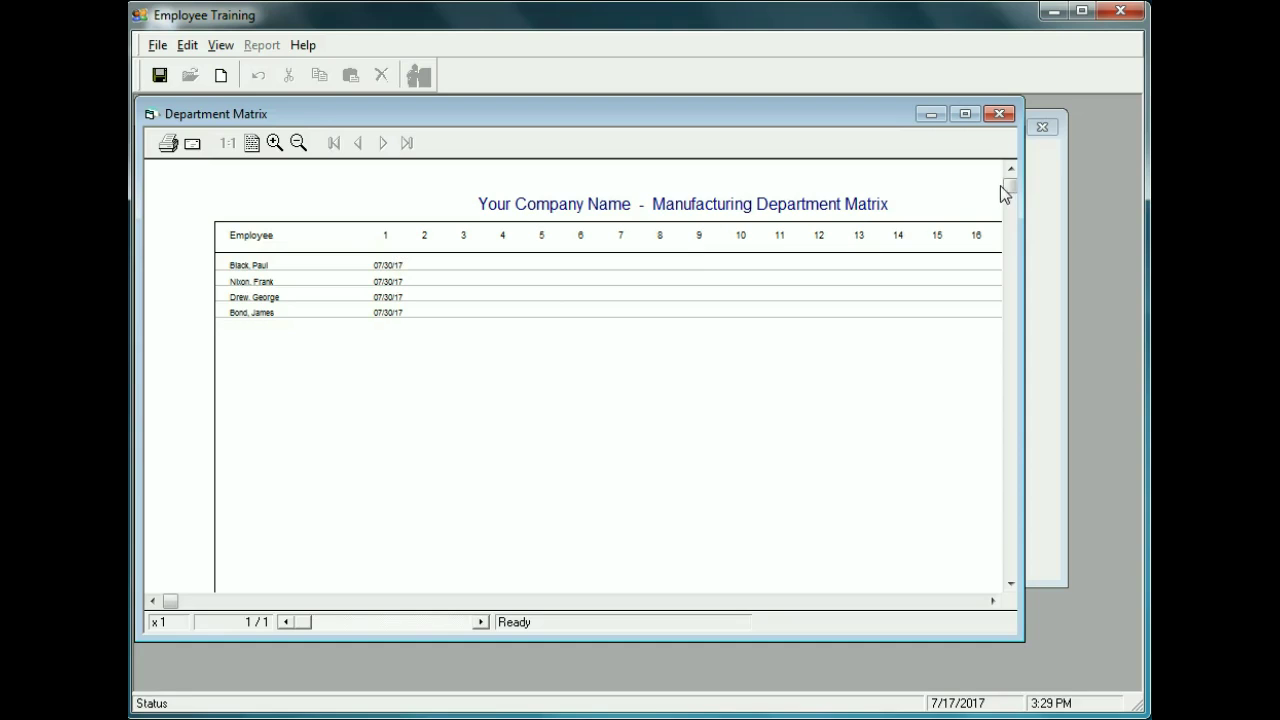
- Scroll through the matrix's 07/30/17 completions, then close the report and the department window
left_click_drag(1009, 184, 1006, 389)
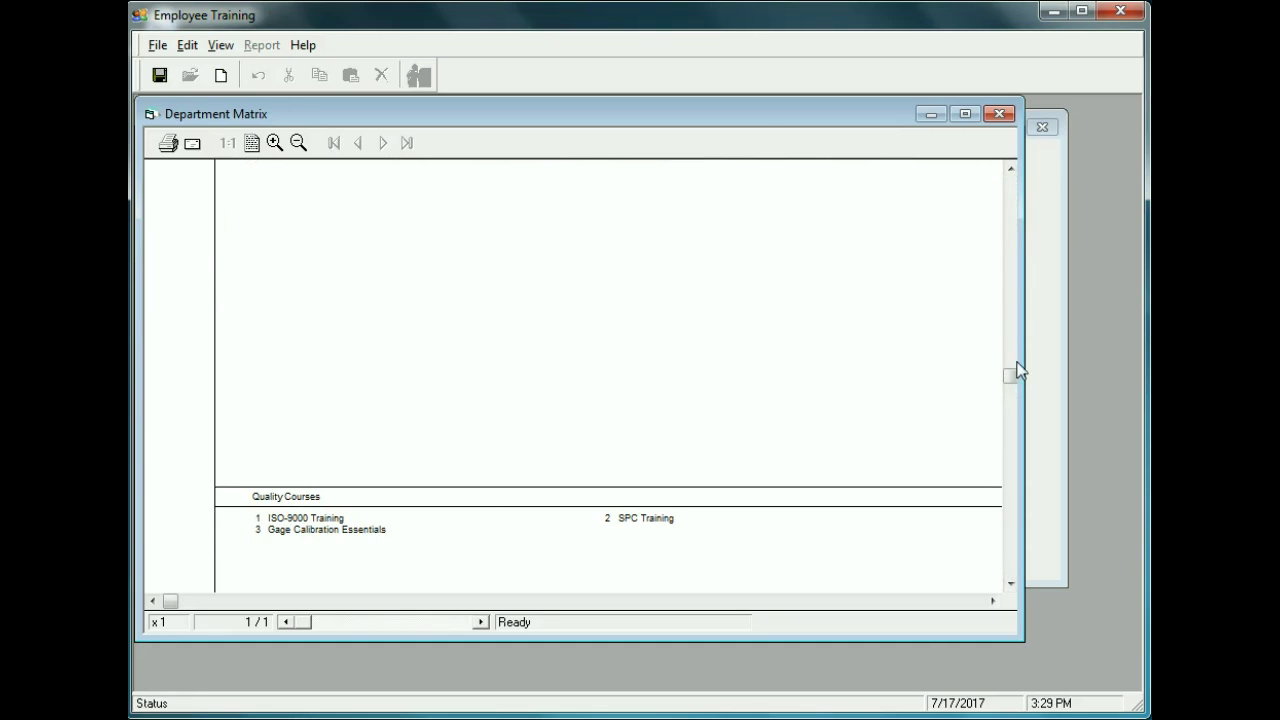
left_click_drag(1010, 385, 1007, 206)
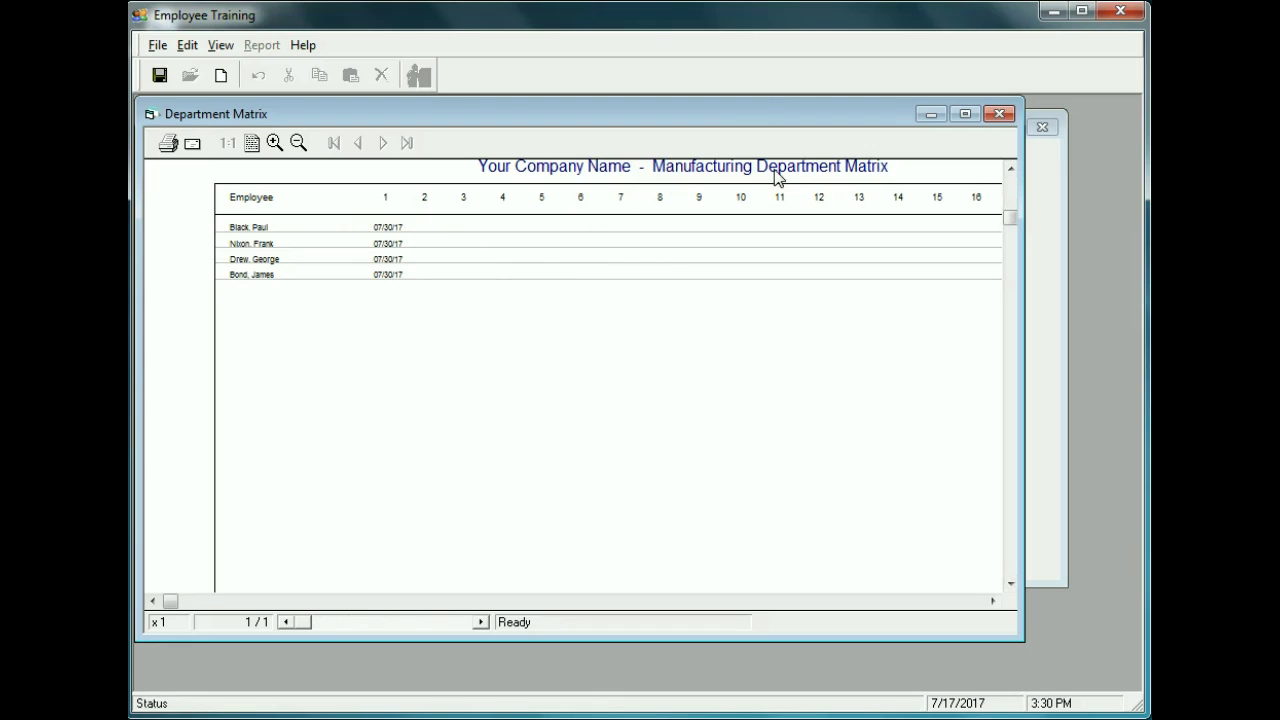
left_click(995, 115)
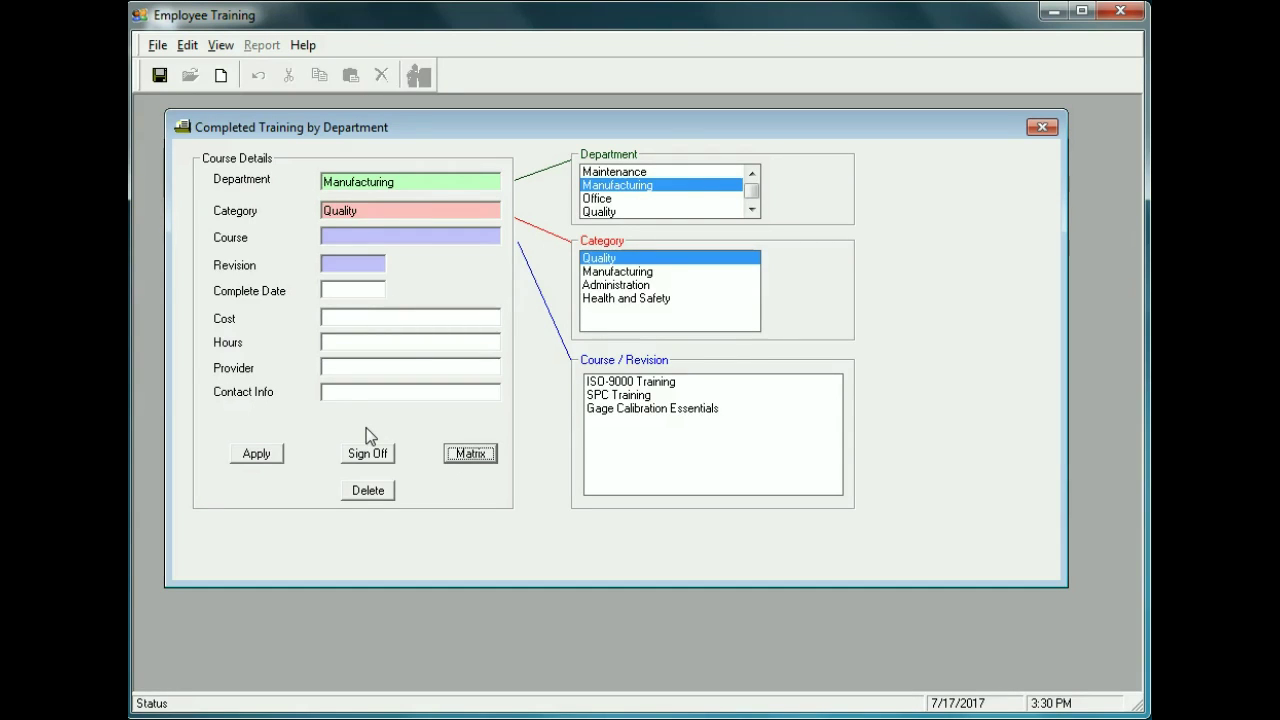
left_click(1042, 129)
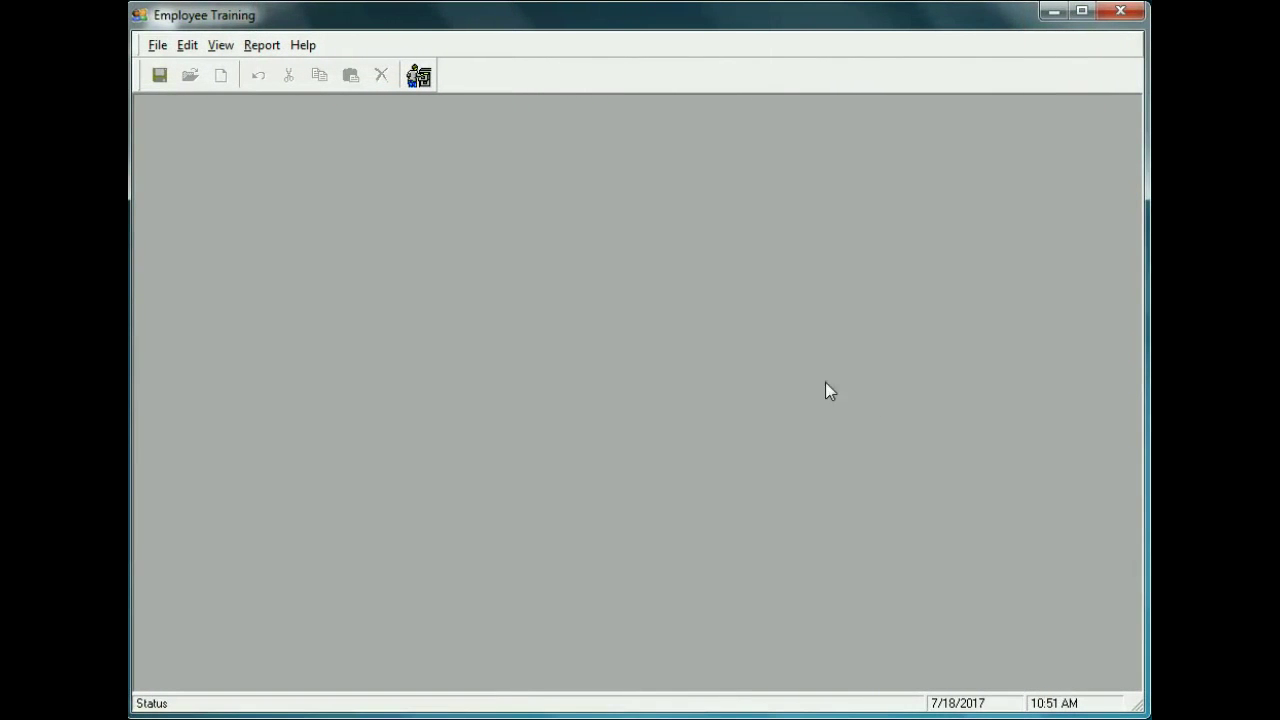
left_click(262, 50)
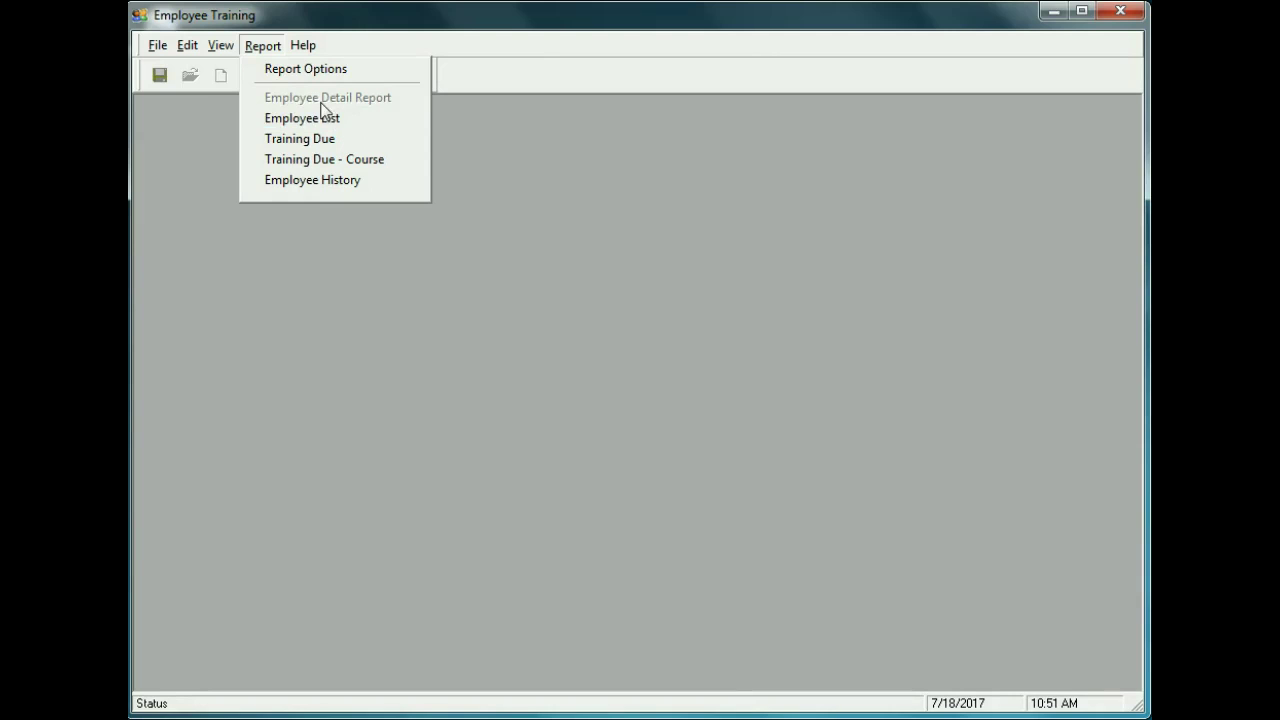
left_click(303, 121)
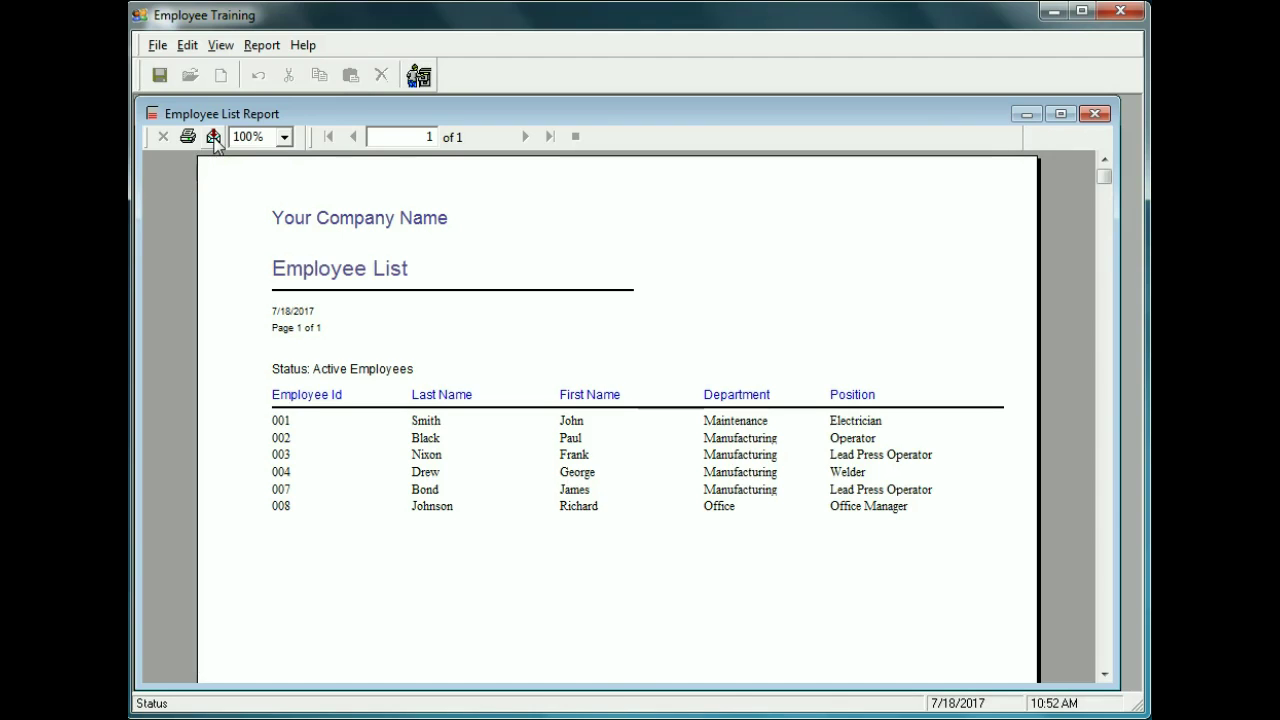
left_click(1093, 115)
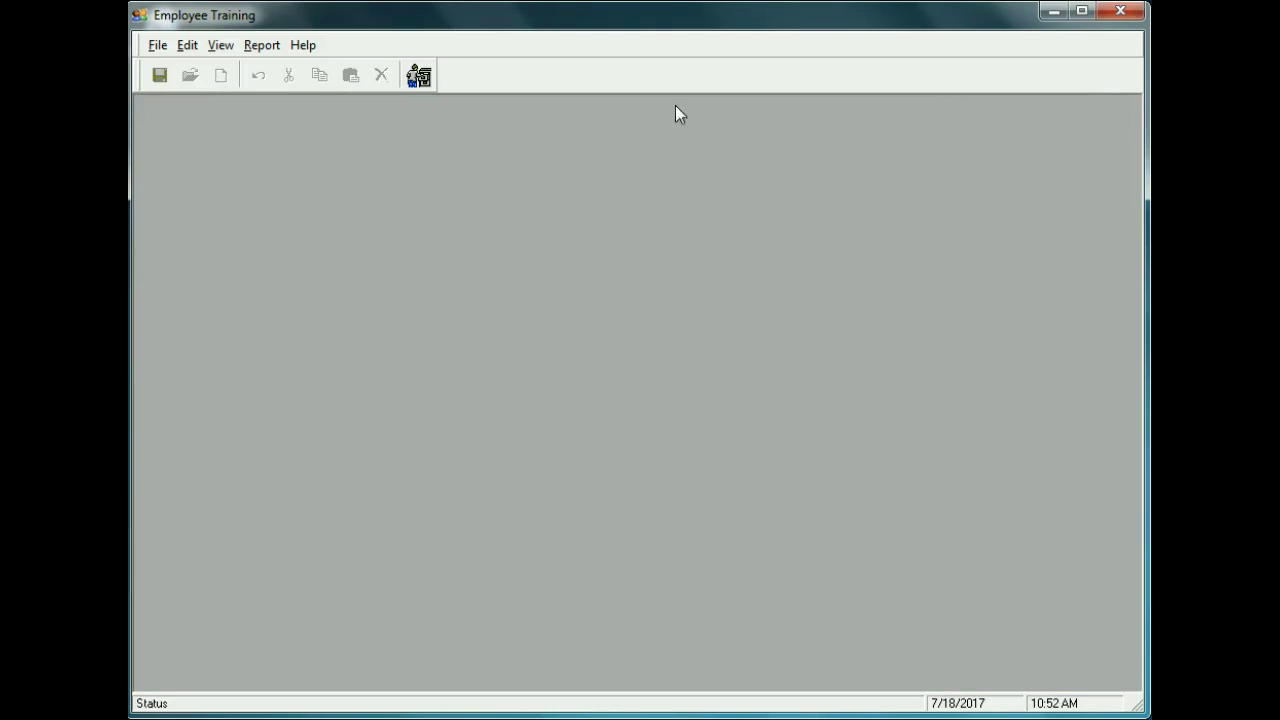
- Set the Report Options date range to 8-1-2017 through 8-31-2017
left_click(260, 46)
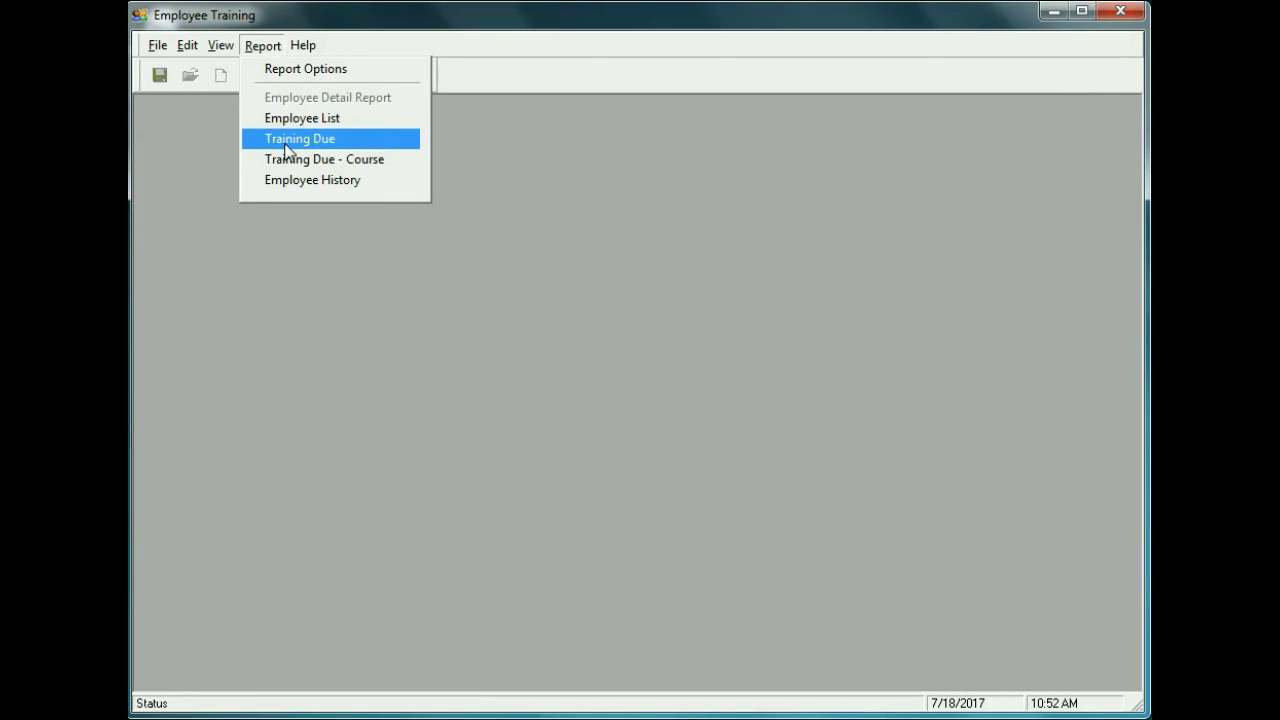
left_click(263, 47)
left_click(263, 47)
left_click(272, 69)
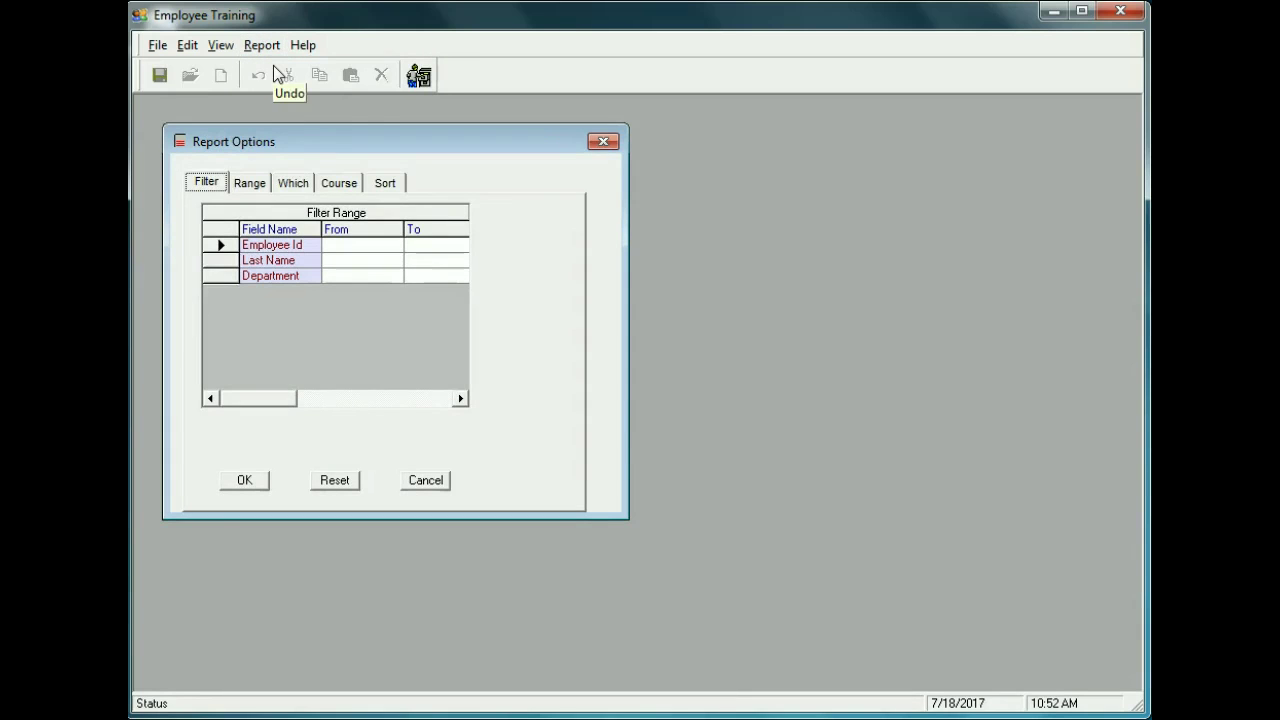
left_click(252, 188)
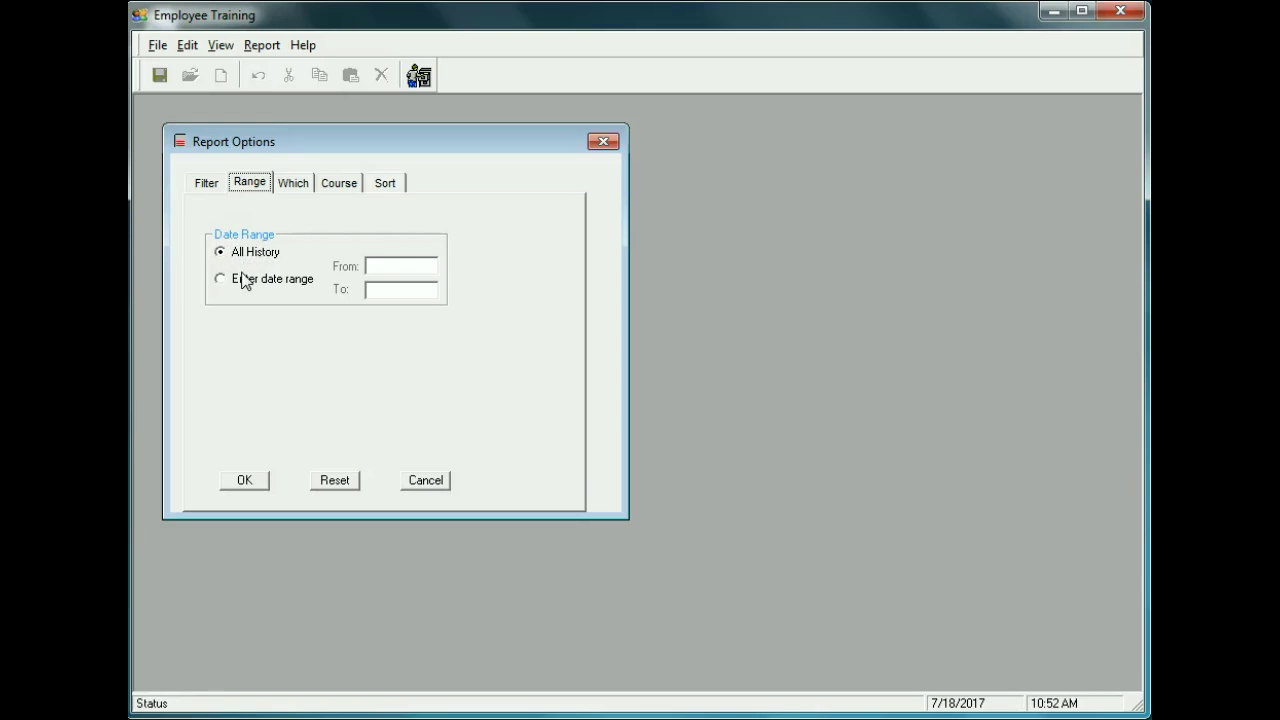
left_click(223, 283)
left_click(381, 264)
type("81/")
key("BackSpace")
type("-1")
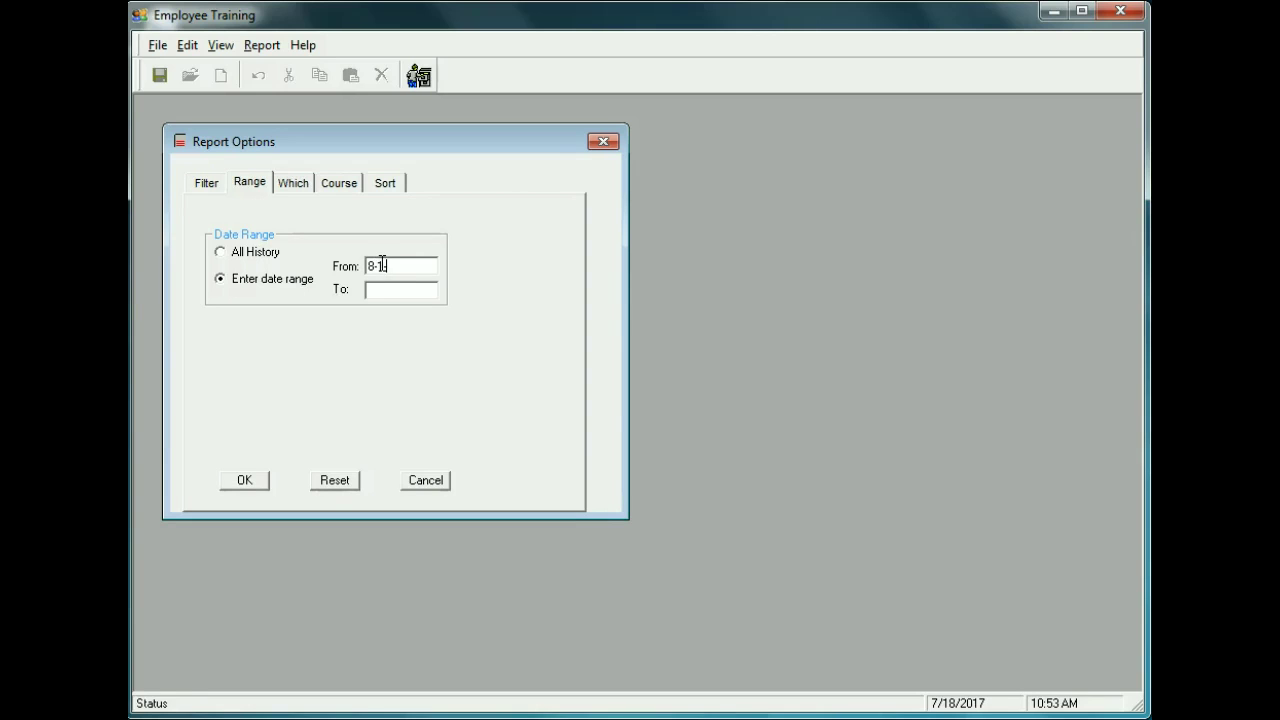
type("-2017")
left_click(368, 289)
type("8-31")
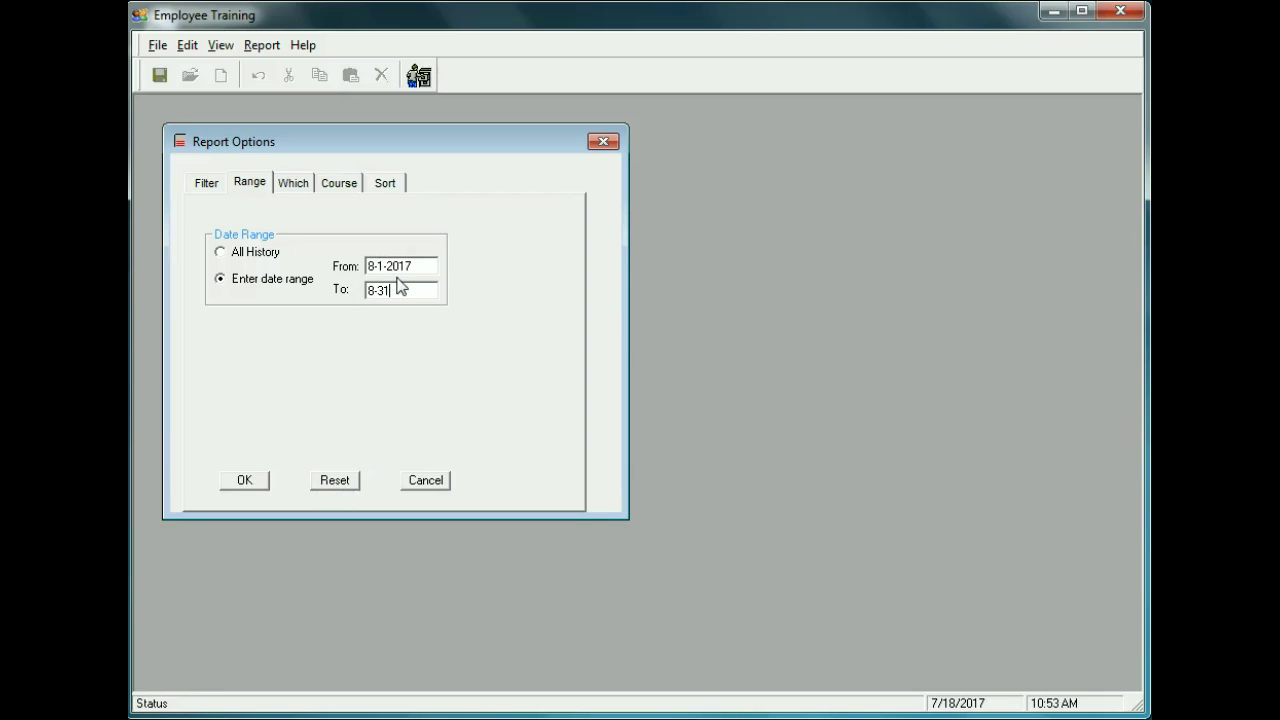
type("-2017")
left_click(245, 480)
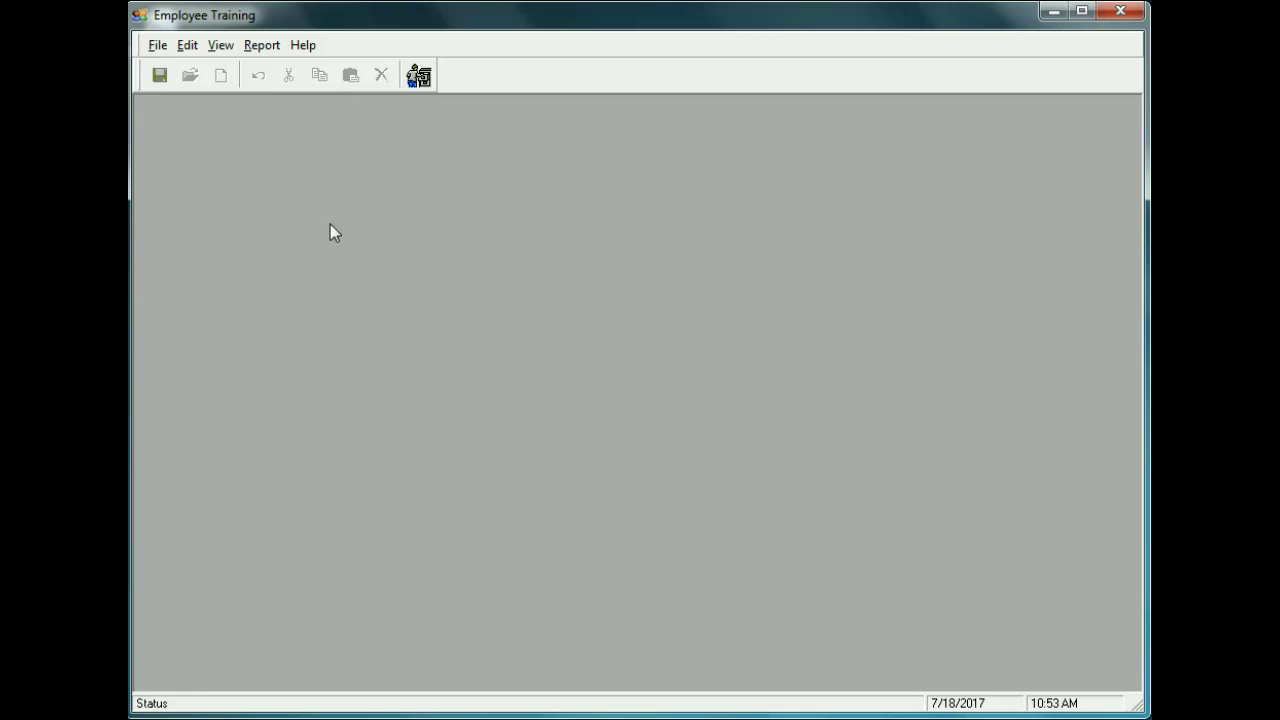
left_click(260, 46)
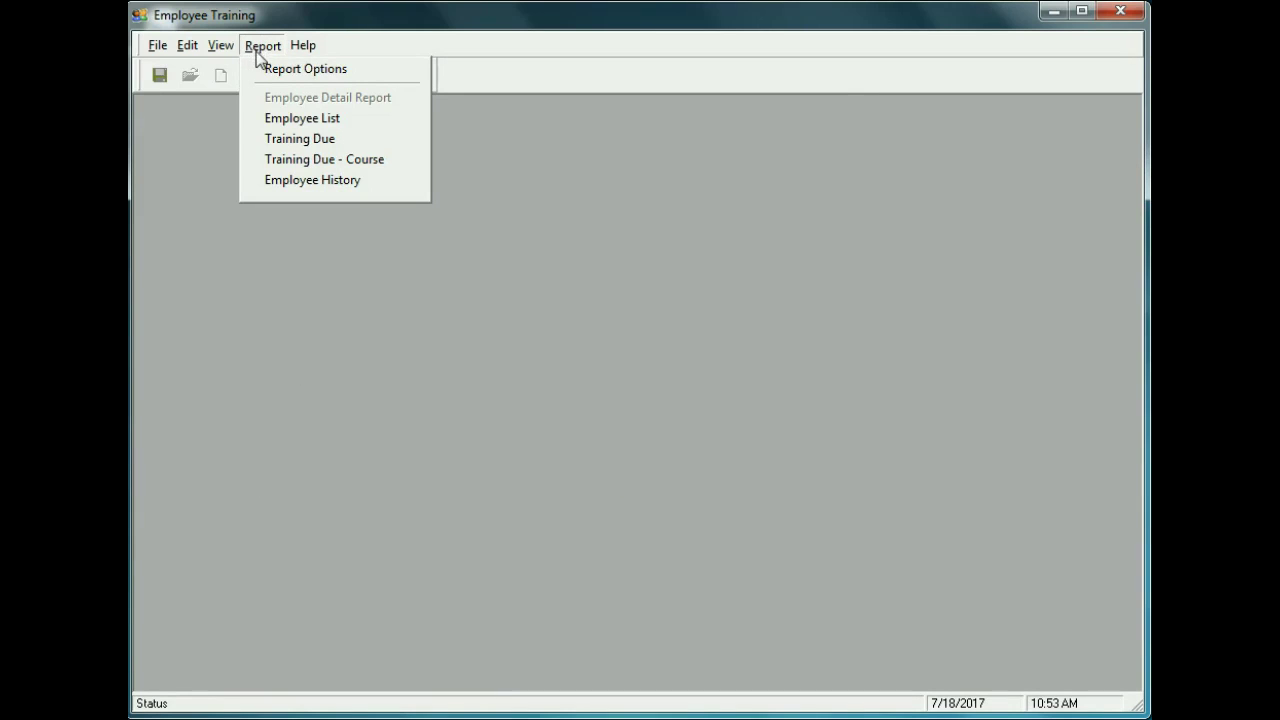
left_click(296, 139)
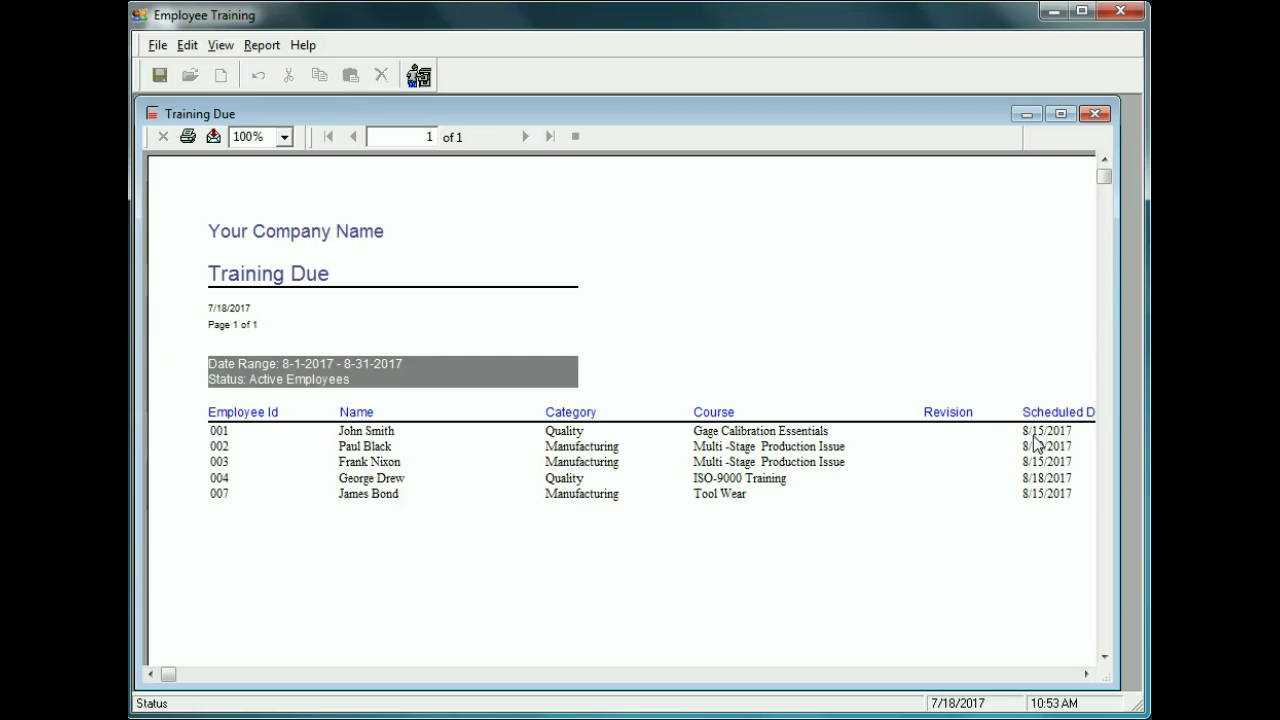
left_click(1095, 115)
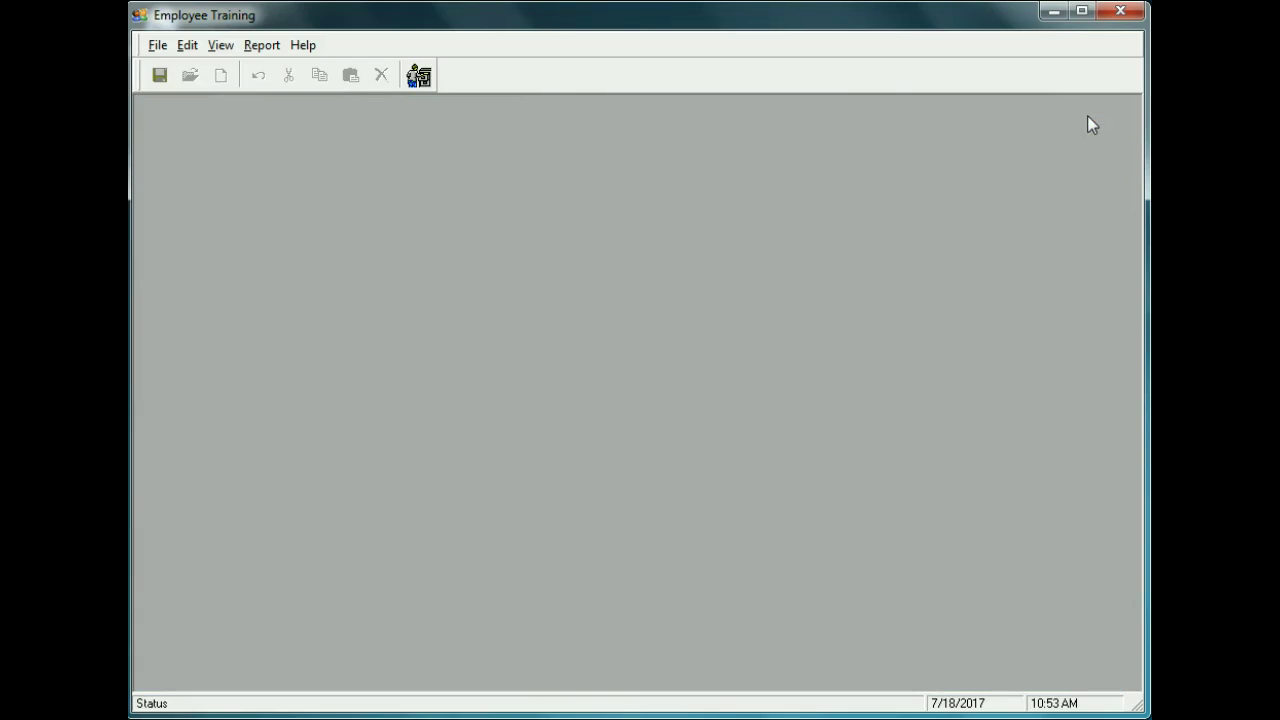
- Set the report date range to 8-1-17 through 8-31-17
left_click(262, 47)
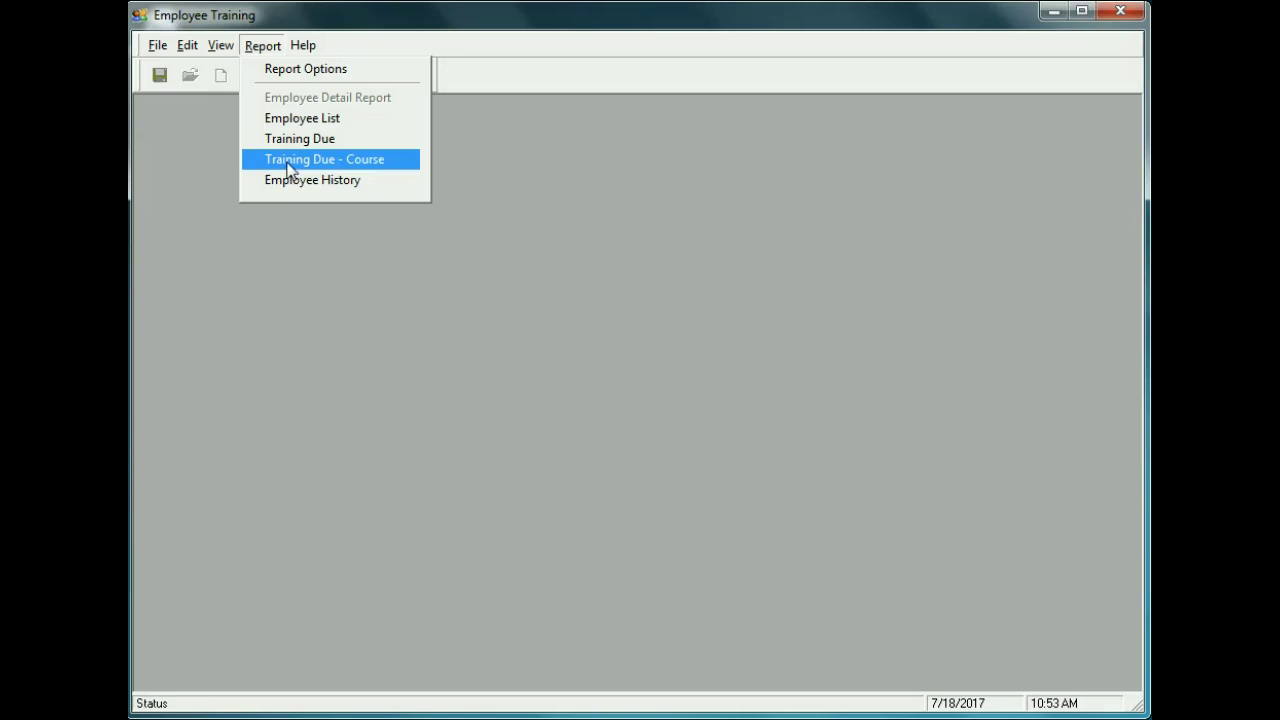
left_click(281, 70)
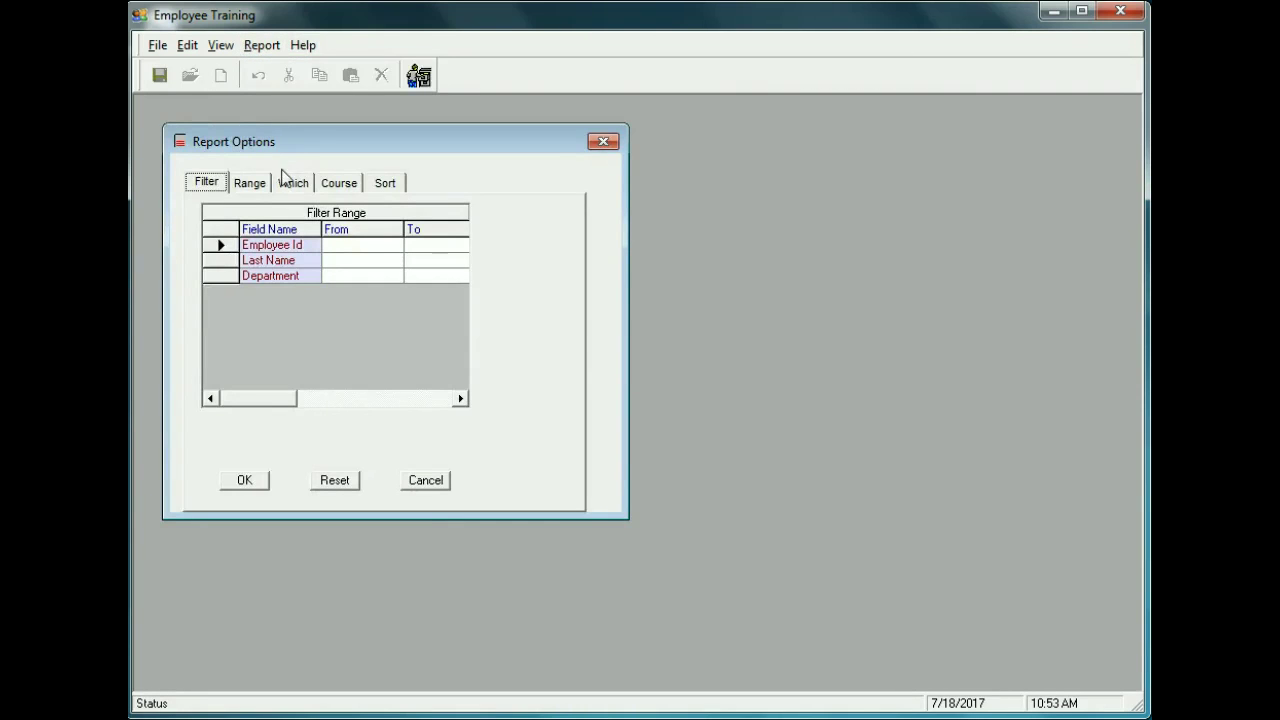
left_click(254, 184)
left_click(221, 279)
left_click(398, 260)
type("8")
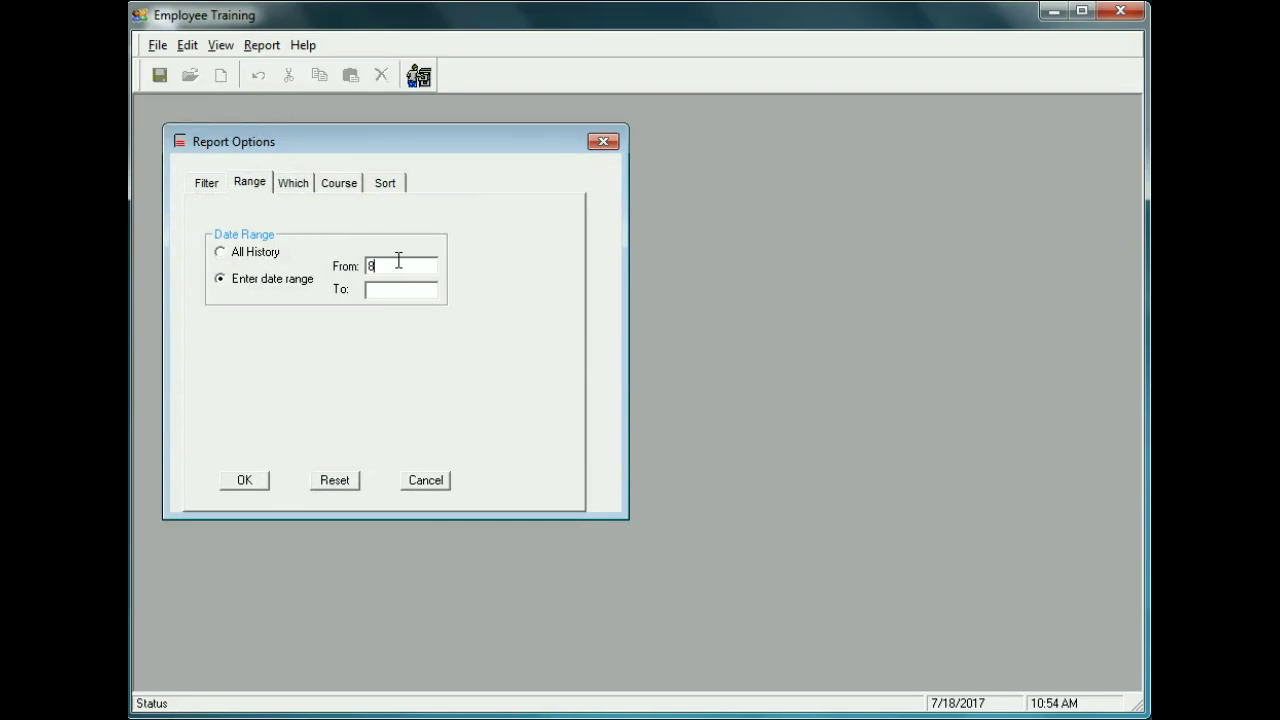
type("-1-17")
left_click(386, 289)
type("8-31-17")
- Select the Manufacturing course Multi-Stage Production Issue and apply the report options
left_click(337, 184)
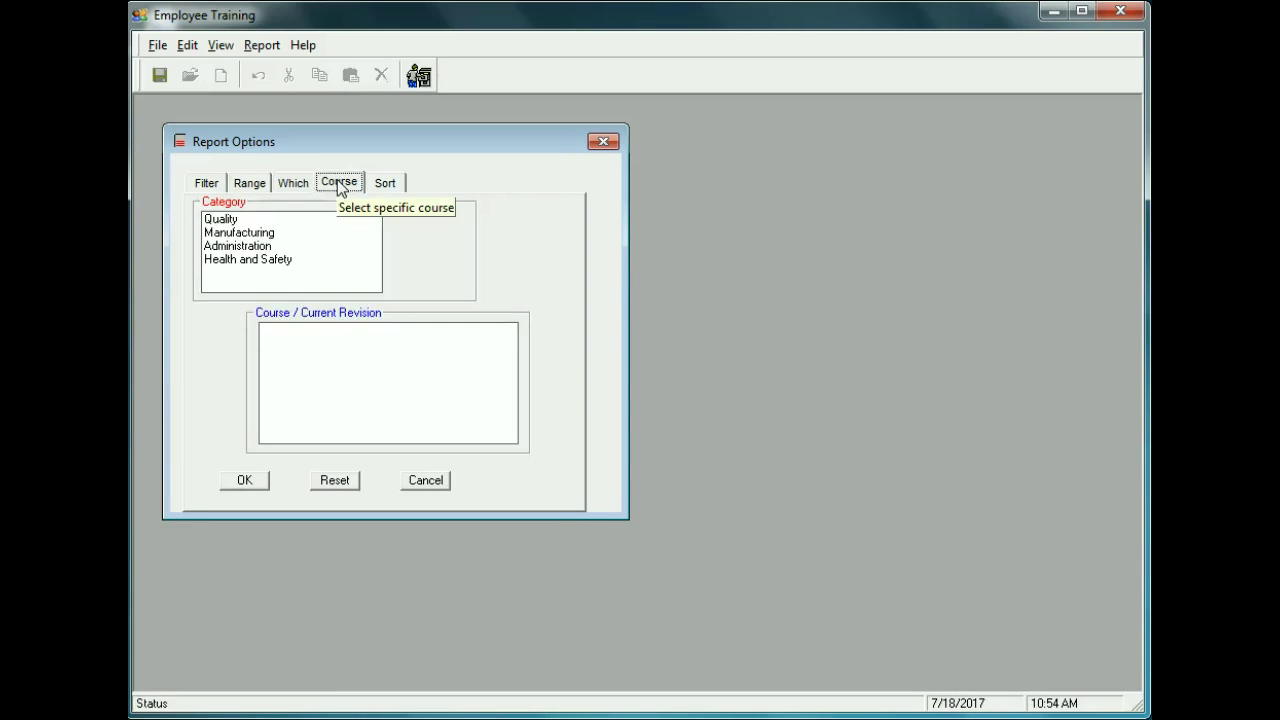
left_click(235, 233)
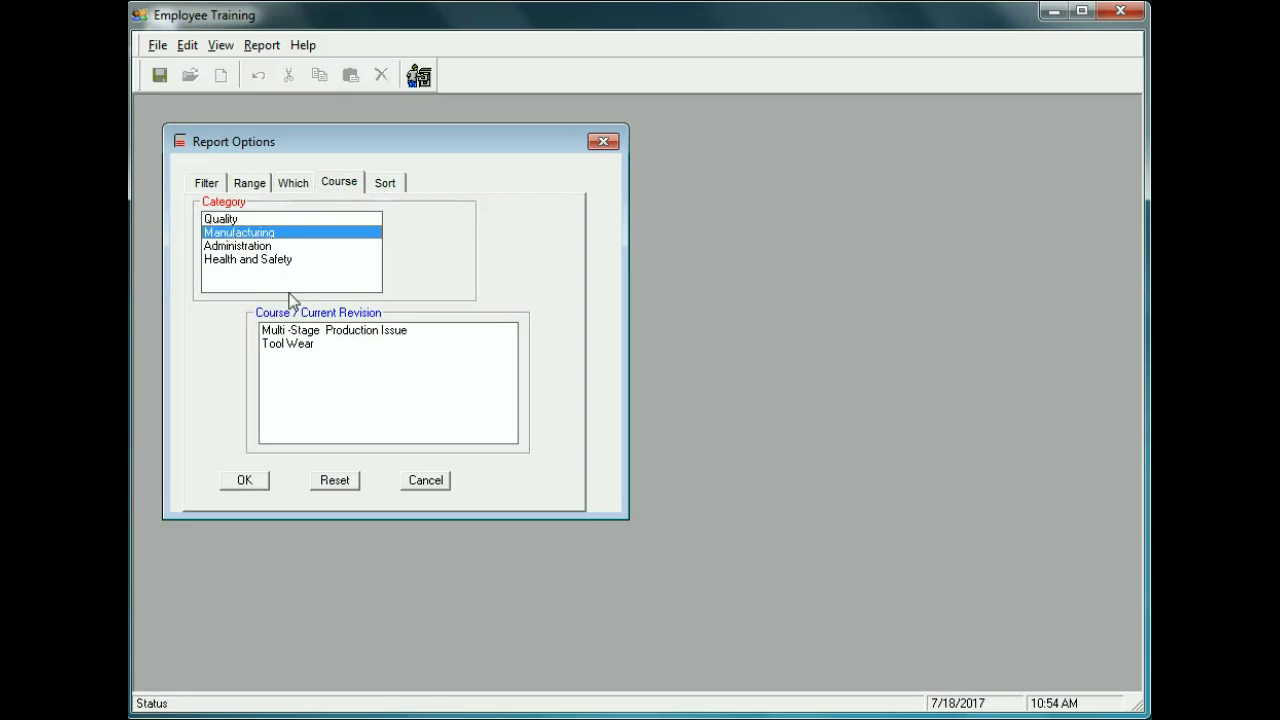
left_click(302, 332)
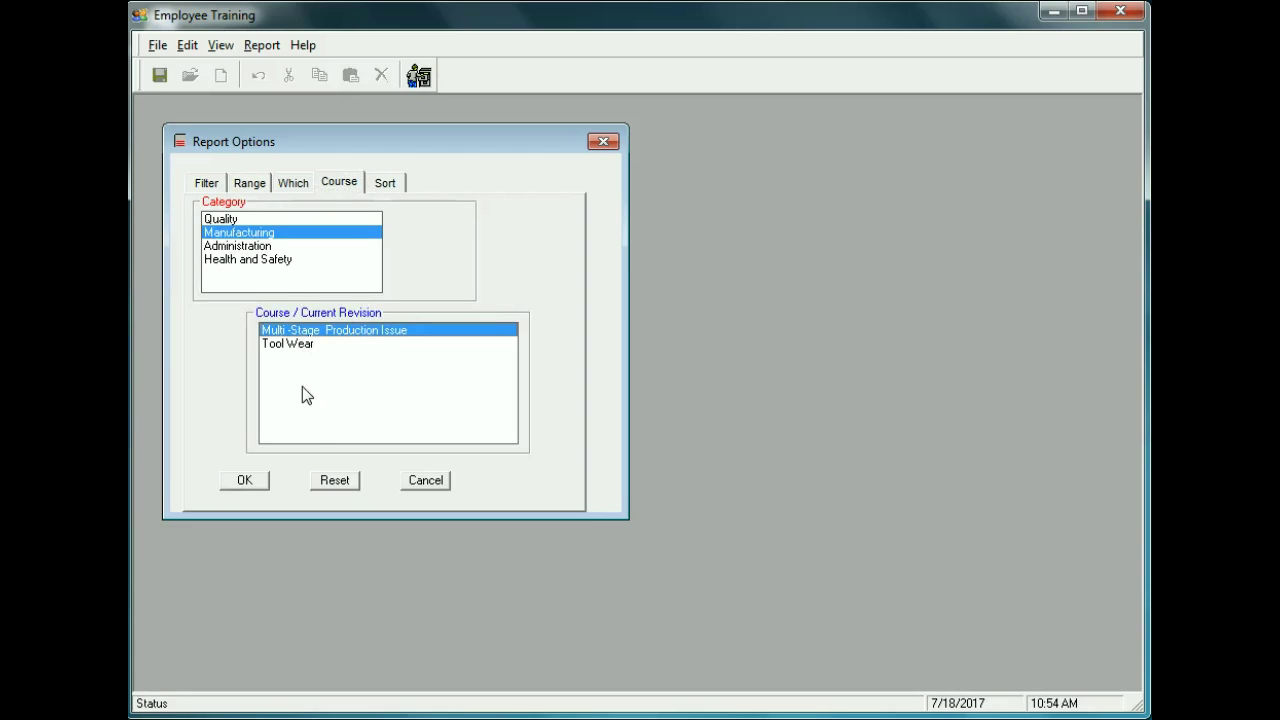
left_click(244, 481)
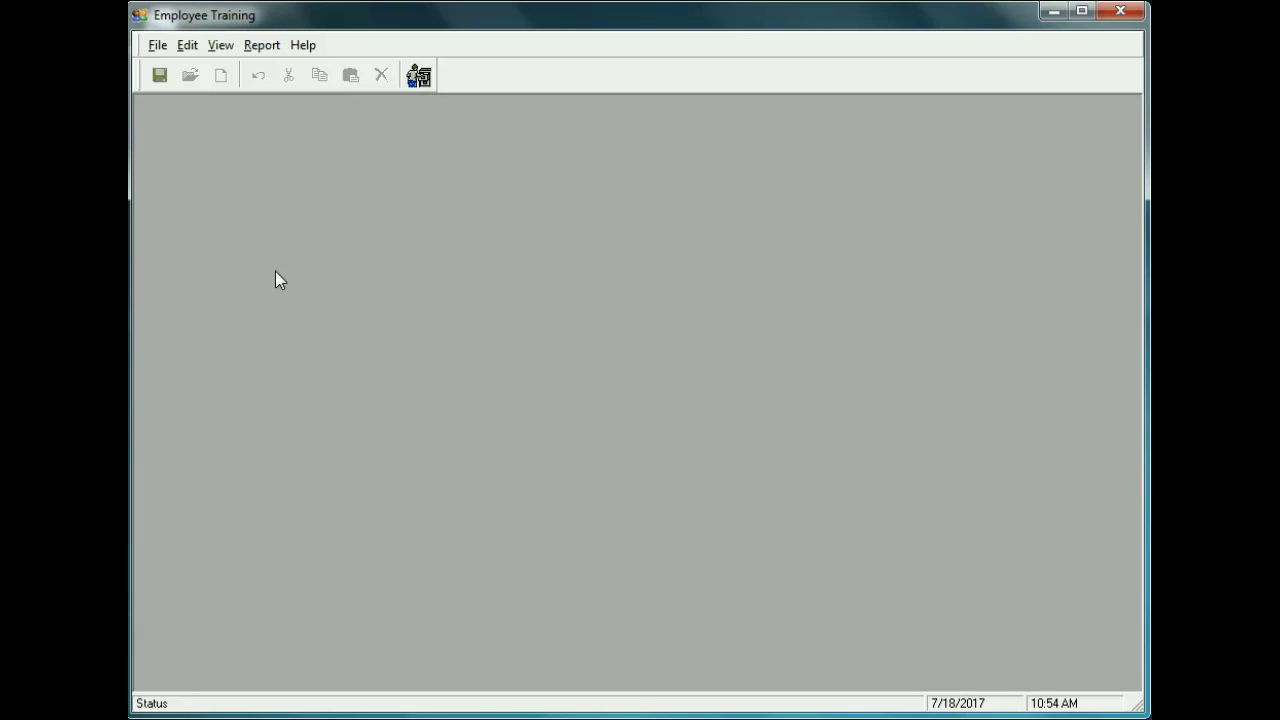
left_click(263, 47)
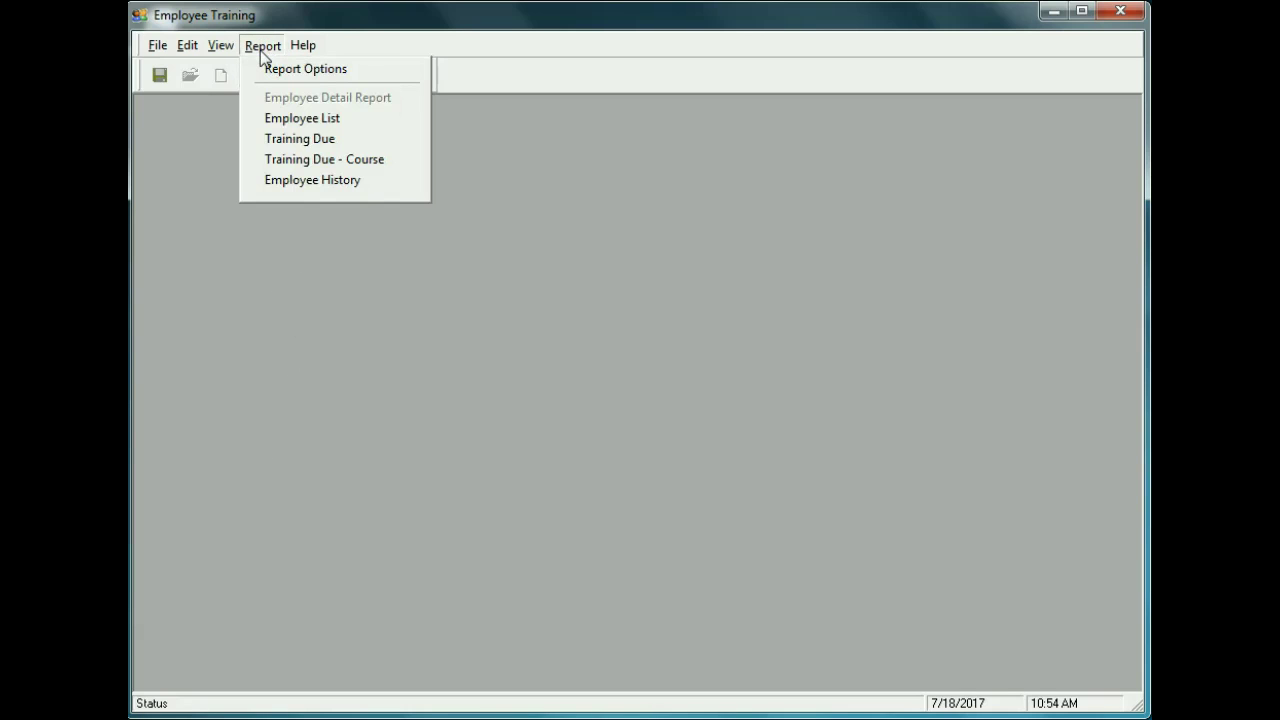
left_click(304, 160)
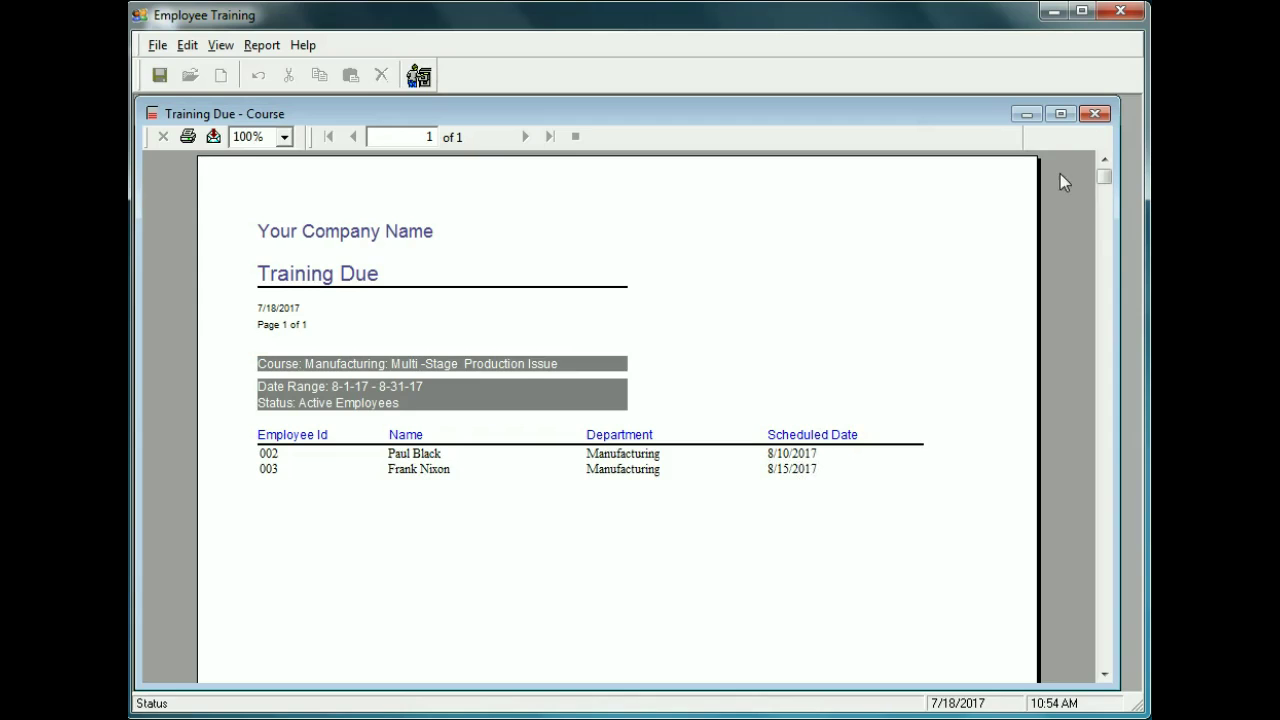
left_click(1096, 118)
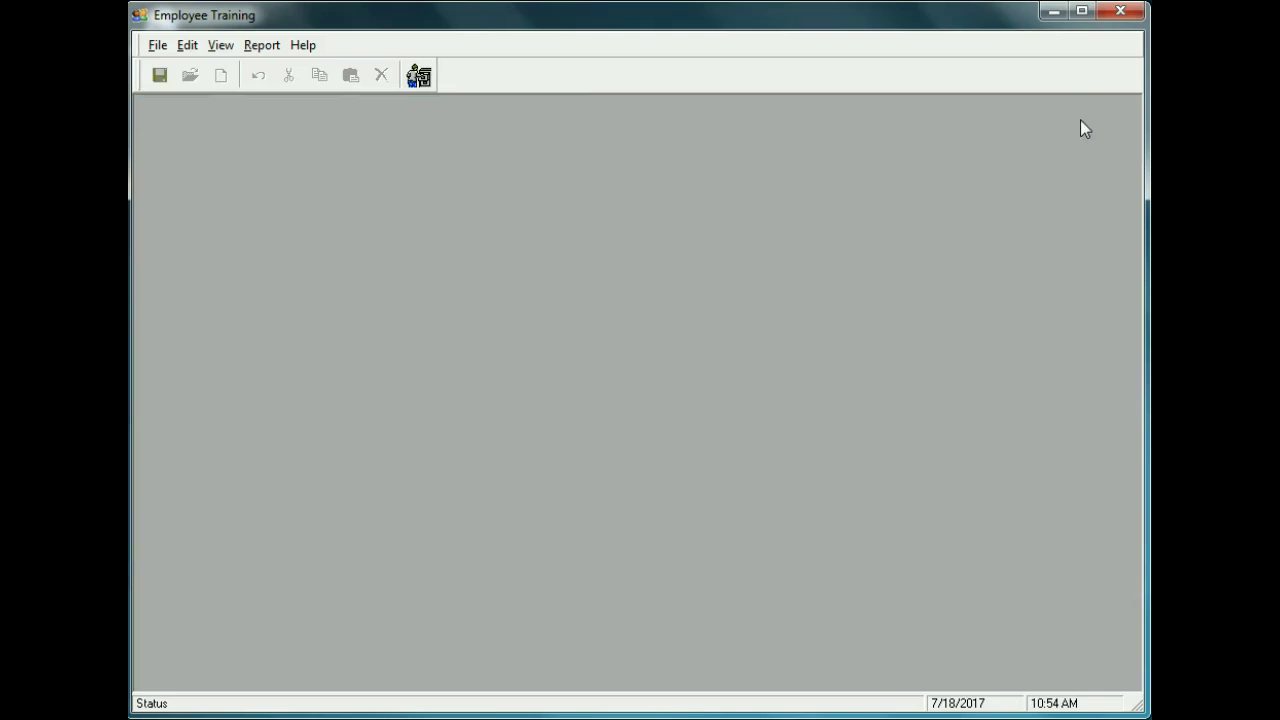
- In Report Options, set an entered date range of 7-1-17 to 7-31-17 and confirm
left_click(262, 46)
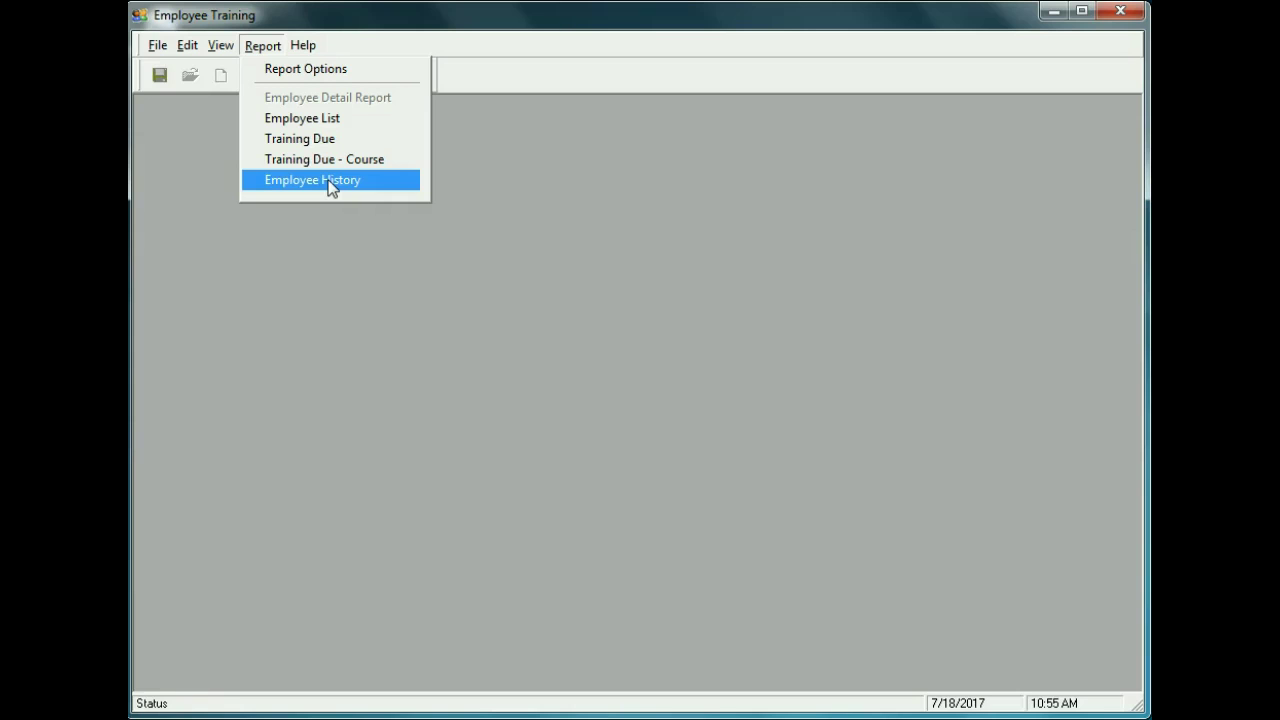
left_click(306, 68)
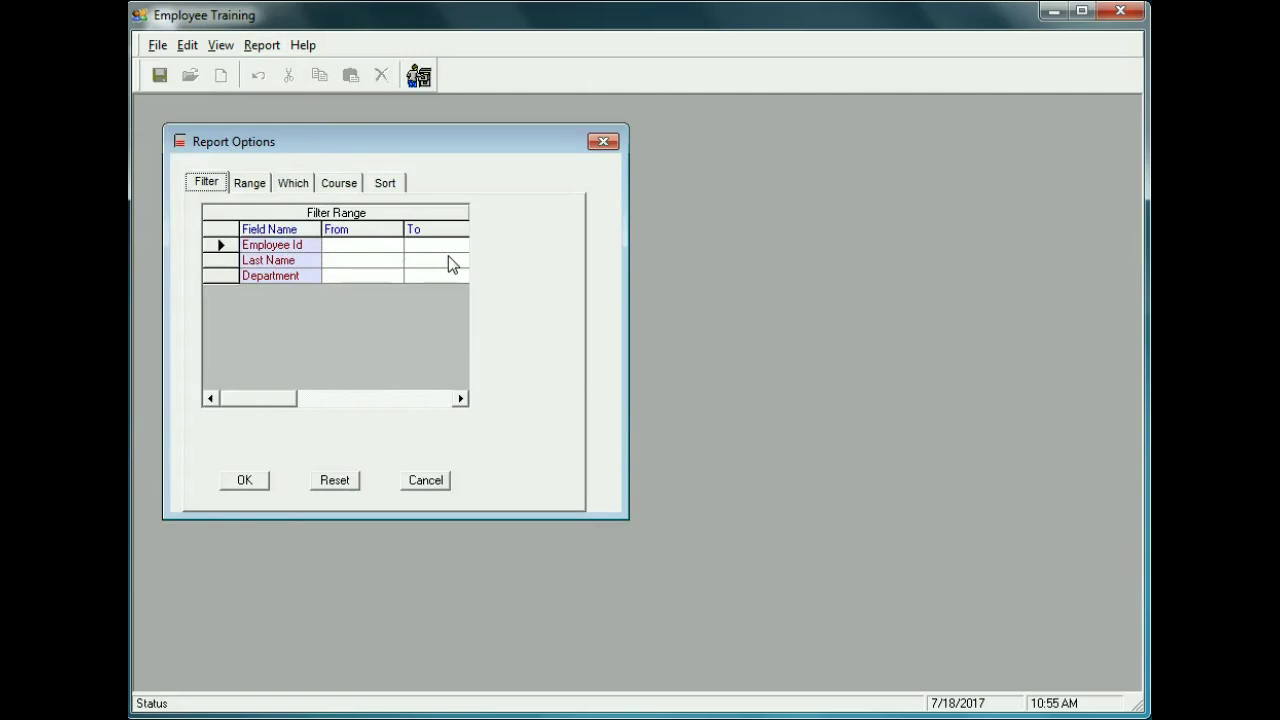
left_click(249, 184)
left_click(221, 280)
left_click(393, 267)
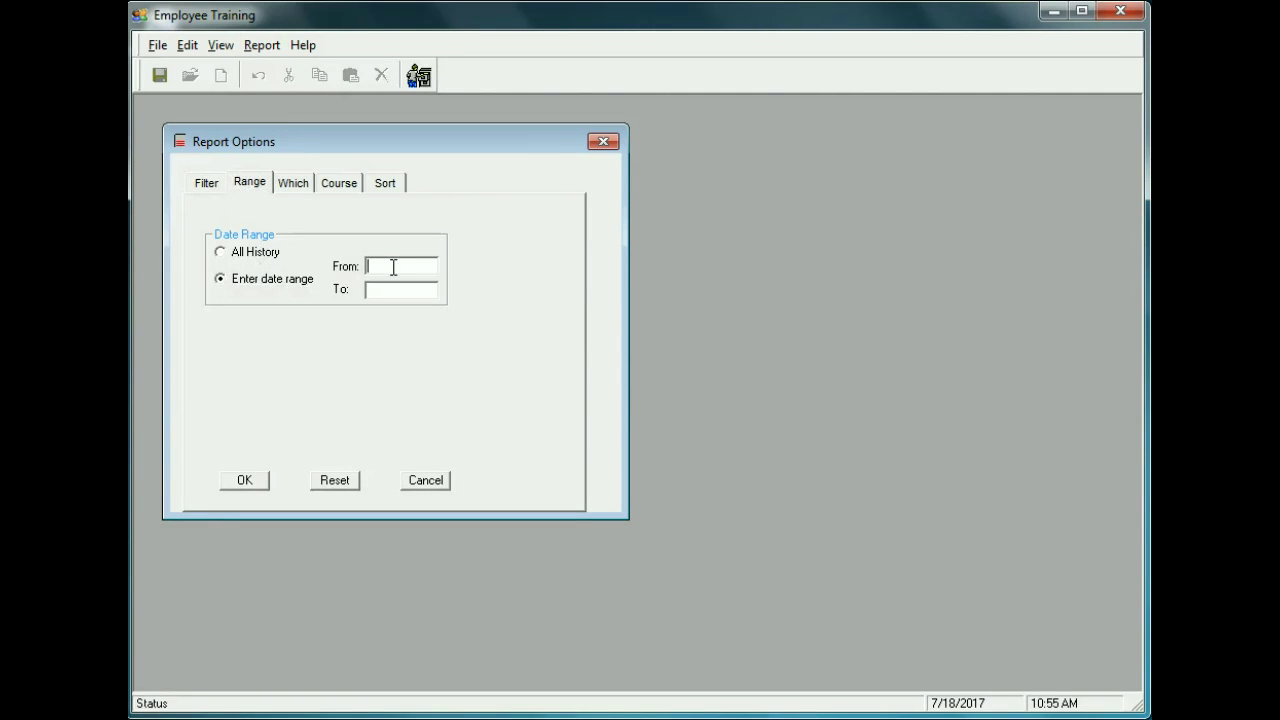
type("7-1-17")
left_click(399, 292)
type("7-31-17")
left_click(246, 480)
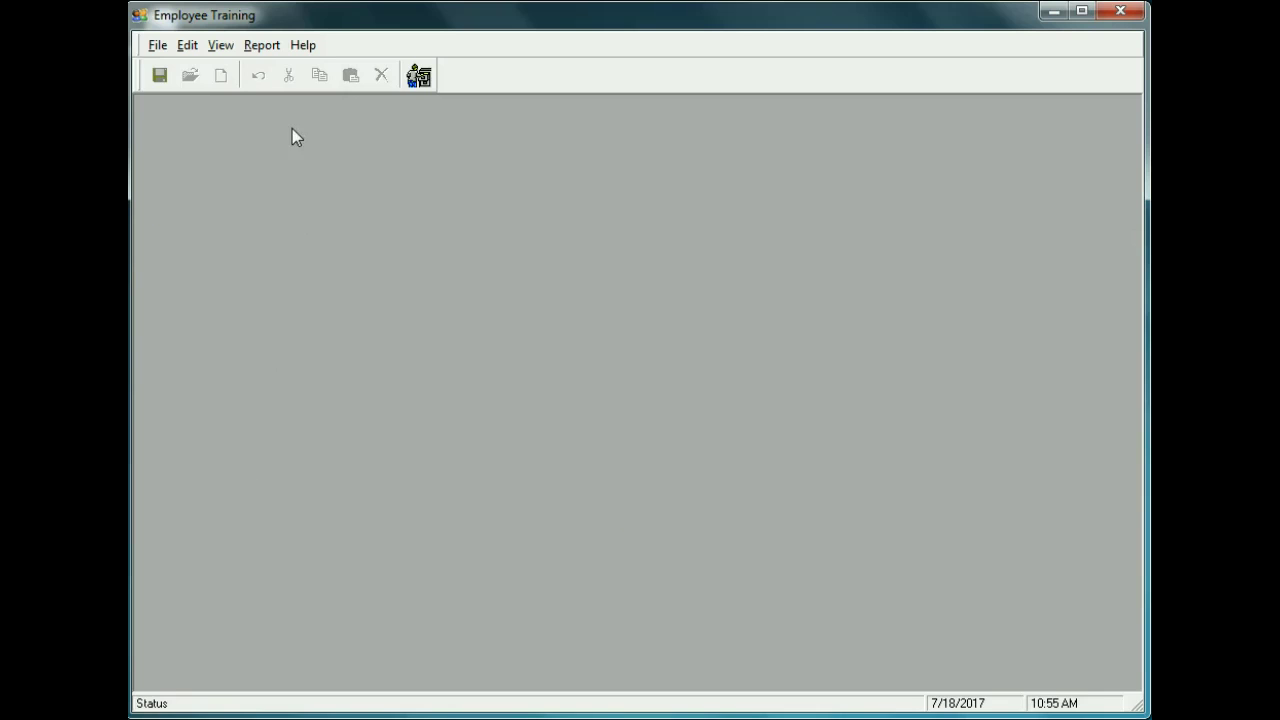
left_click(260, 46)
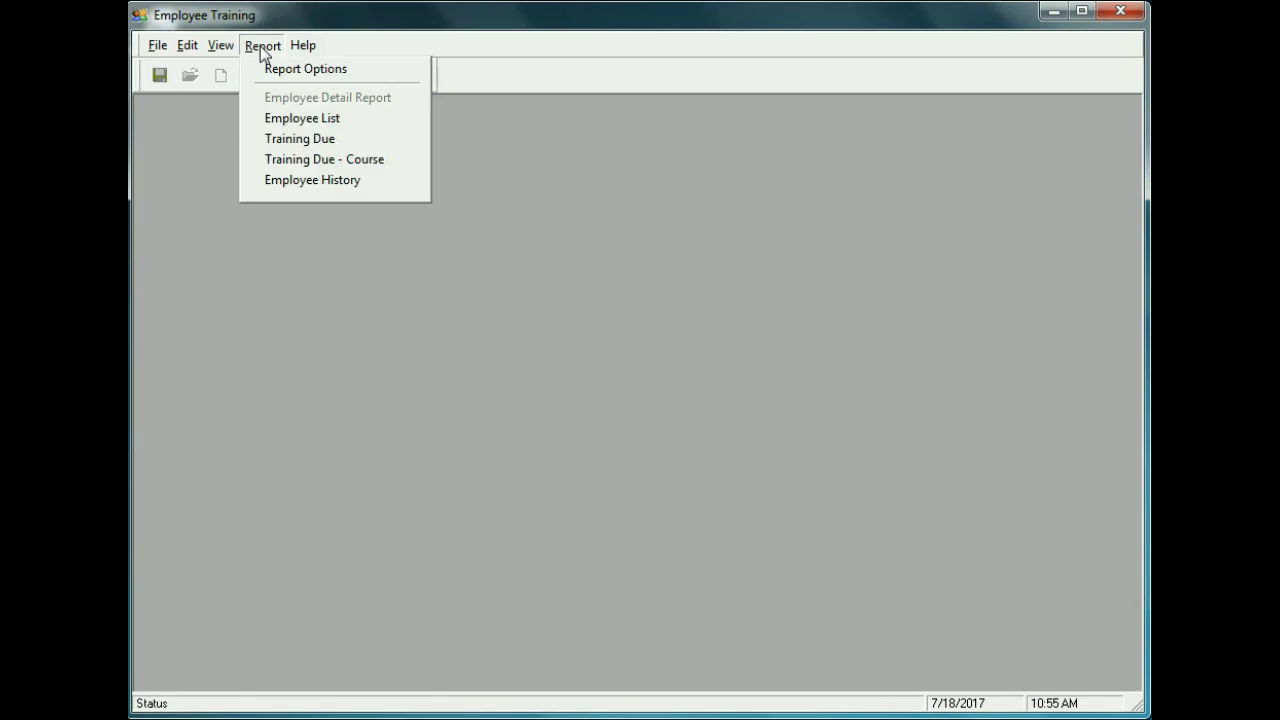
left_click(296, 181)
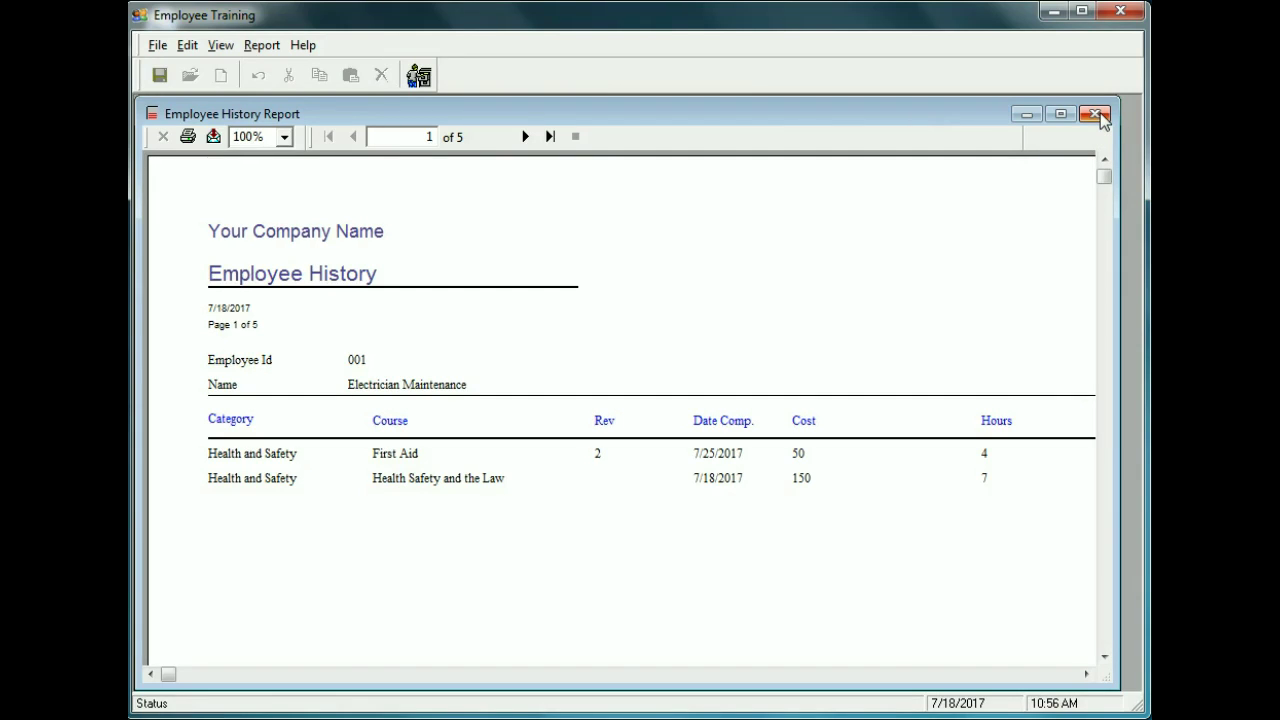
left_click(1096, 114)
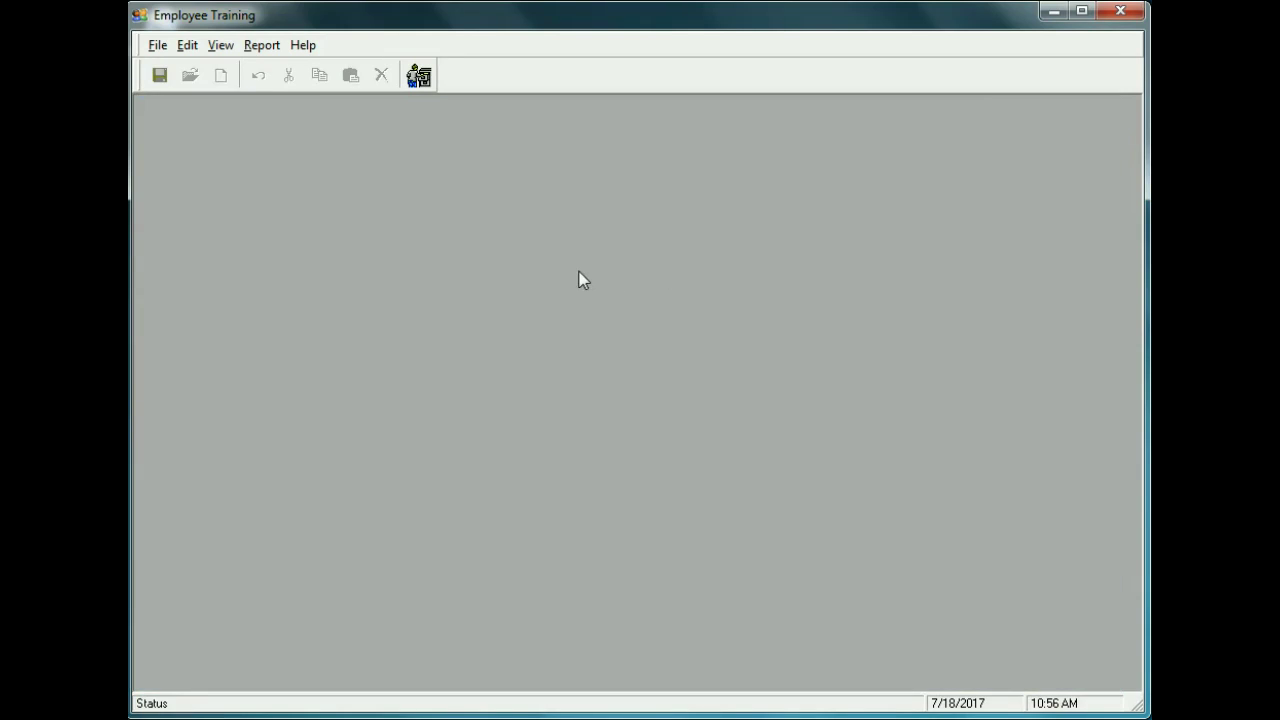